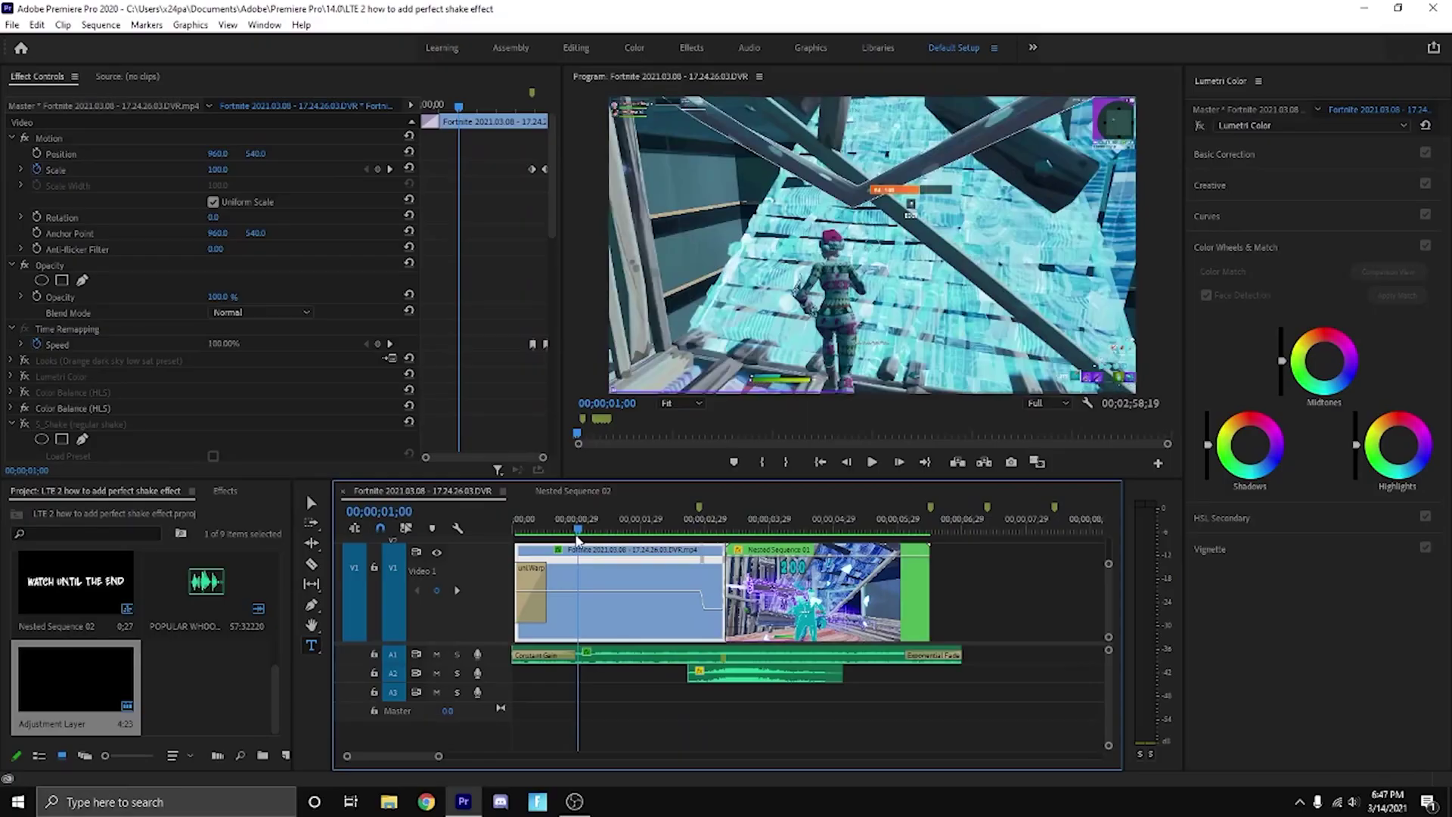
- Scrub and play the gameplay sequence from the start to review the existing edit, ending back at the beginning
left_click_drag(576, 536, 715, 581)
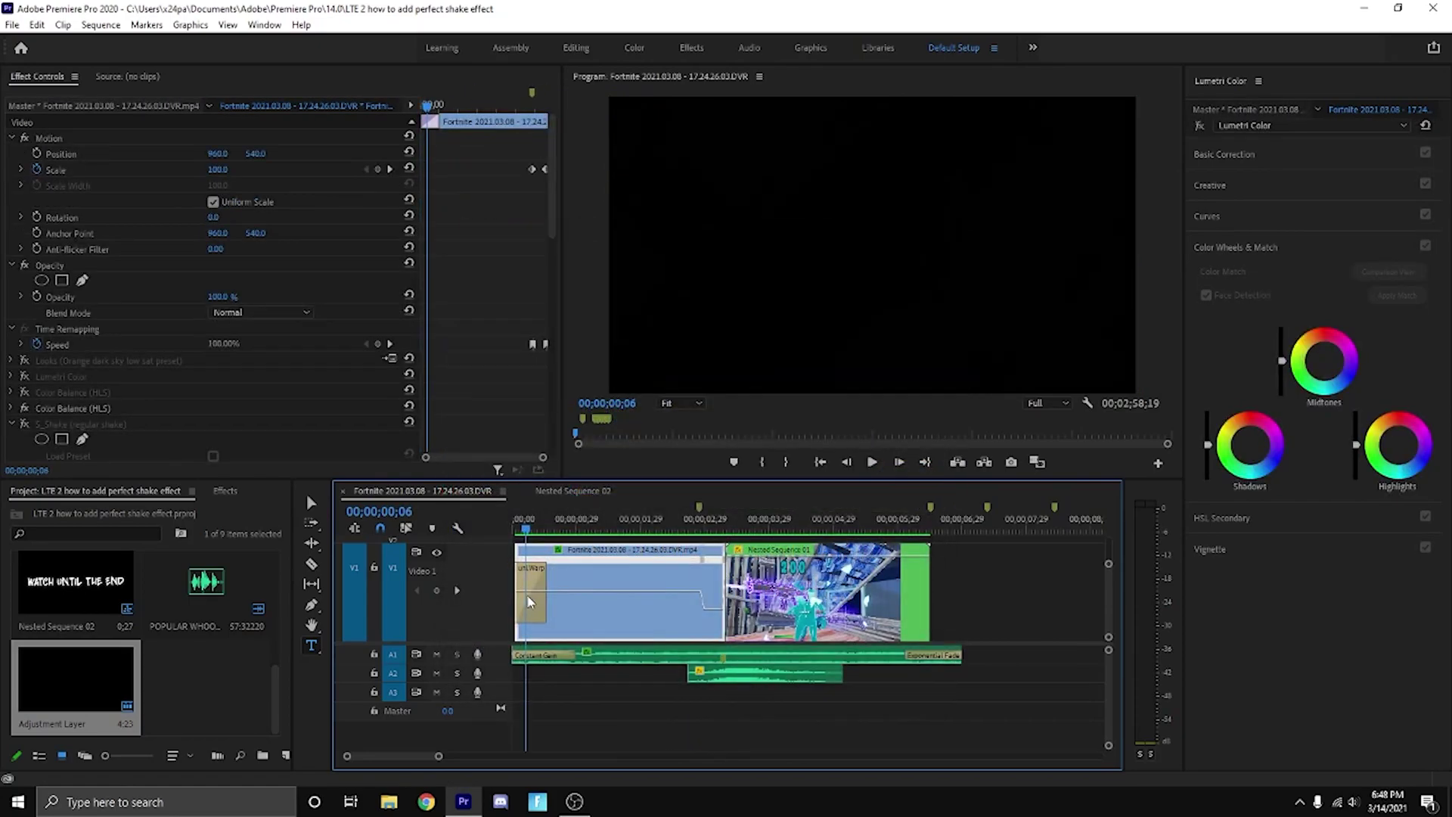
left_click_drag(528, 598, 526, 596)
key("space")
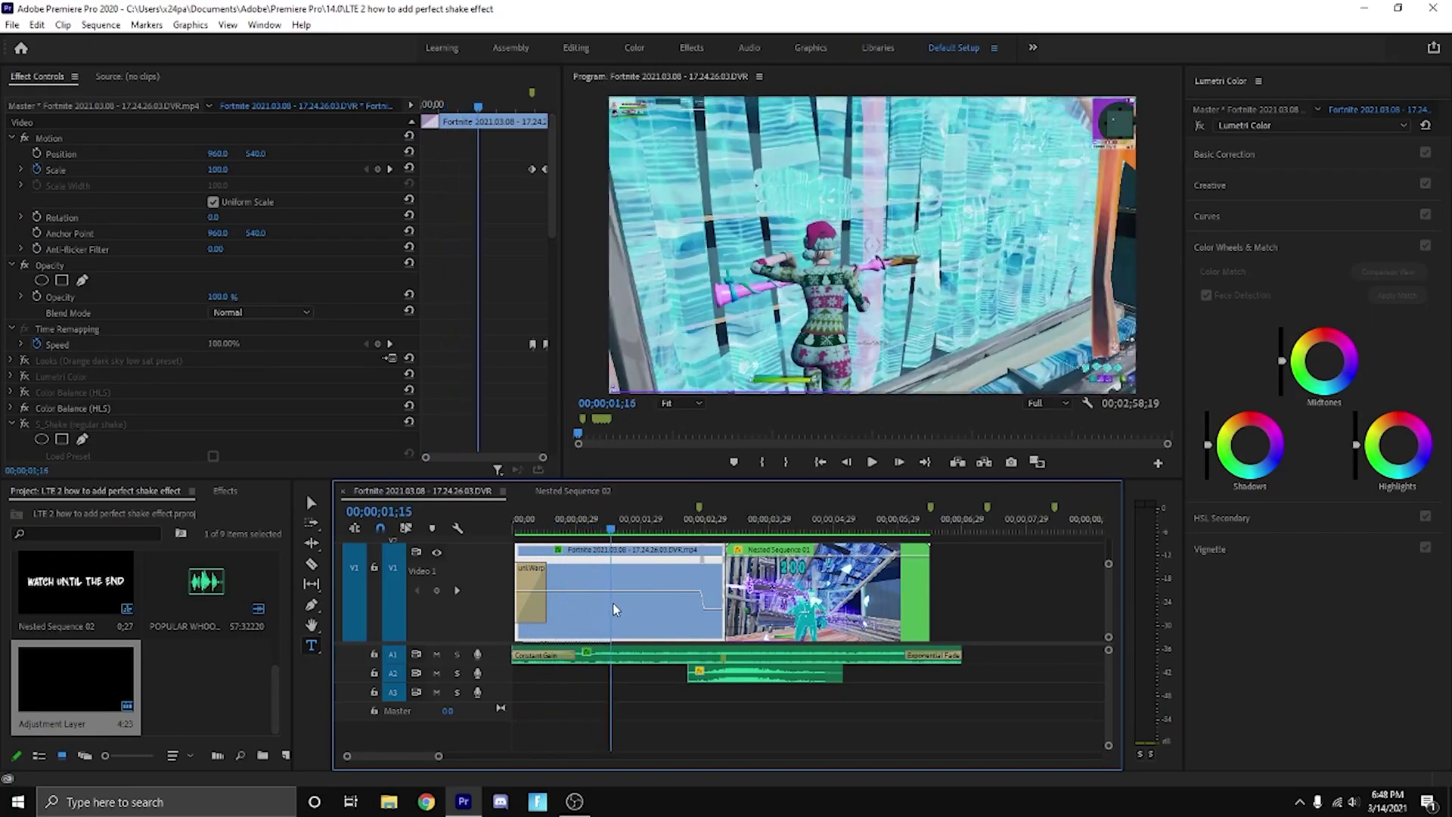
left_click(746, 704)
left_click_drag(713, 531, 514, 531)
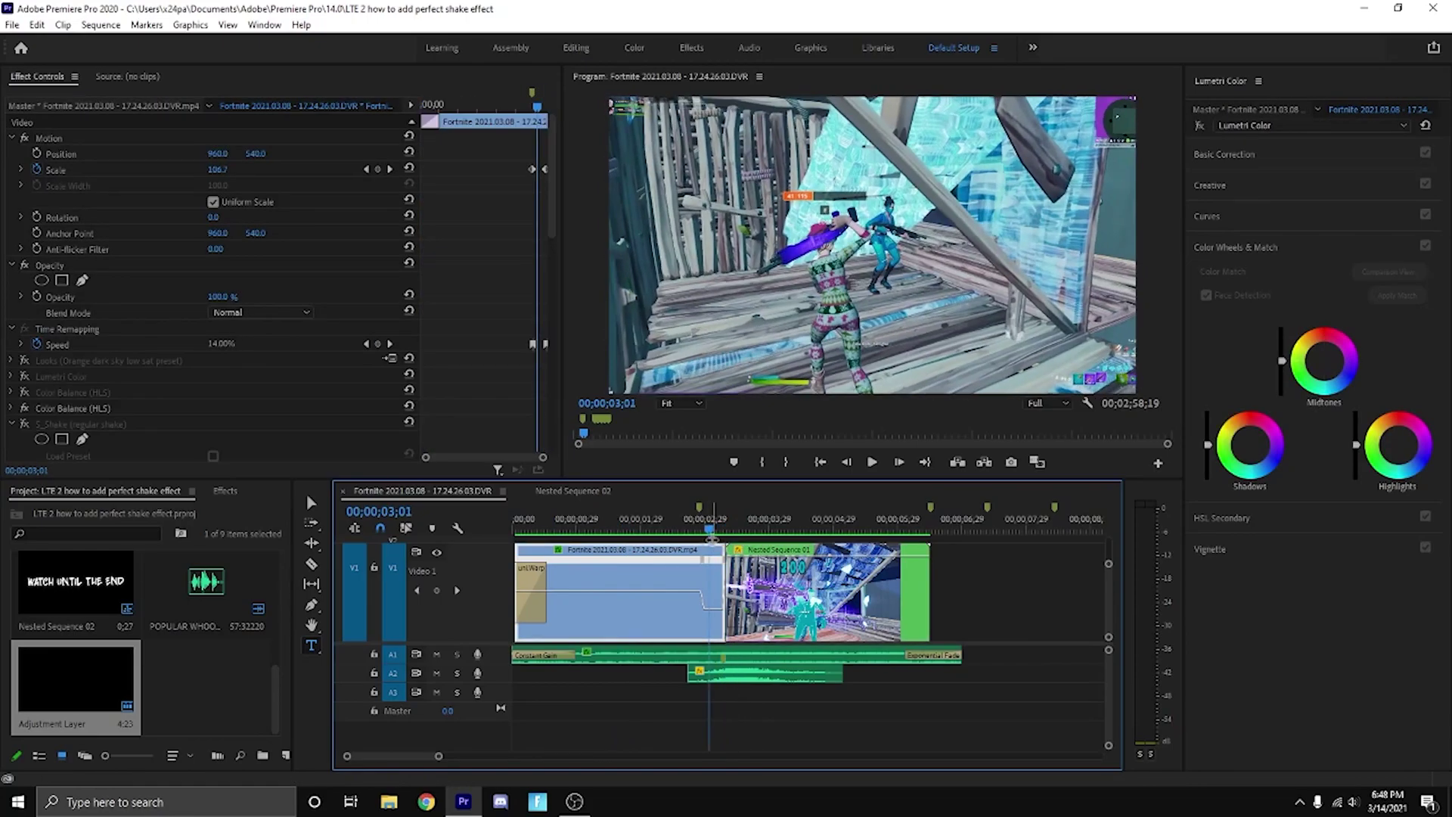
left_click(580, 713)
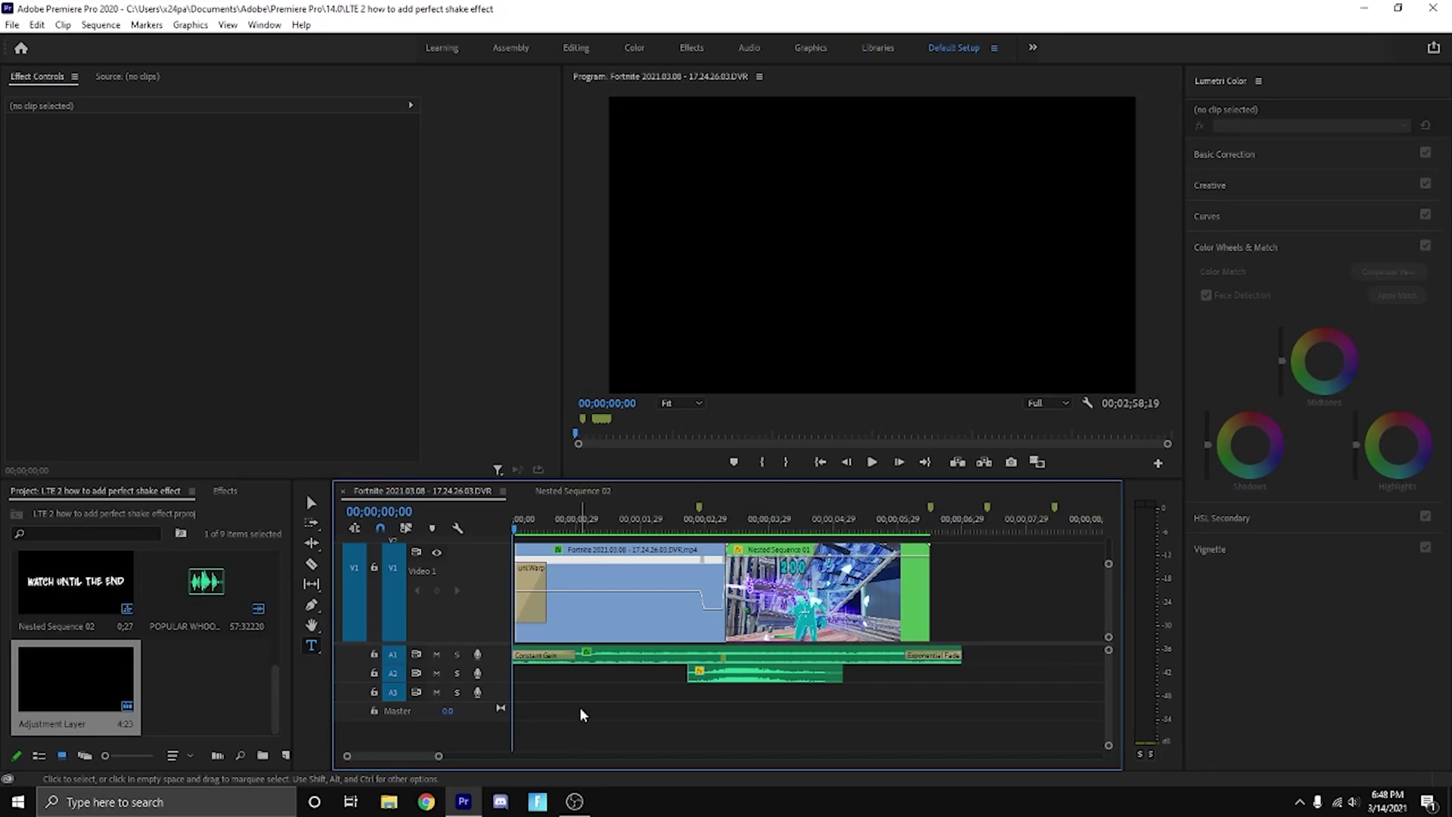
key("space")
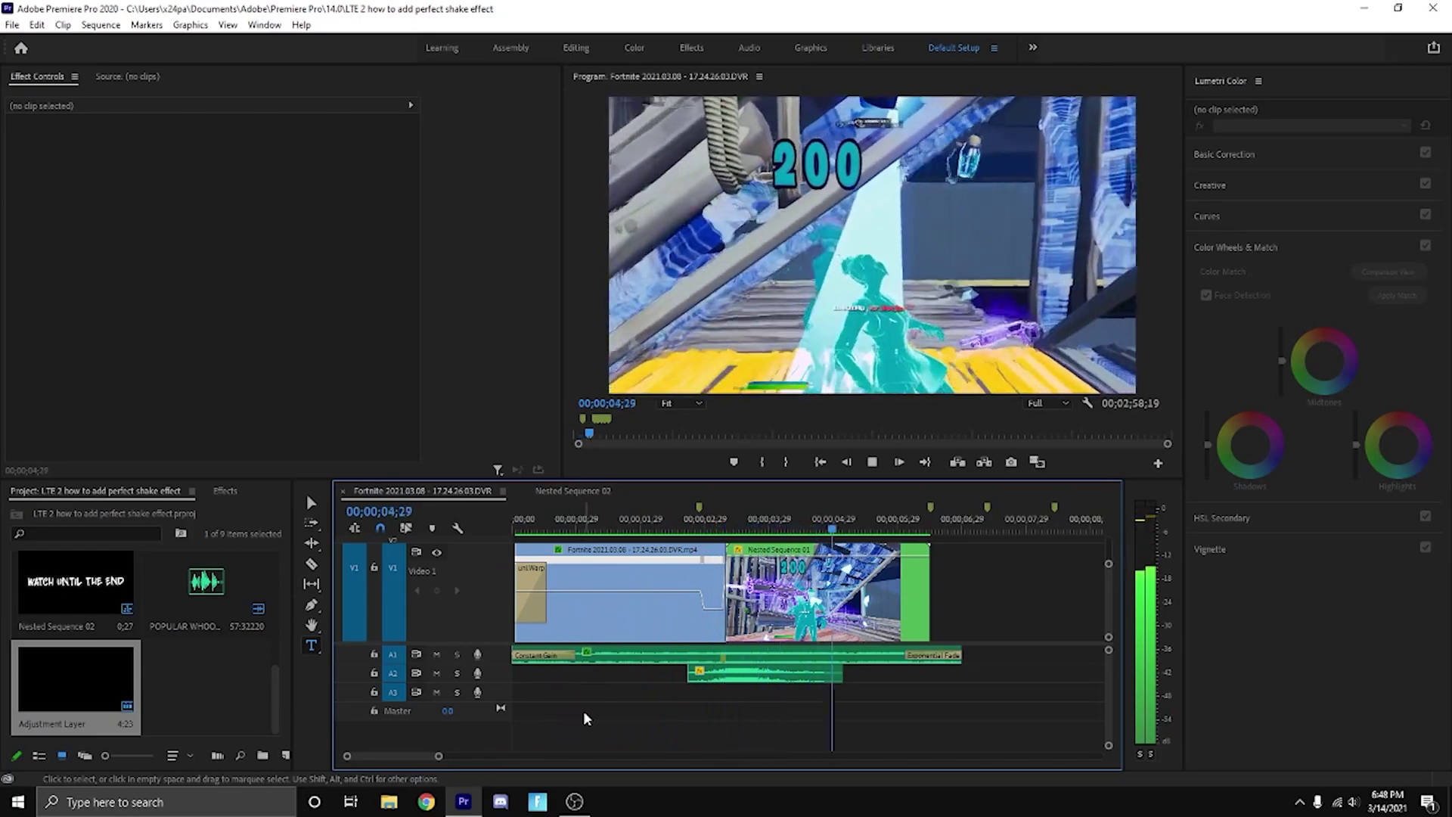
key("Home")
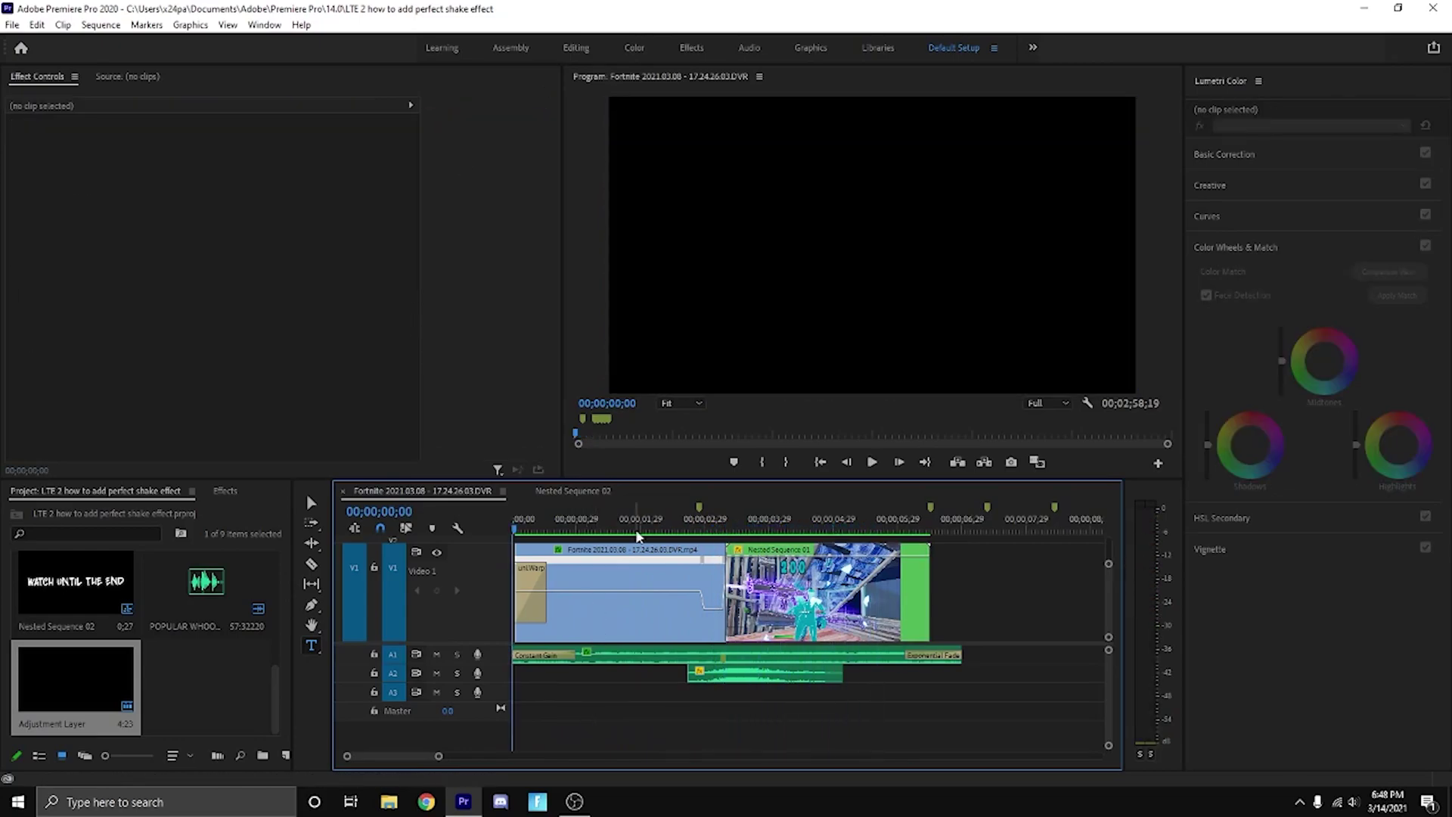
- Scrub through the Nested Sequence 01 clip from its start to examine the shake and zoom on the elimination shot
left_click_drag(637, 531, 789, 550)
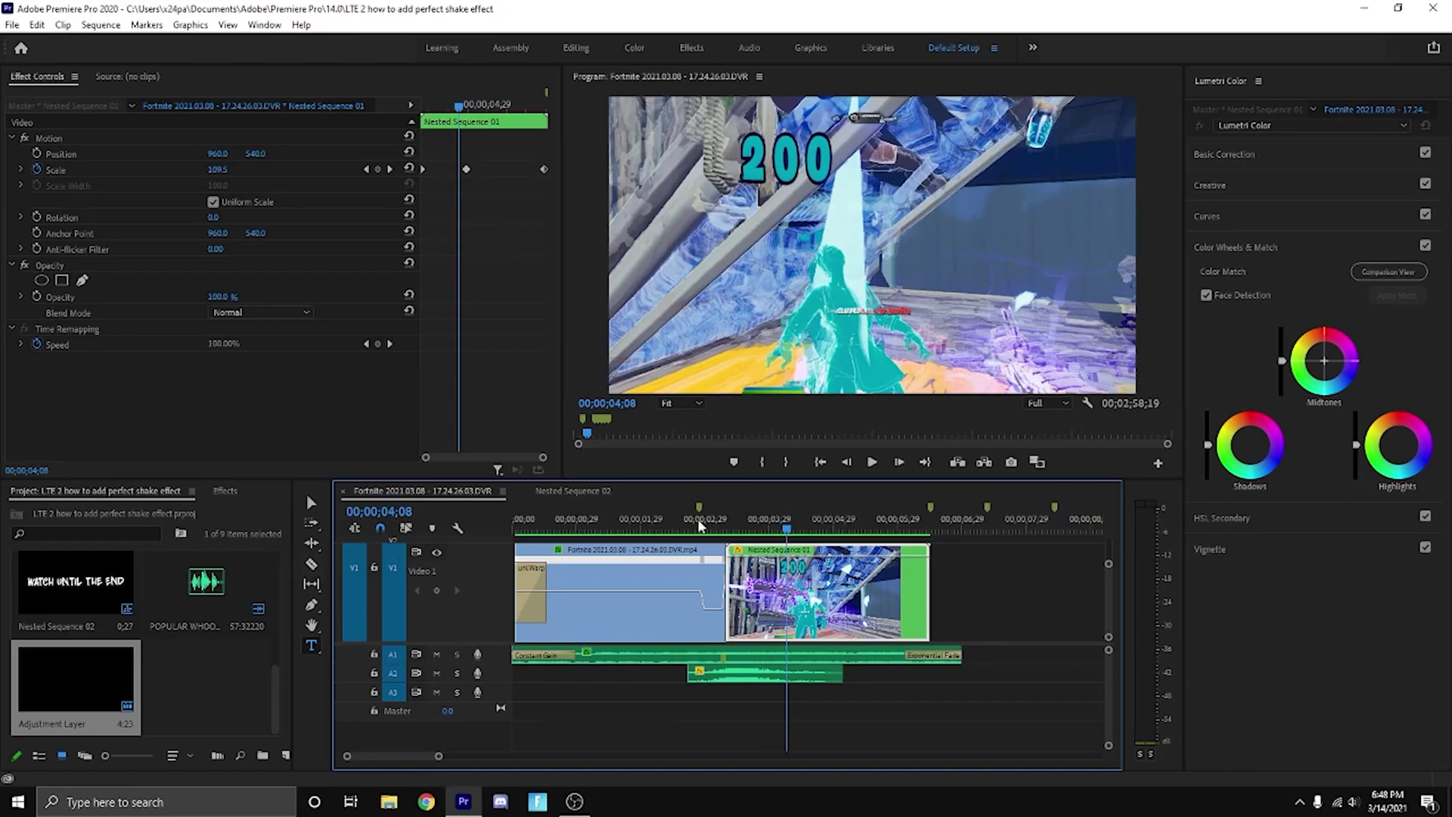
left_click(726, 534)
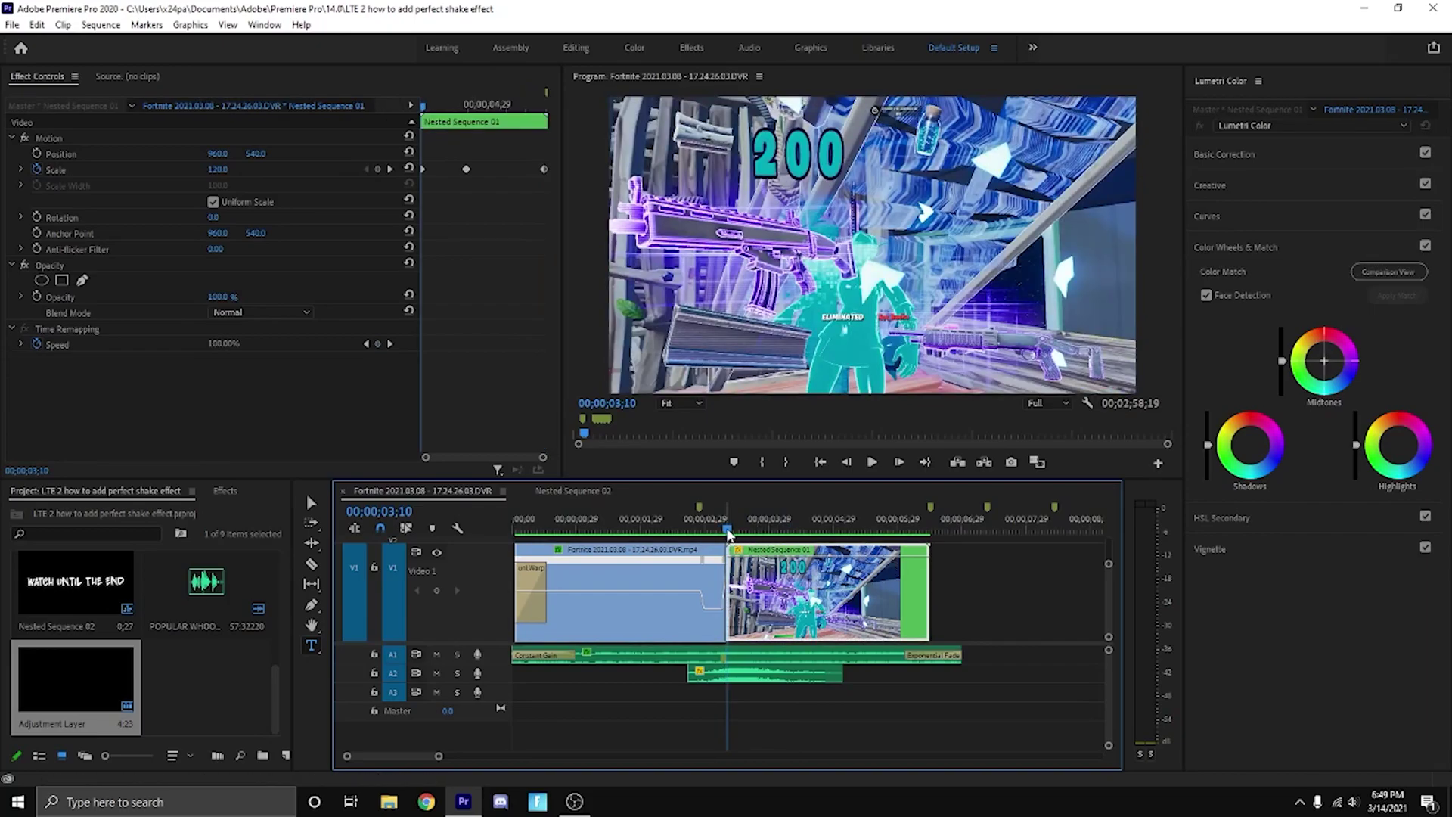
key("=")
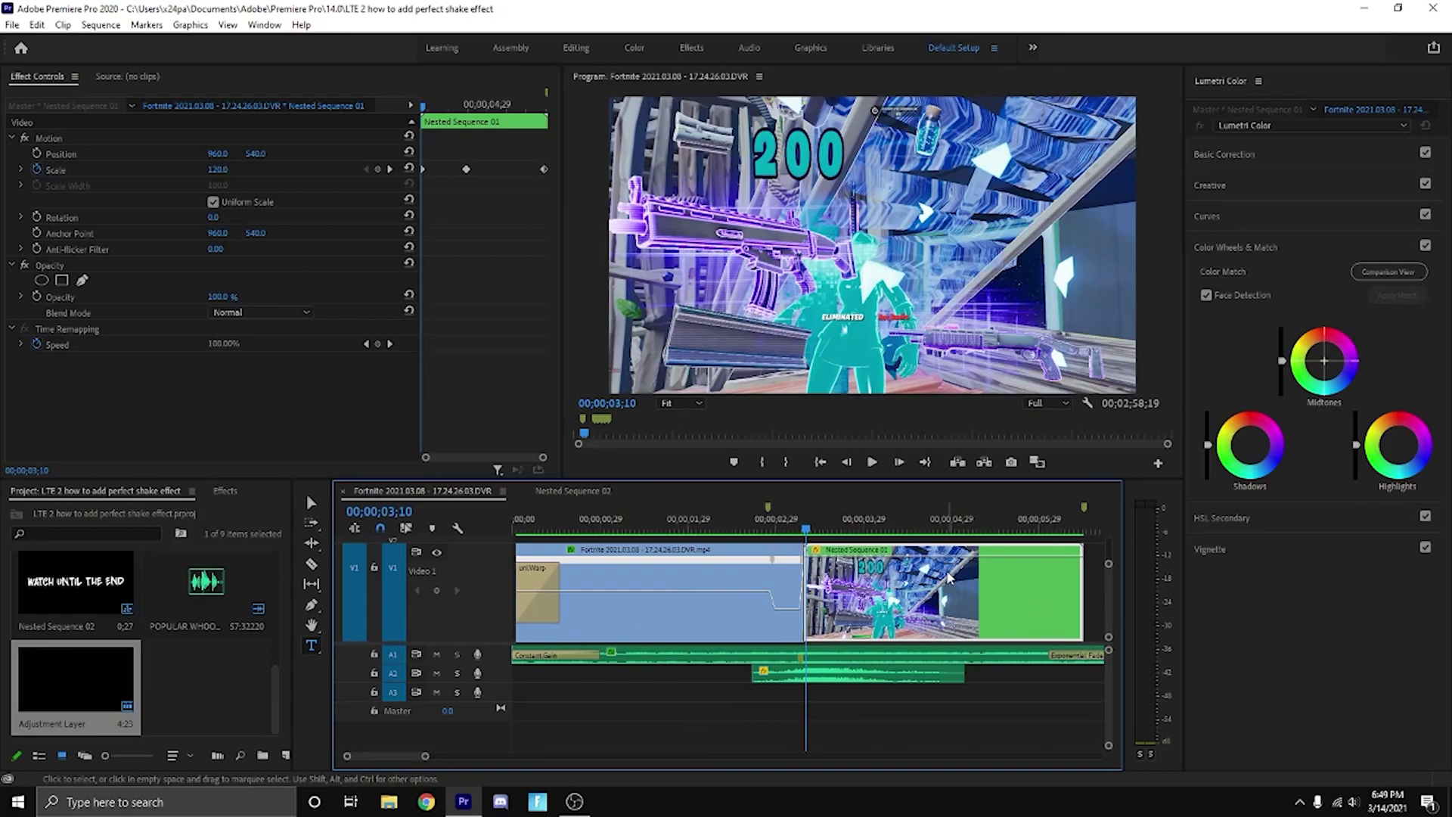
left_click_drag(811, 535, 1068, 594)
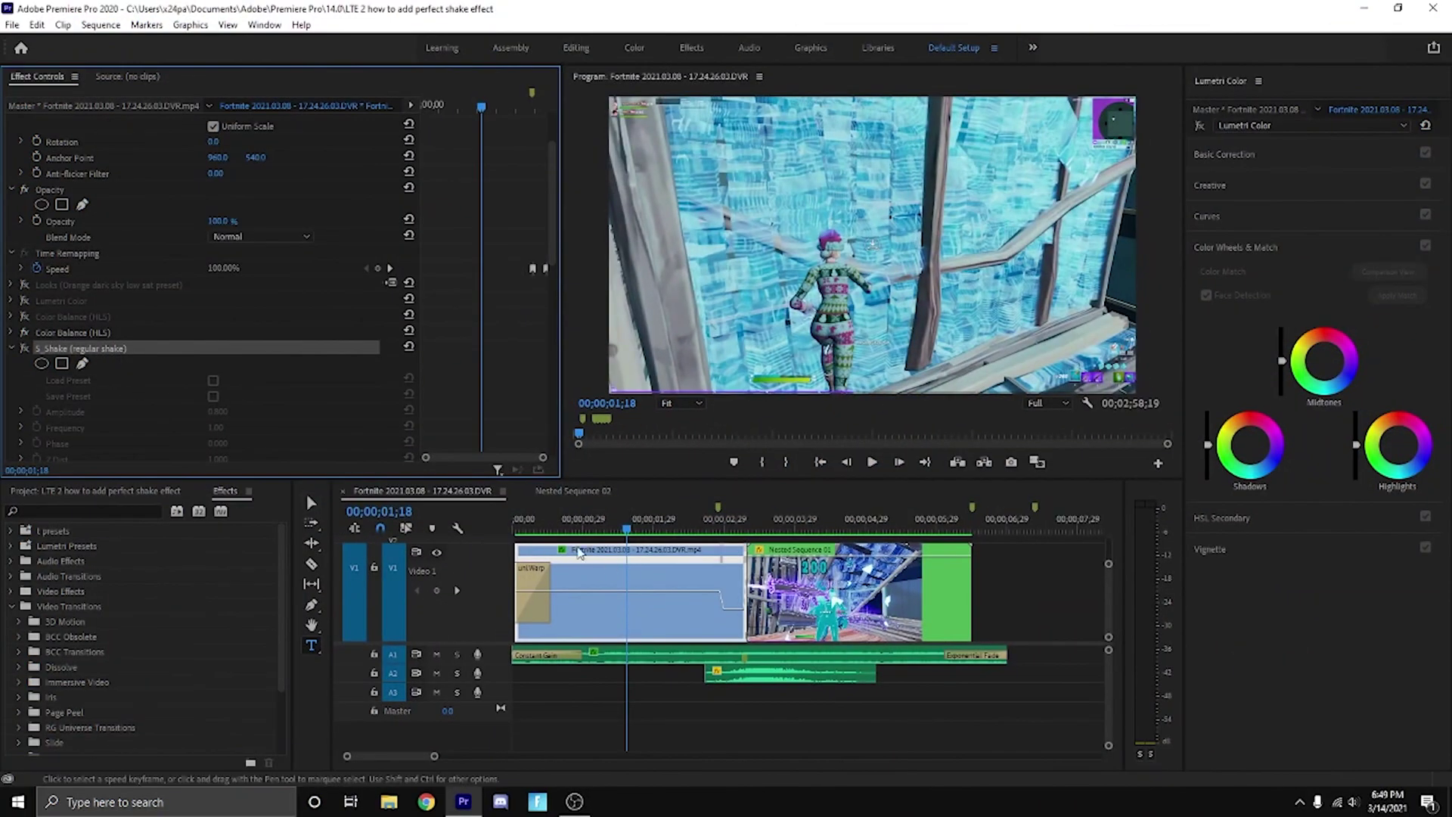
- Examine the first Fortnite clip around 00;00;01;14 along with its S_Shake effect settings
left_click(607, 529)
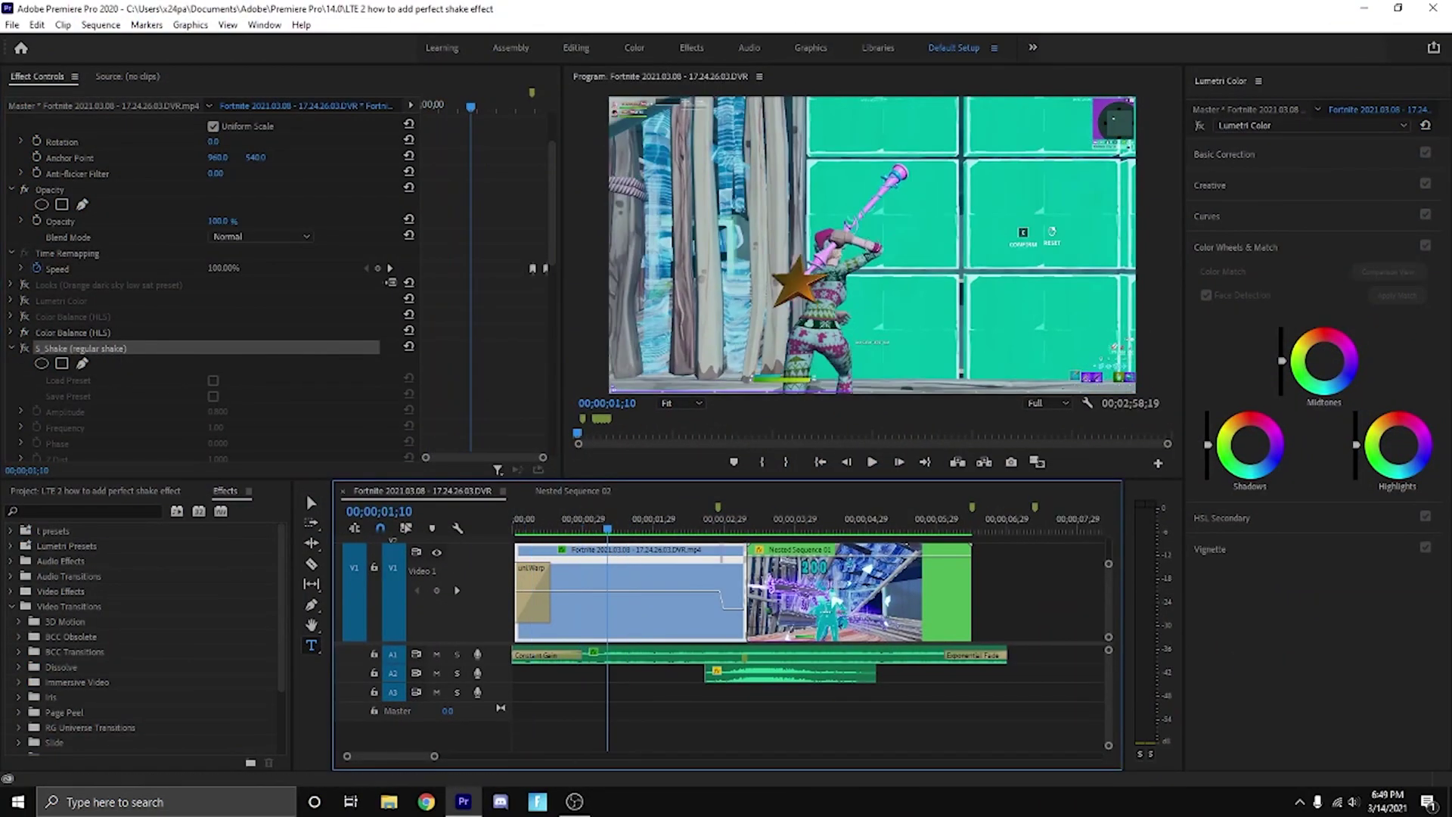
mouse_move(611, 534)
left_mouse_down()
mouse_move(636, 540)
mouse_move(618, 540)
left_mouse_up()
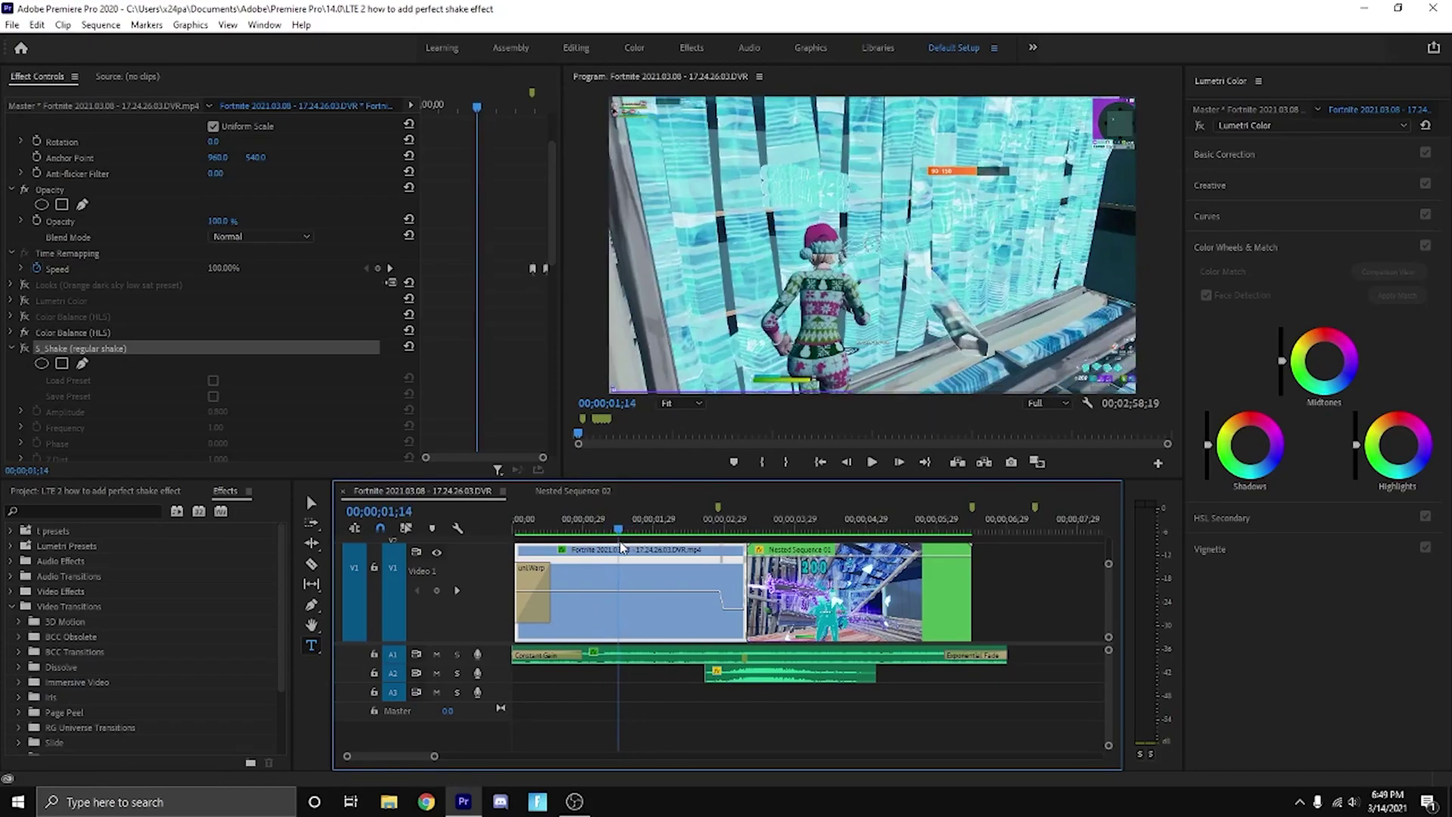
scroll(150, 364, "down", 3)
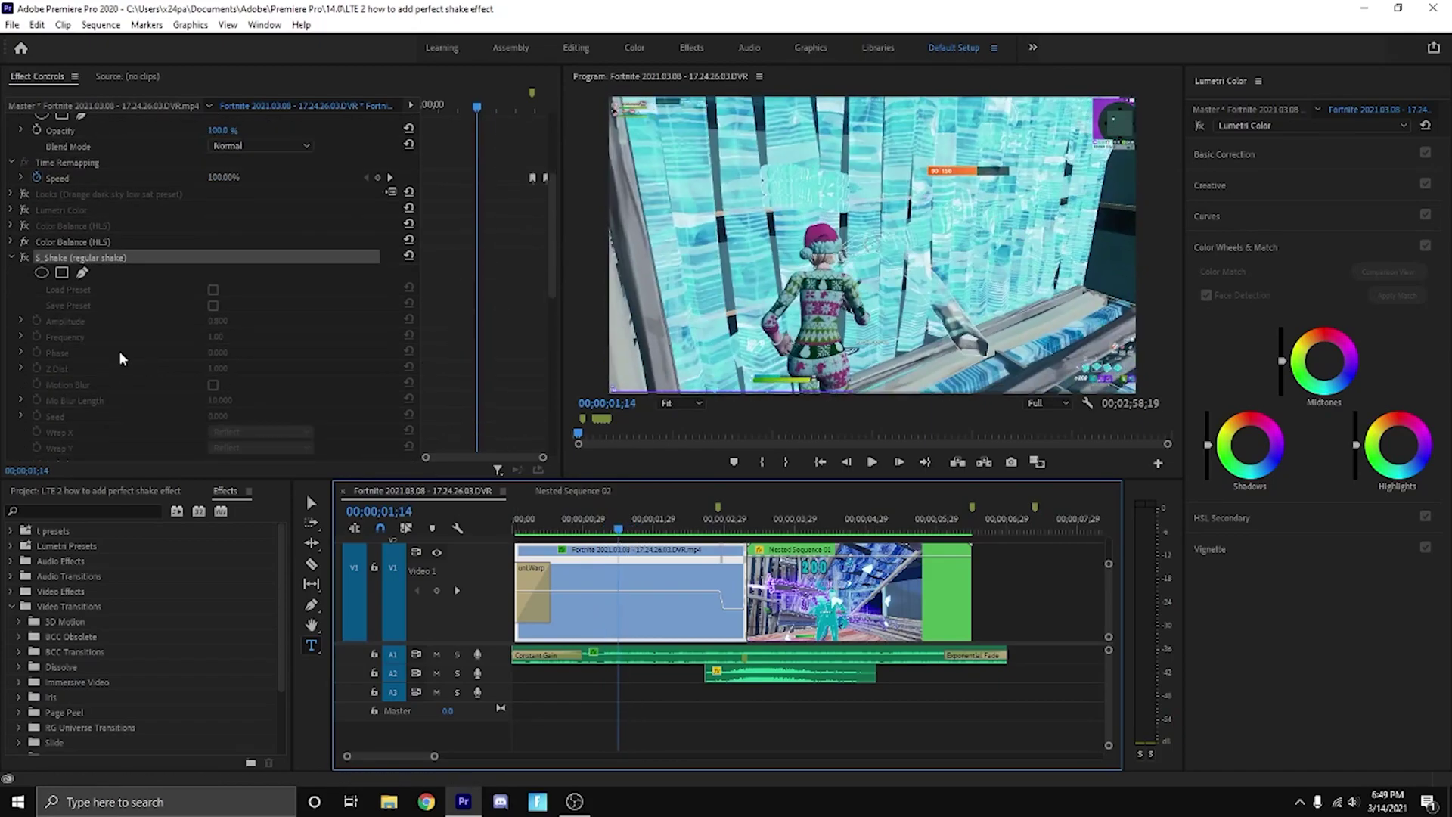
- Search the effects library for the Sapphire S_Shake effect and clear the search
left_click(583, 683)
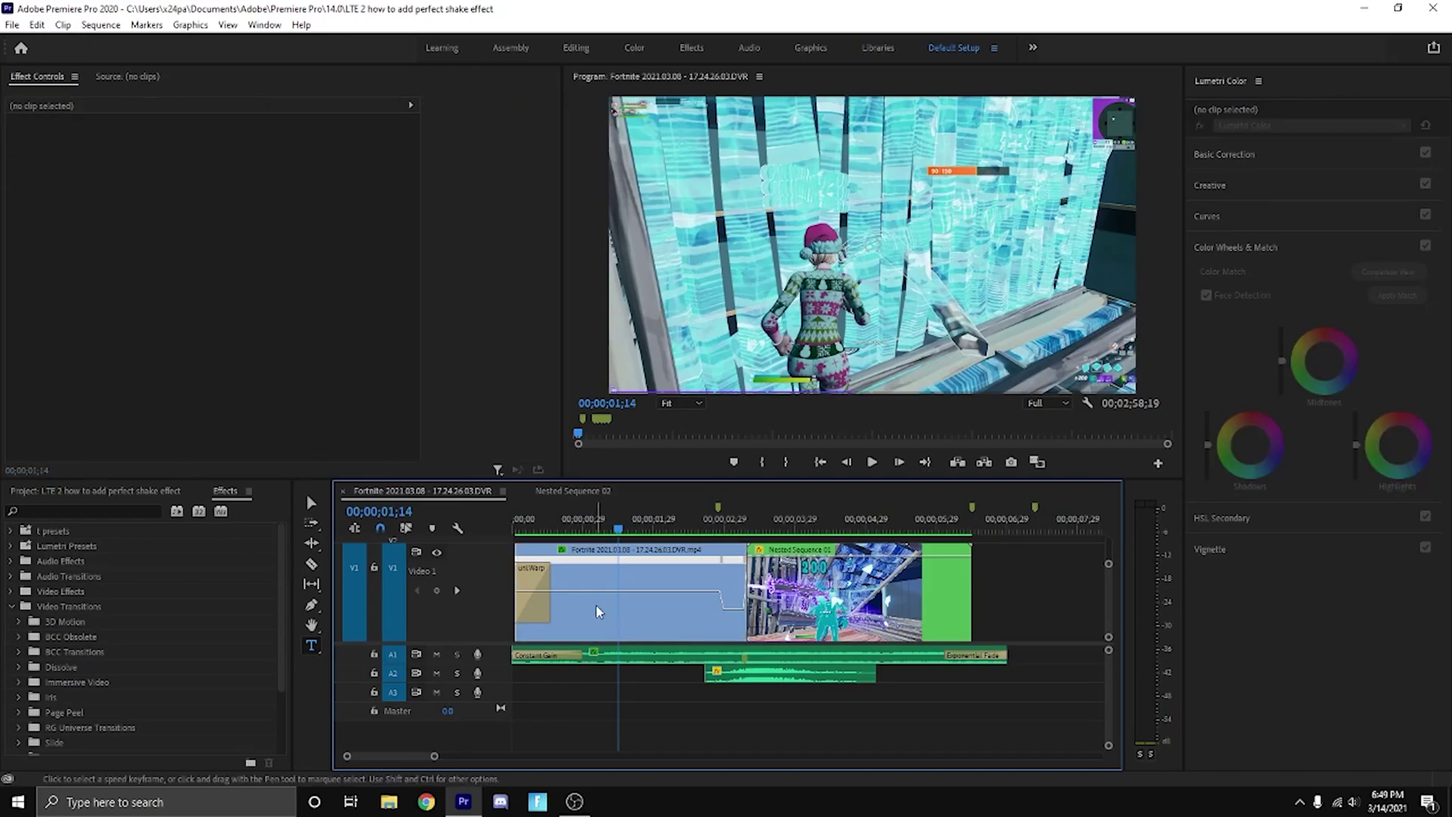
left_click(578, 567)
left_click(82, 512)
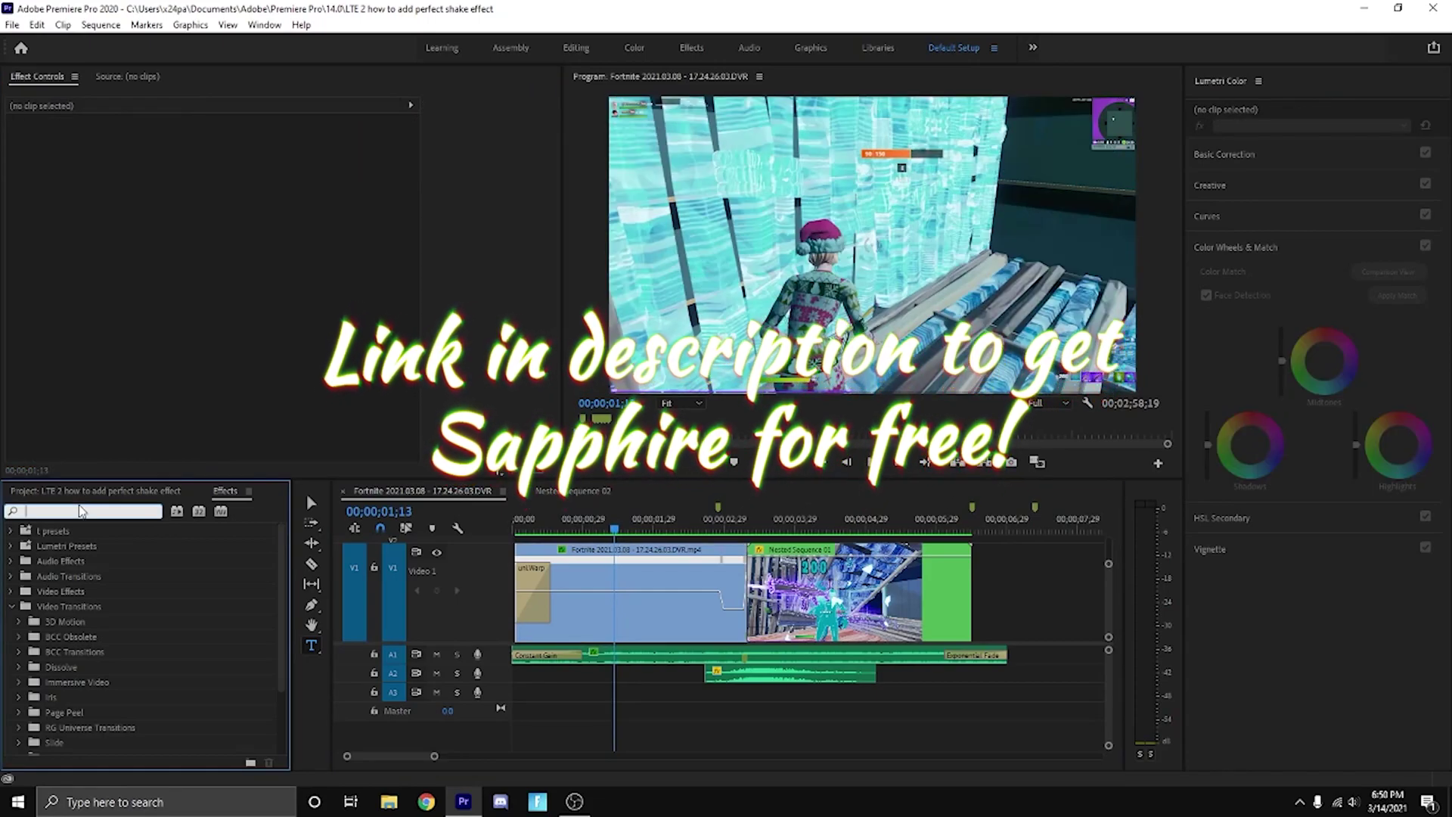
type("s")
type("s_")
type("shake")
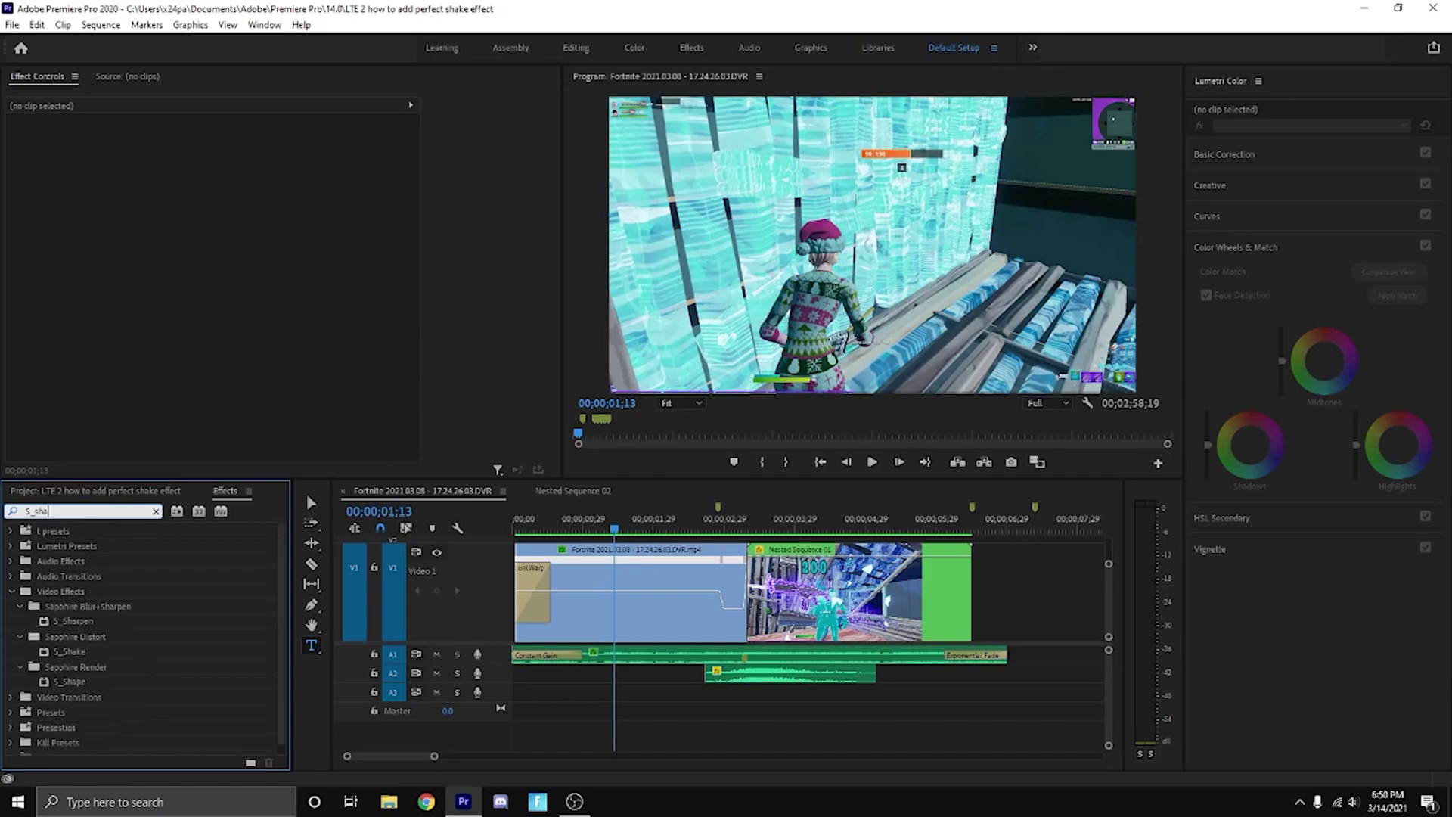
left_click(156, 512)
- Preview the S_Shake effect on the first clip, save the project, and review the effect's parameters
left_click(552, 523)
left_click_drag(554, 528, 607, 589)
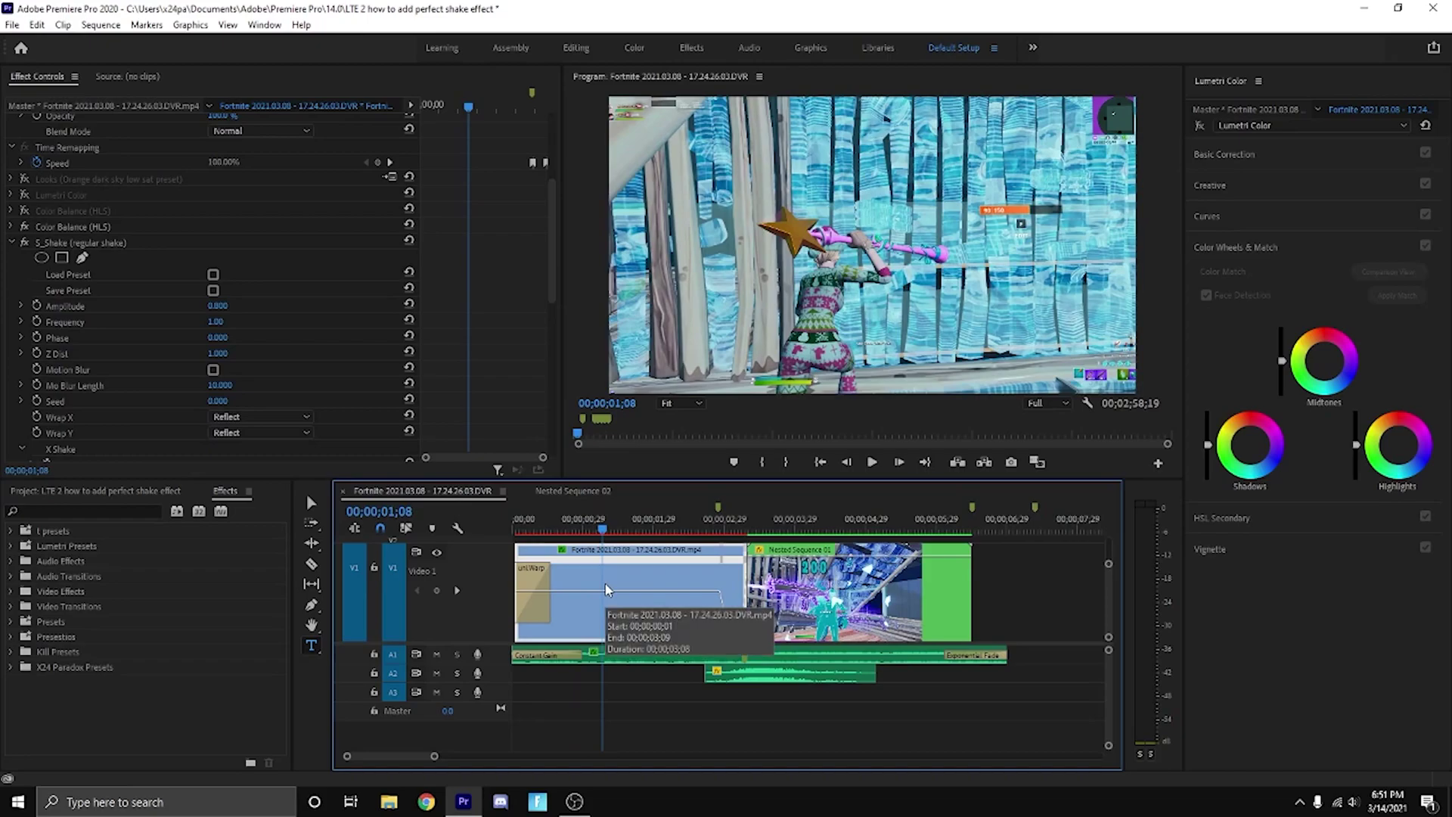
key("ctrl+s")
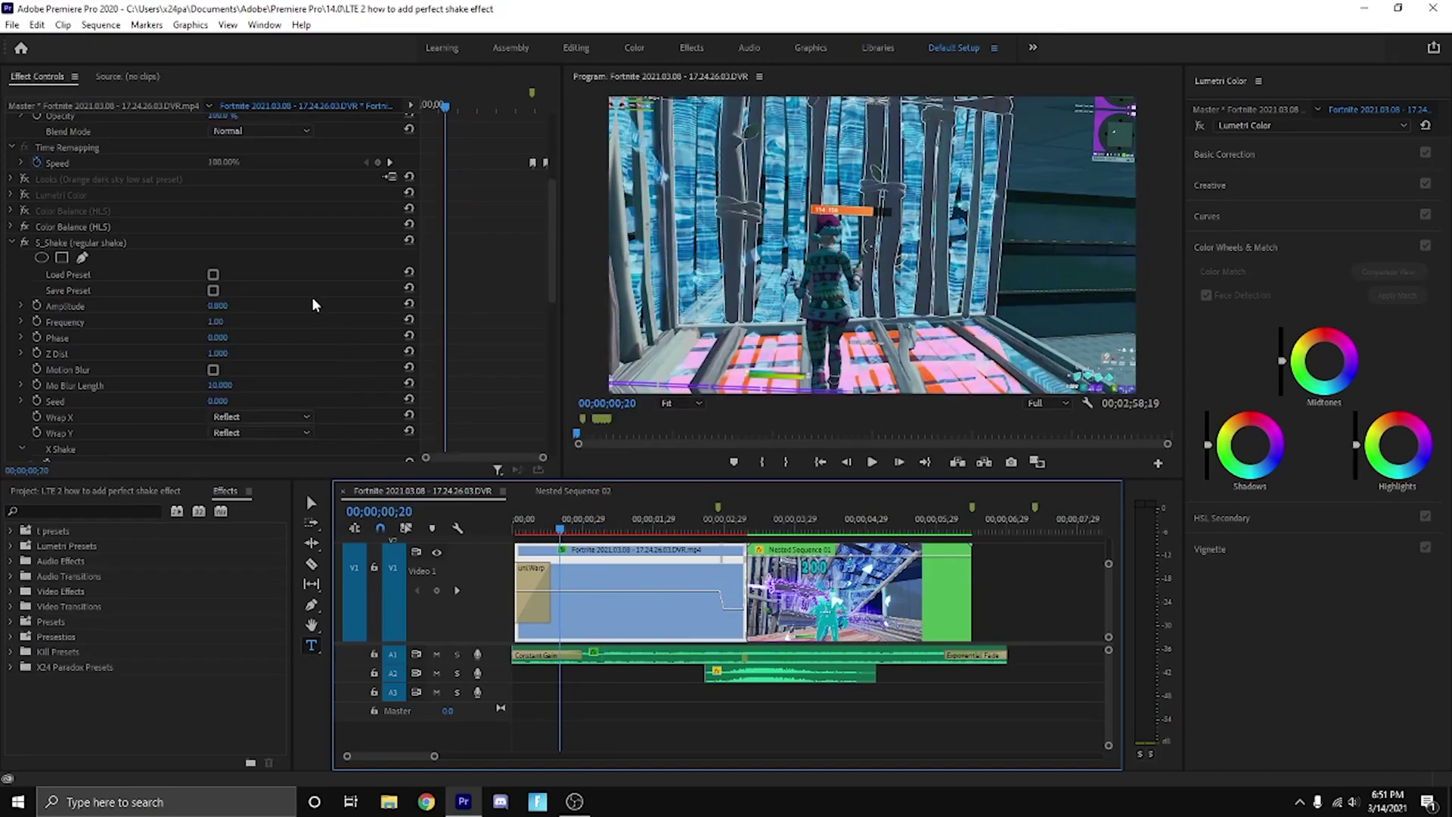
scroll(152, 291, "down", 5)
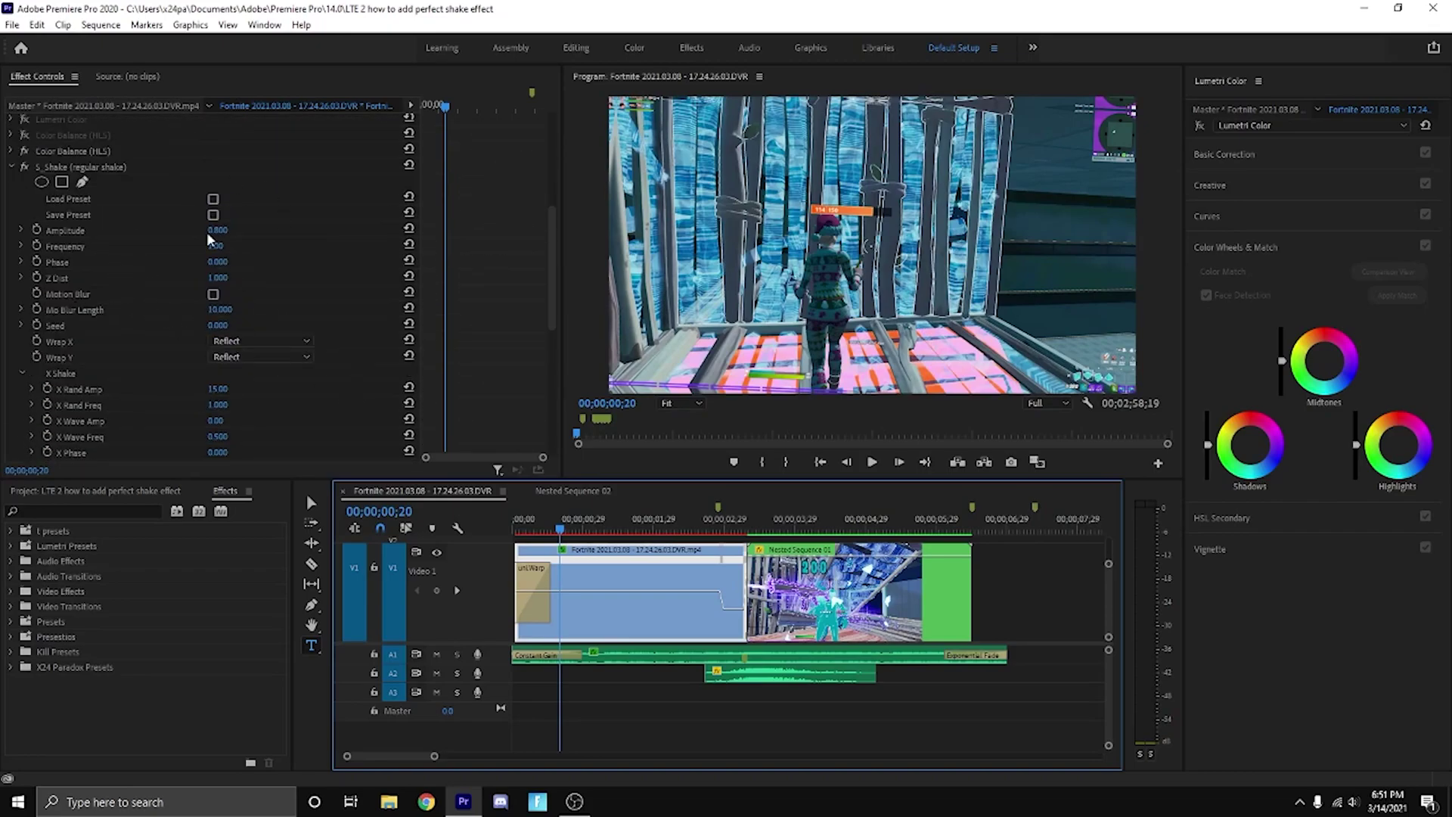
scroll(152, 143, "down", 5)
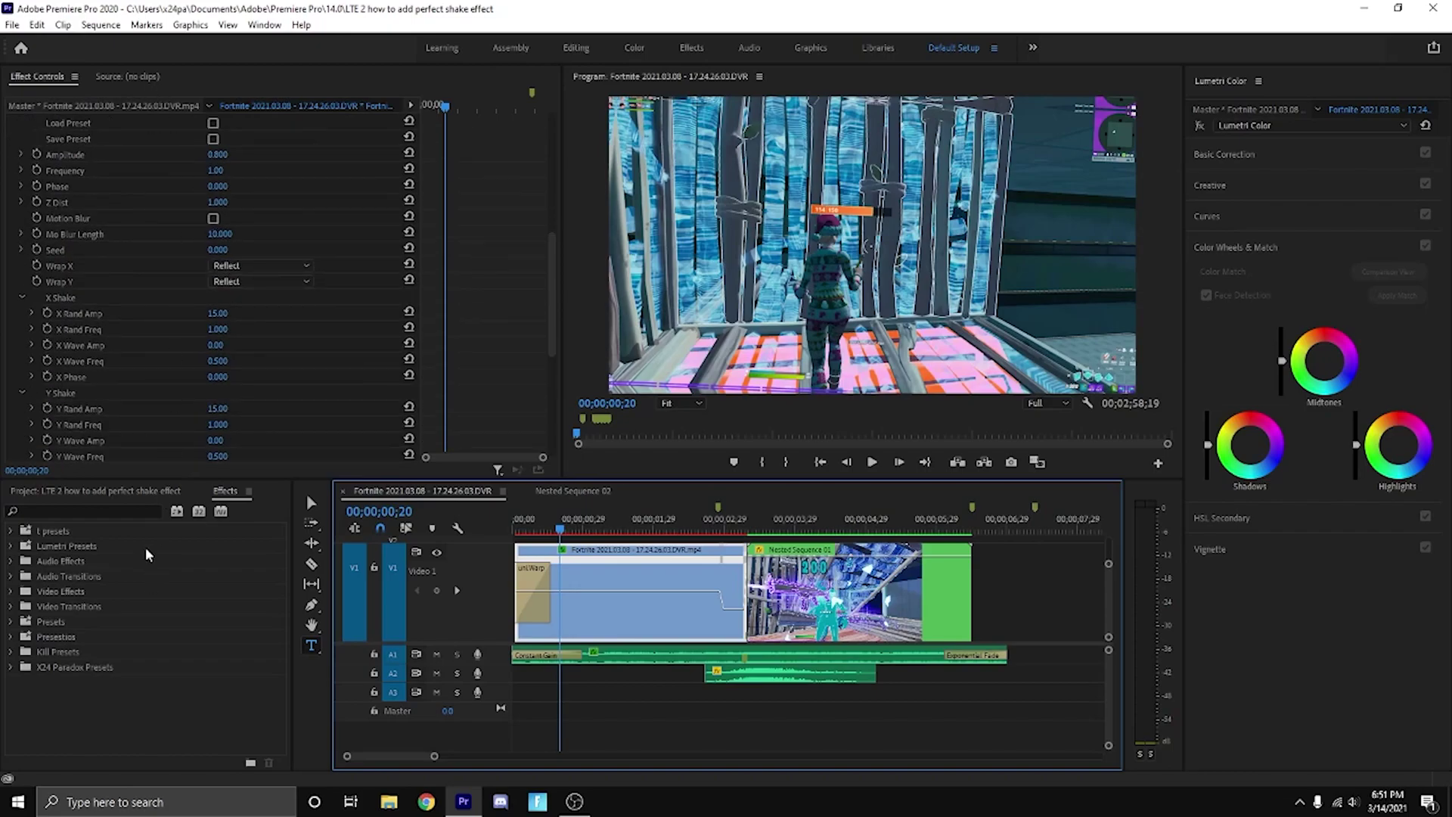
scroll(121, 325, "up", 2)
scroll(190, 318, "up", 3)
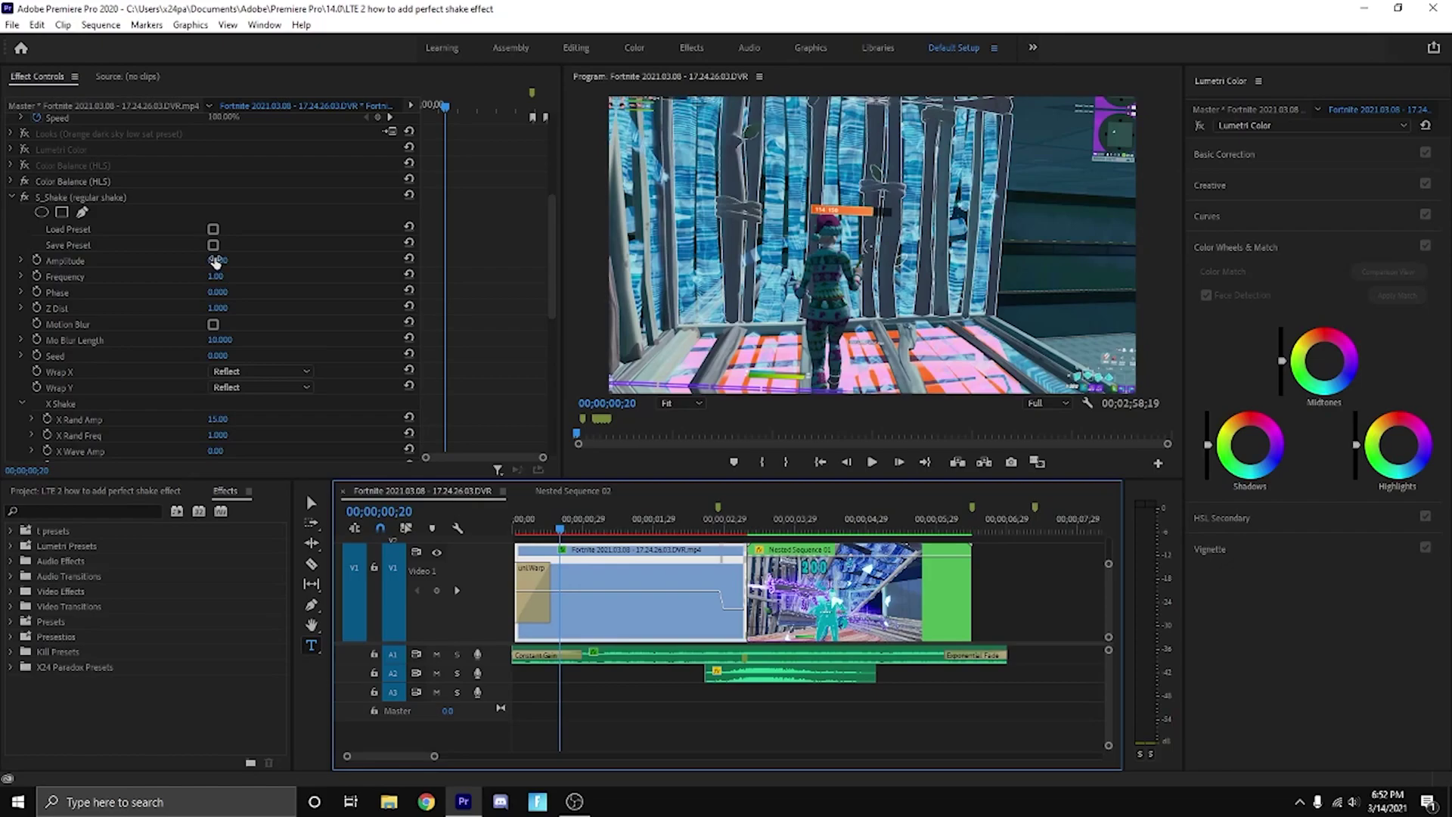
- Try an S_Shake Amplitude of 12 on the first clip, preview the shake, and set the Amplitude back to 0.8
left_click_drag(218, 261, 289, 260)
key("space")
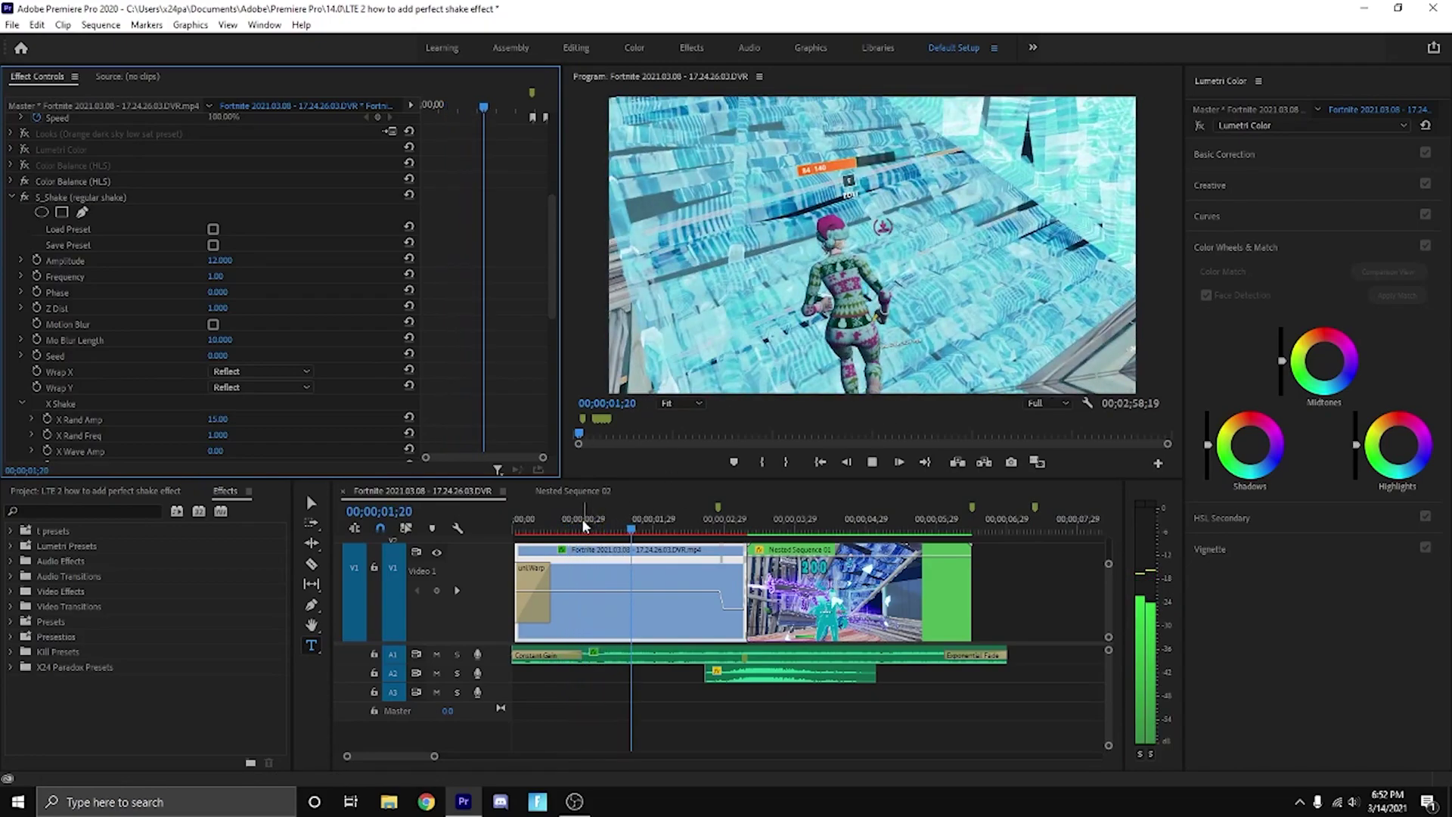
left_click(583, 522)
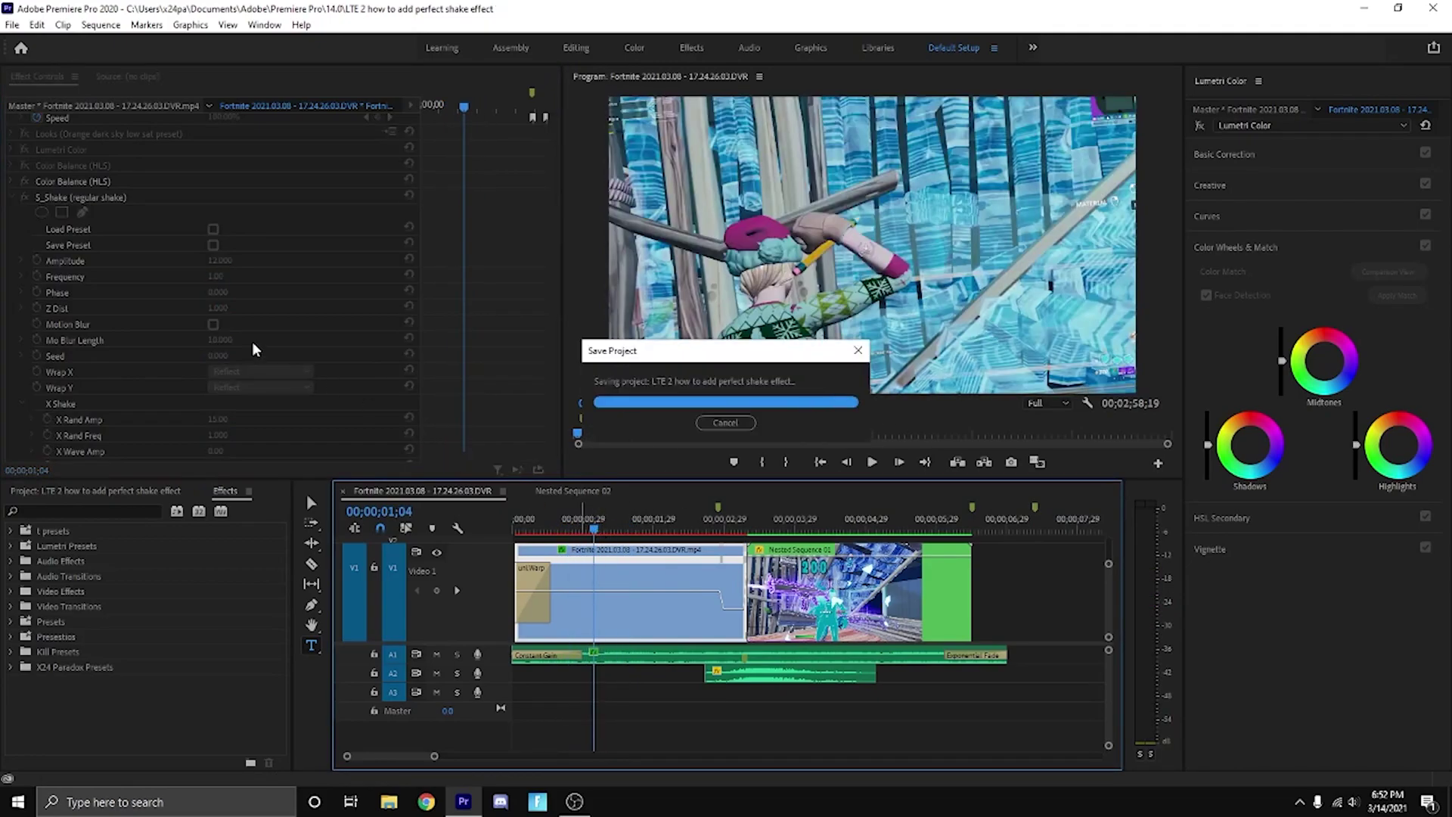
left_click(218, 260)
type("0")
key("Return")
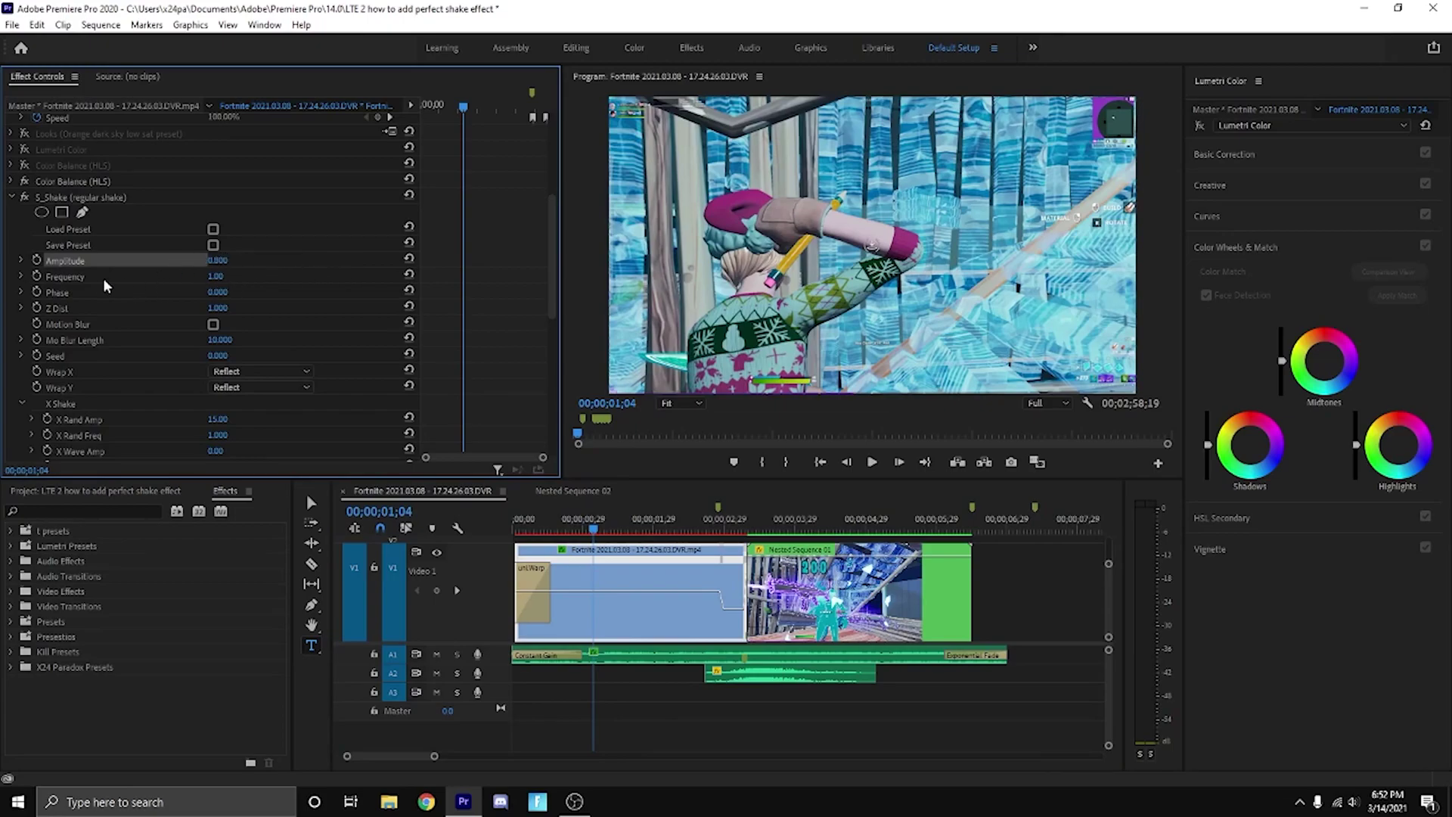
- Try an S_Shake Frequency of 255, preview it on the clip, return the Frequency to 1, and save the project
left_click(218, 276)
type("255")
key("Return")
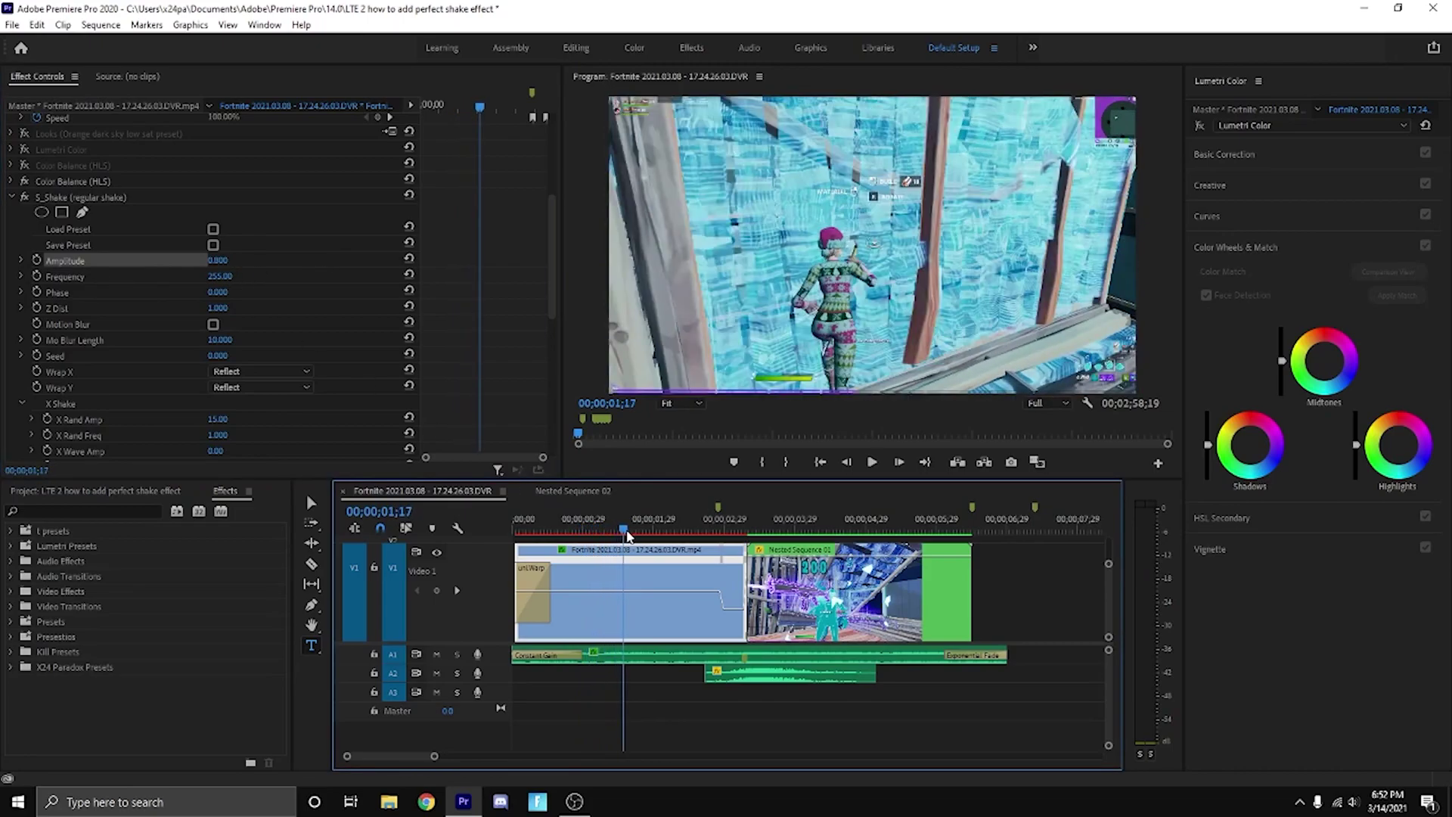
left_click(644, 529)
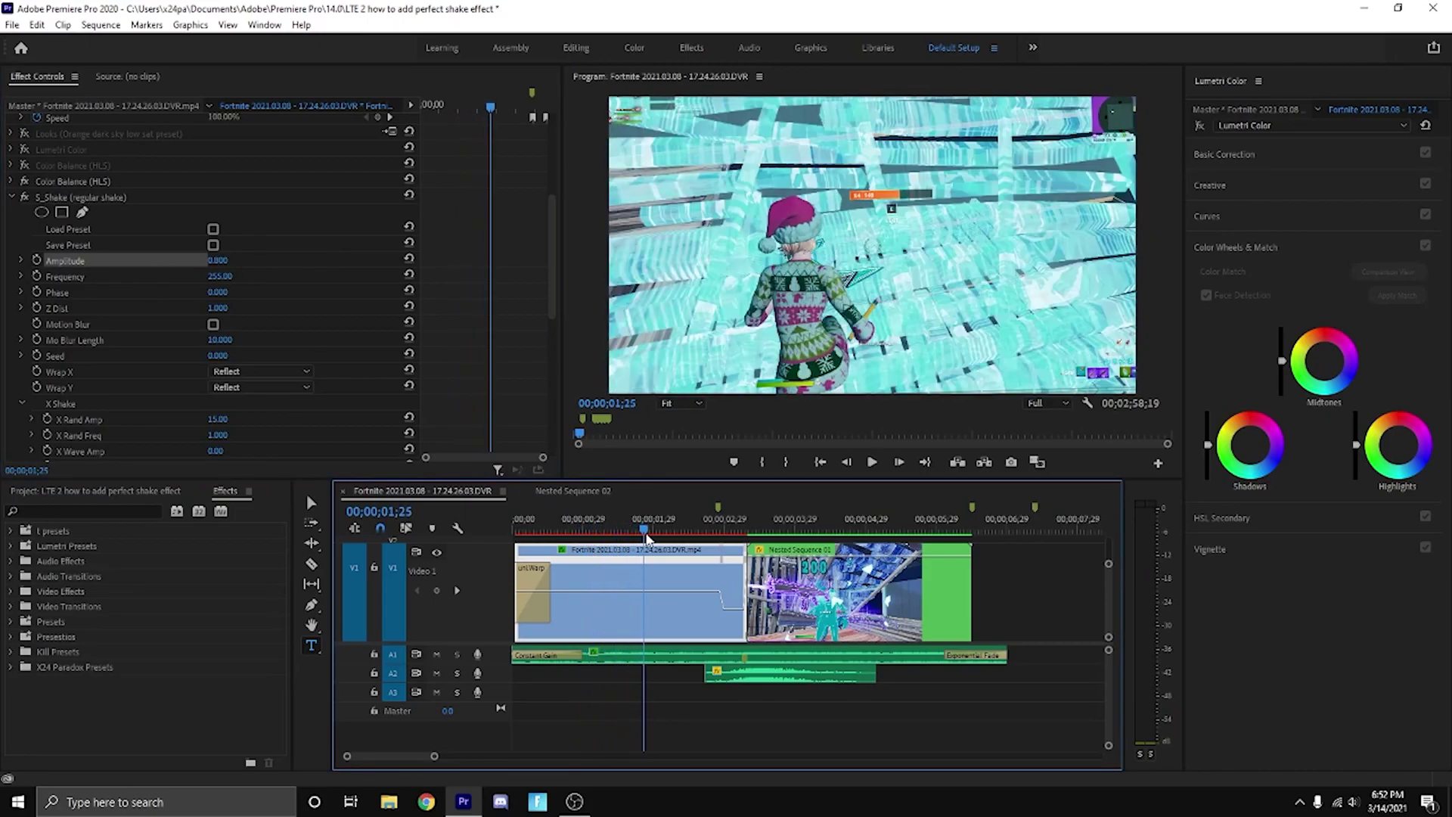
left_click(230, 274)
type("1")
key("Return")
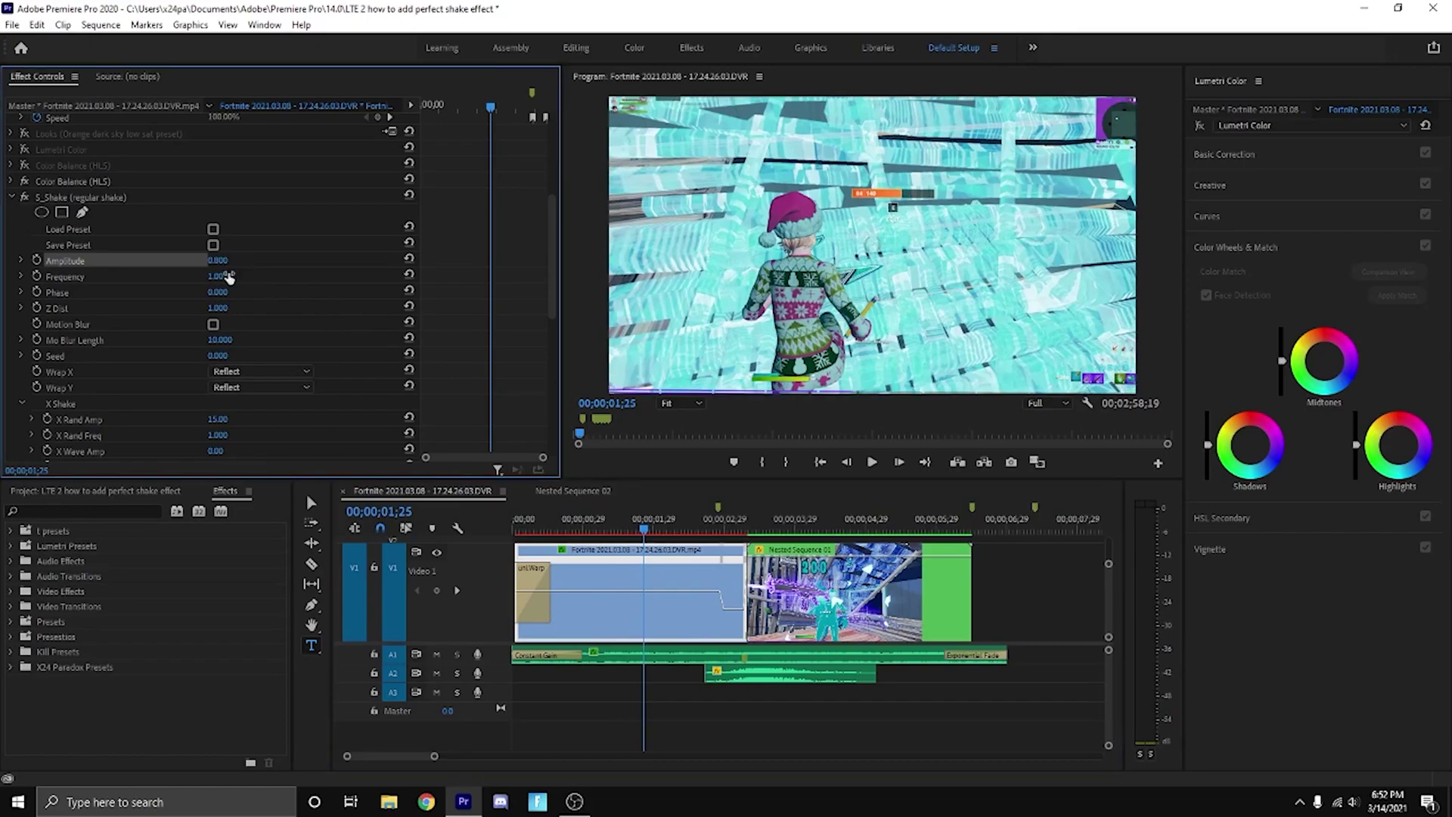
key("ctrl+s")
- Try an S_Shake Z Dist of 1.201 at 00;00;01;01, undo the change, and save the project
left_click_drag(604, 518, 589, 518)
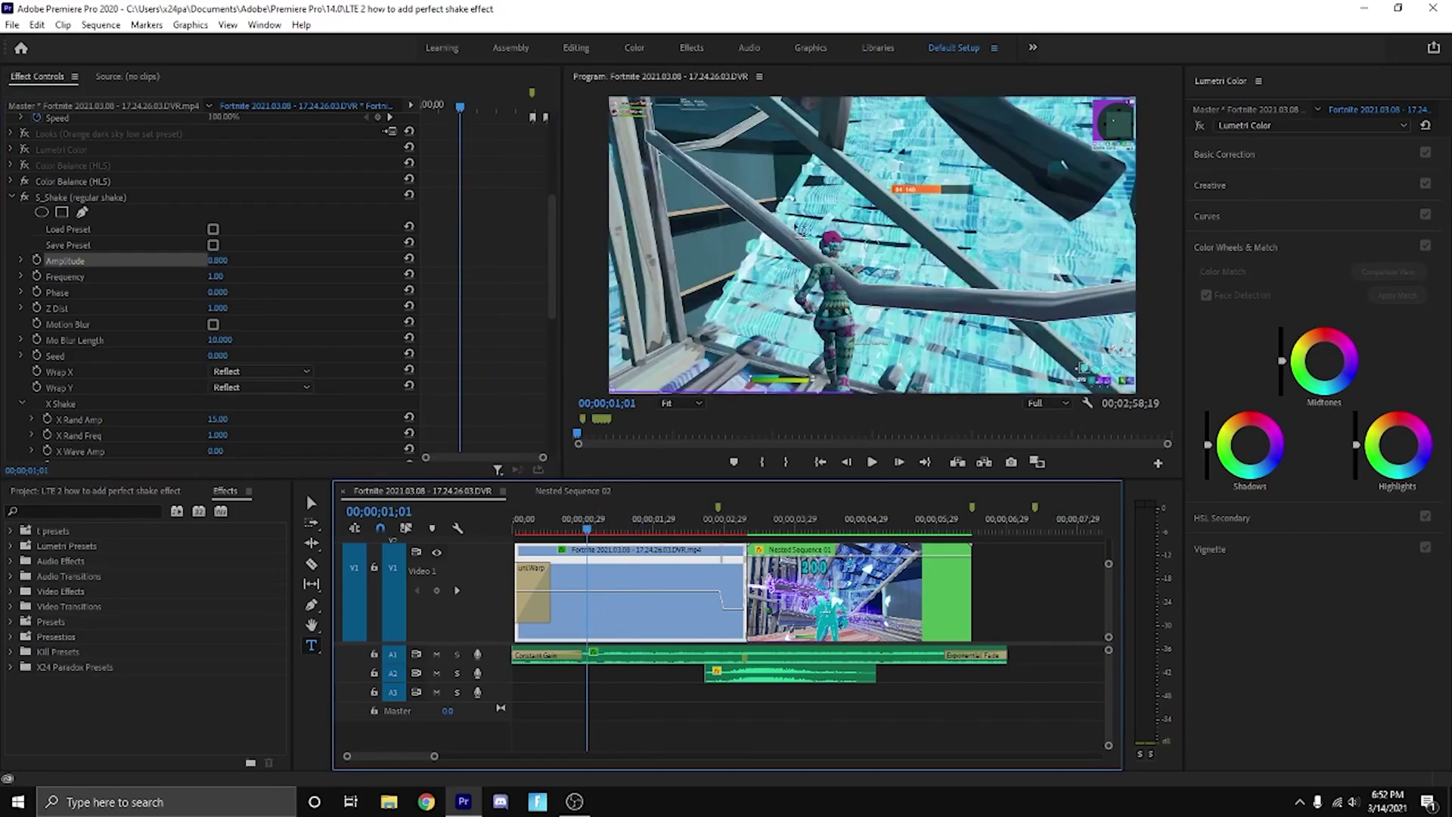
key("v")
mouse_move(217, 308)
left_mouse_down()
mouse_move(285, 308)
mouse_move(210, 308)
mouse_move(229, 310)
left_mouse_up()
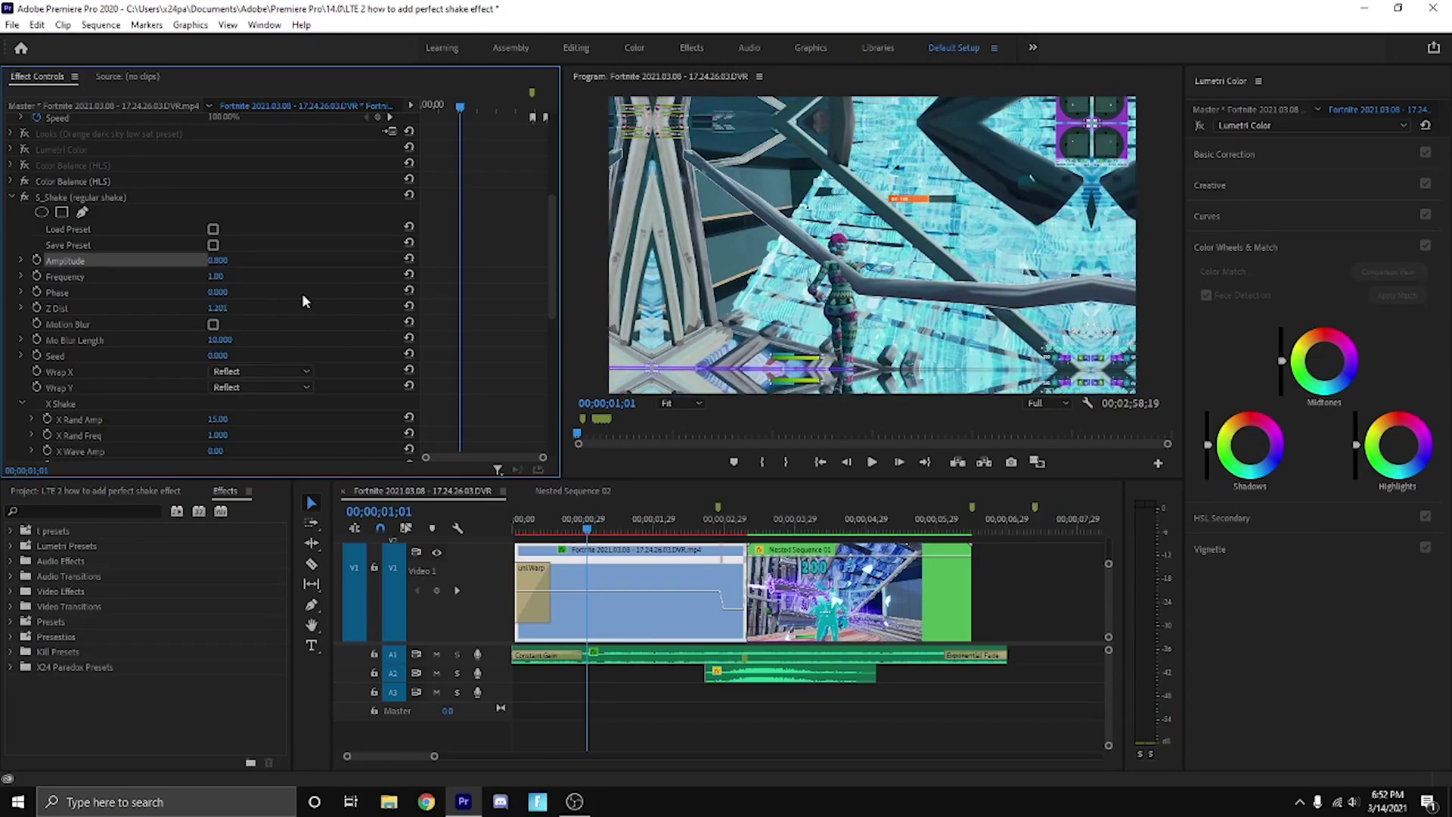
key("ctrl+z")
key("ctrl+s")
- Try Motion Blur on the S_Shake effect, compare the clip with and without it, and switch it off again
left_click(579, 532)
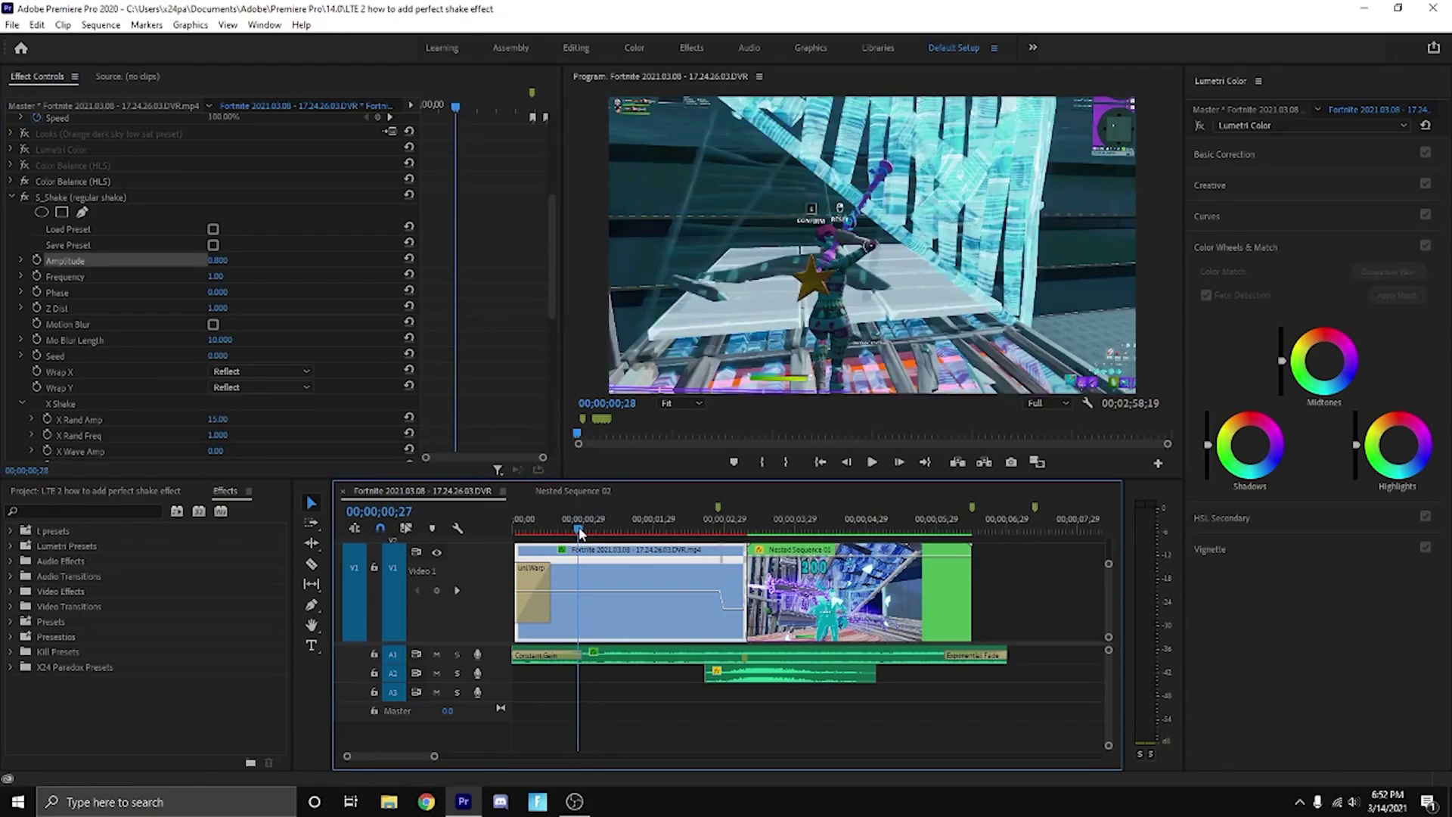
left_click_drag(578, 532, 586, 532)
left_click(213, 323)
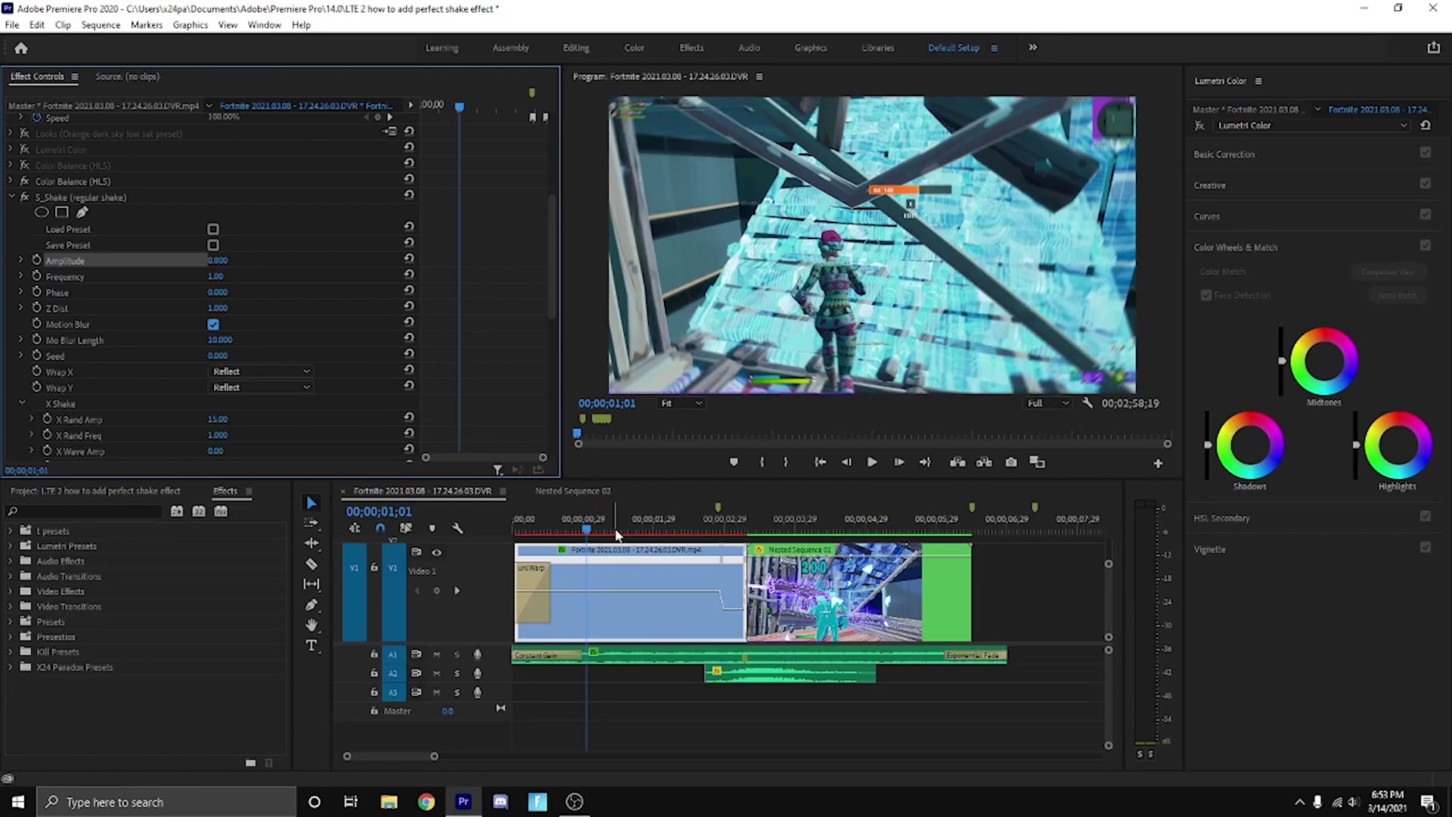
key("ctrl+z")
key("ctrl+shift+z")
left_click_drag(583, 524, 640, 550)
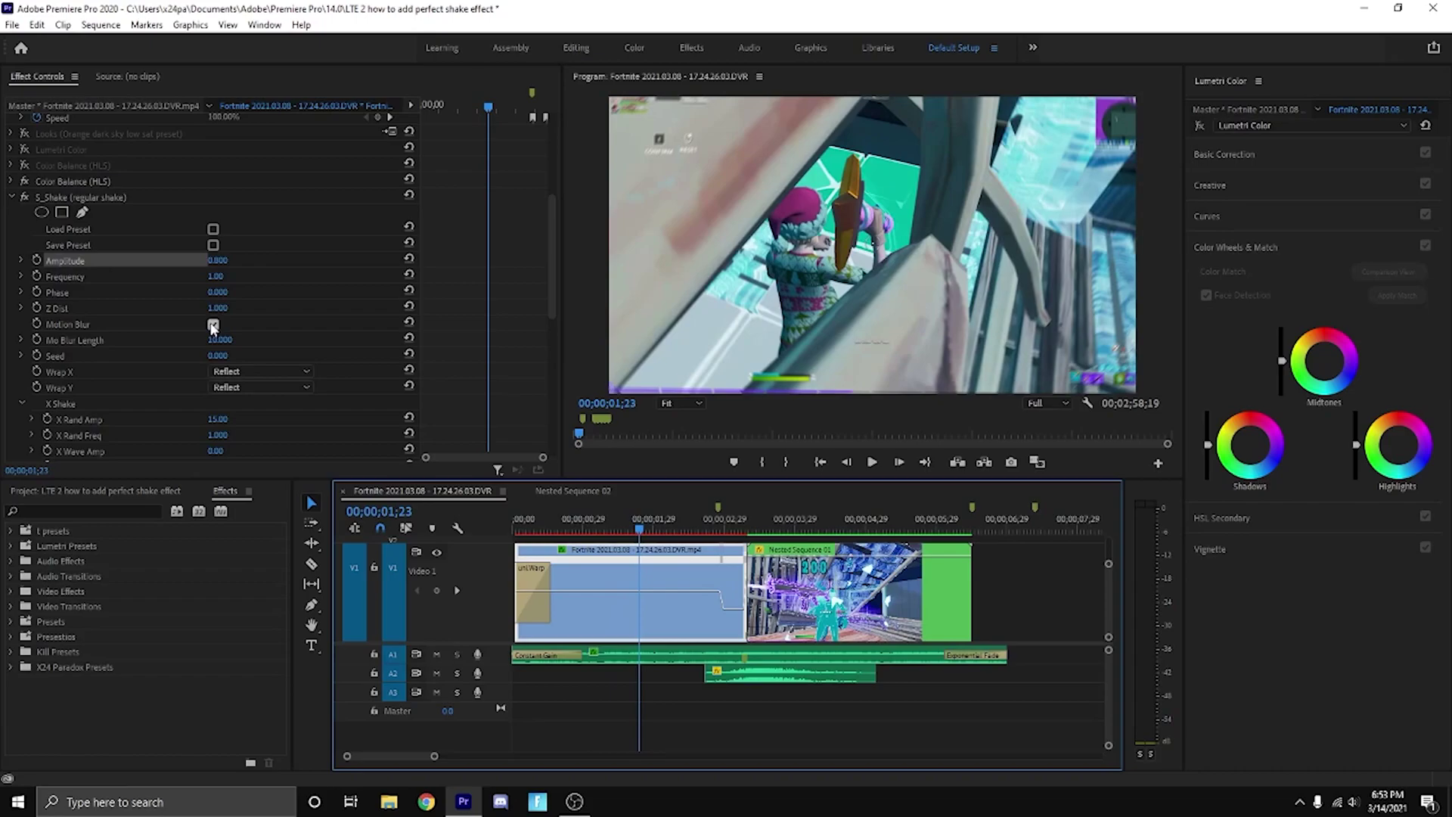
left_click(214, 324)
- Try an S_Shake Seed of 6.1 on the first clip and return the Seed to 0
scroll(227, 318, "down", 2)
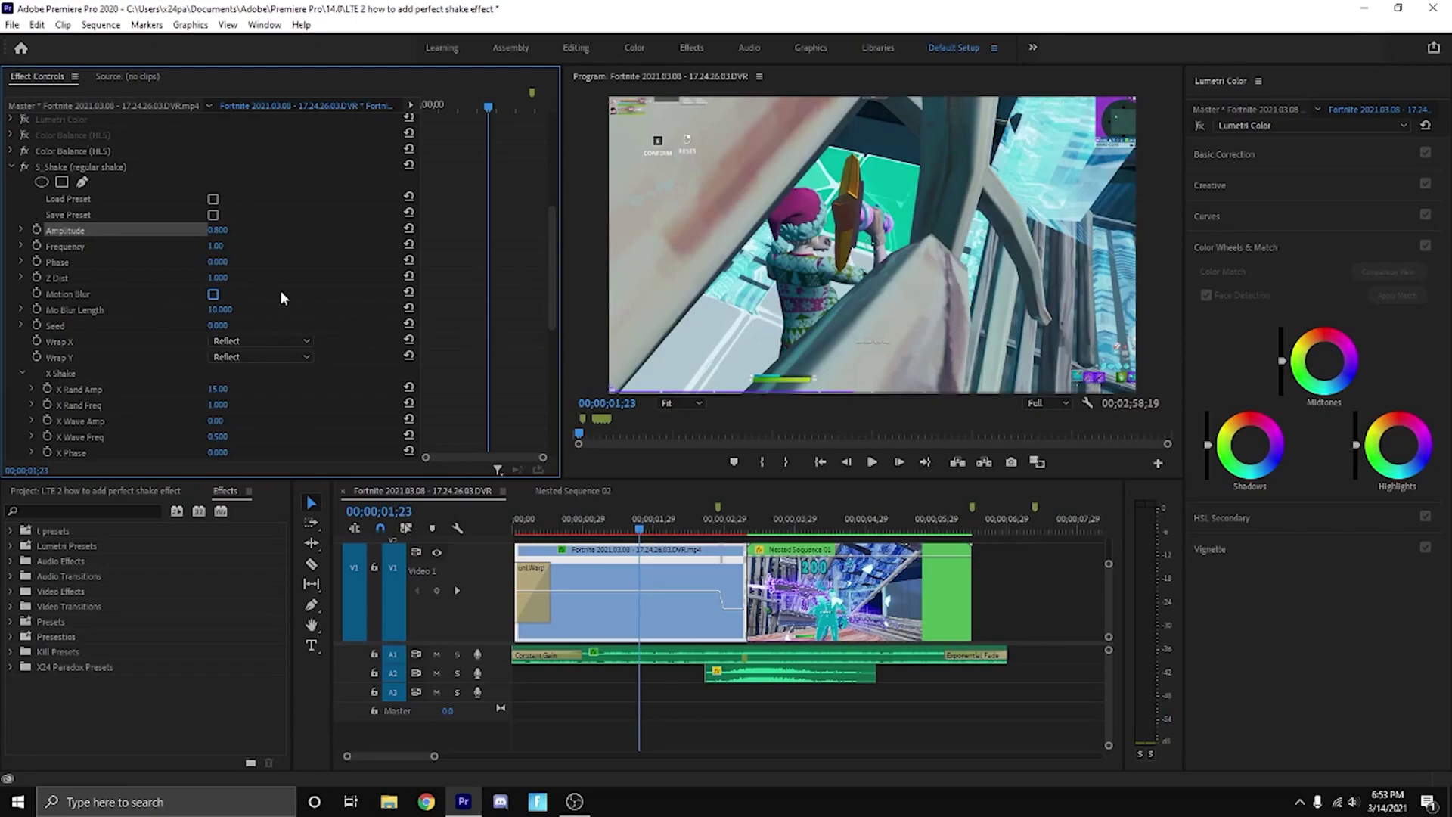
scroll(281, 292, "down", 1)
left_click_drag(217, 296, 264, 295)
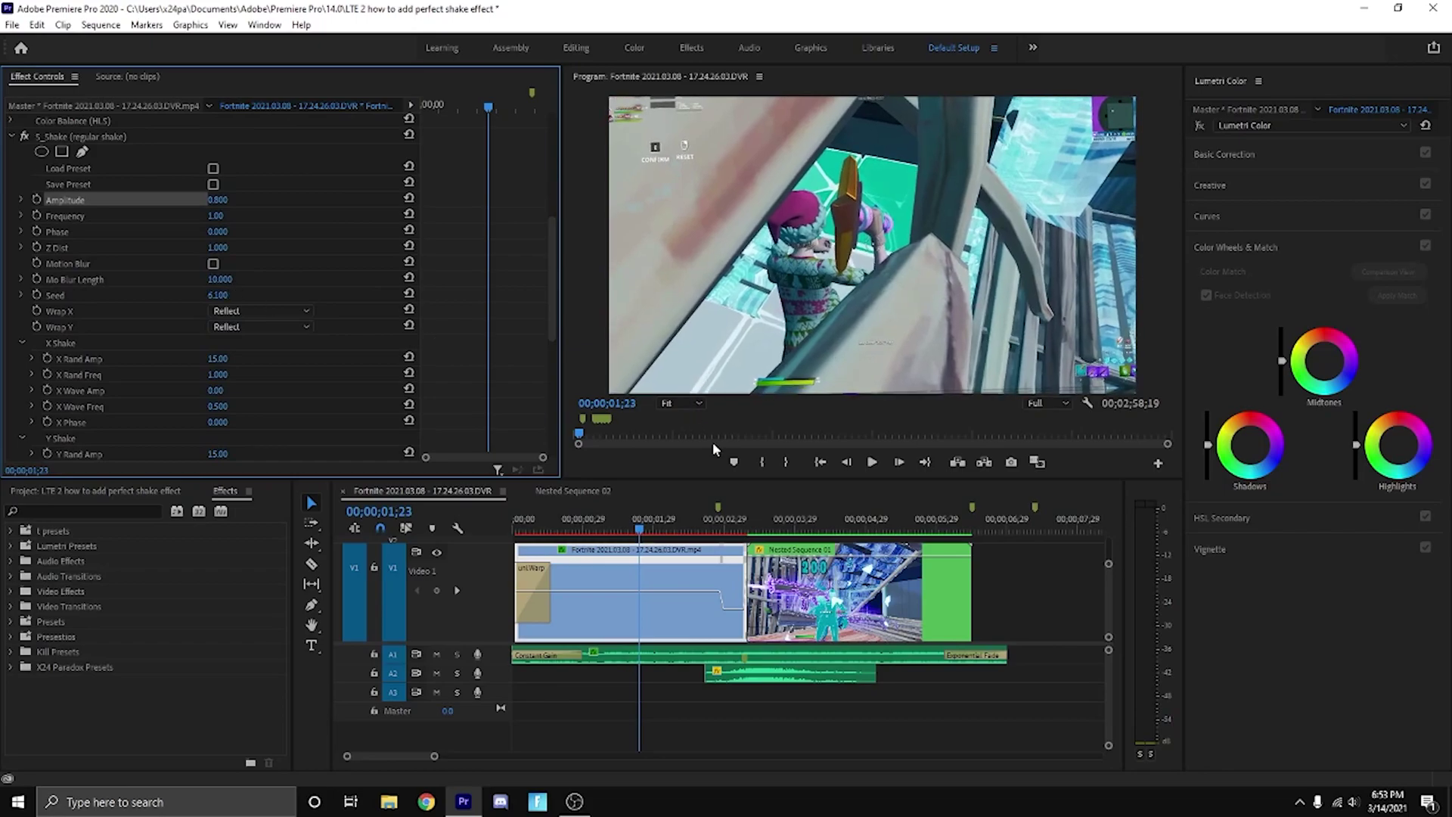
left_click_drag(905, 305, 489, 318)
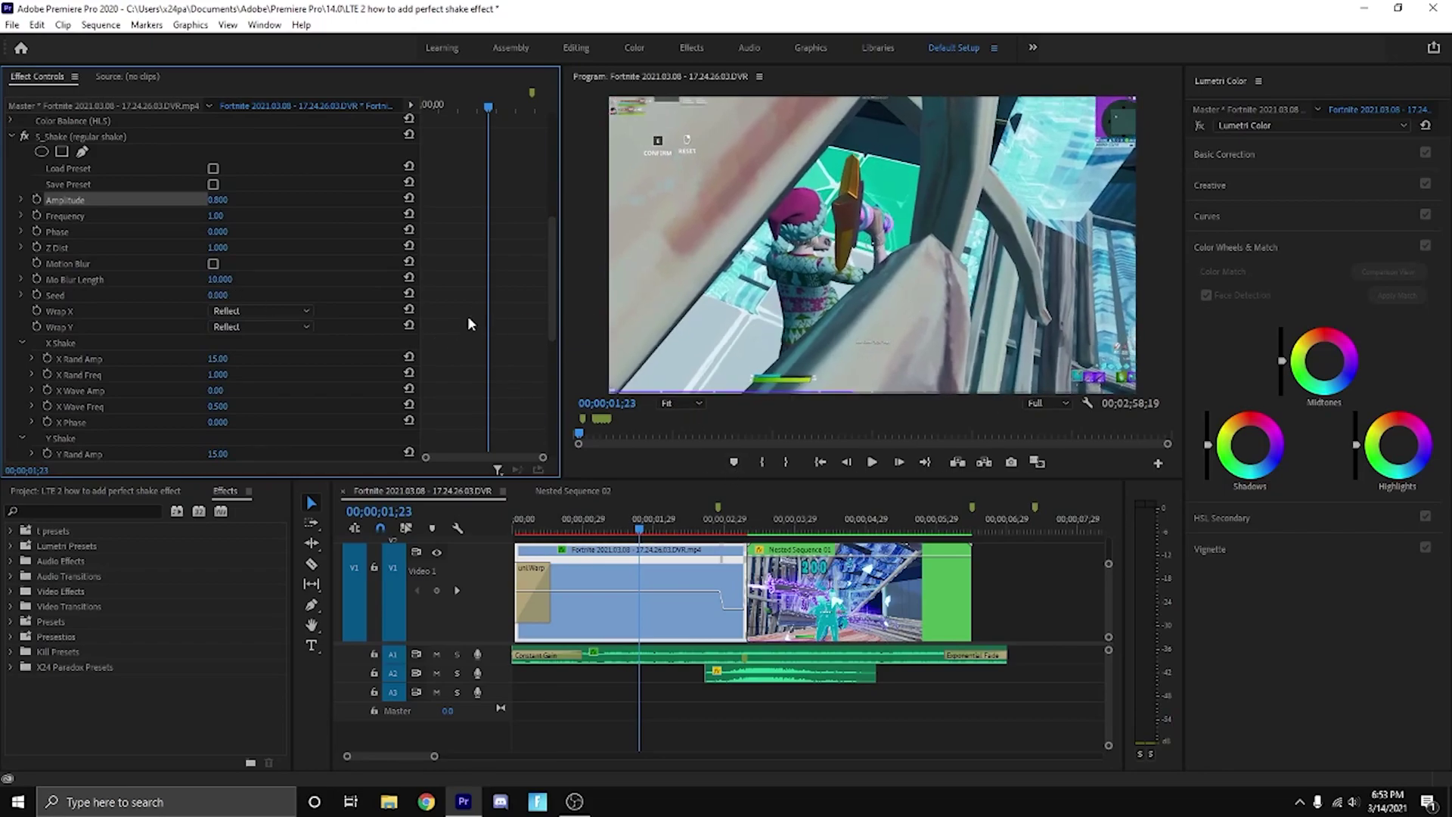
- Examine the Wrap X and Wrap Y options of S_Shake, checking the frame edges between 00;00;01;23 and 00;00;02;06
scroll(202, 299, "down", 1)
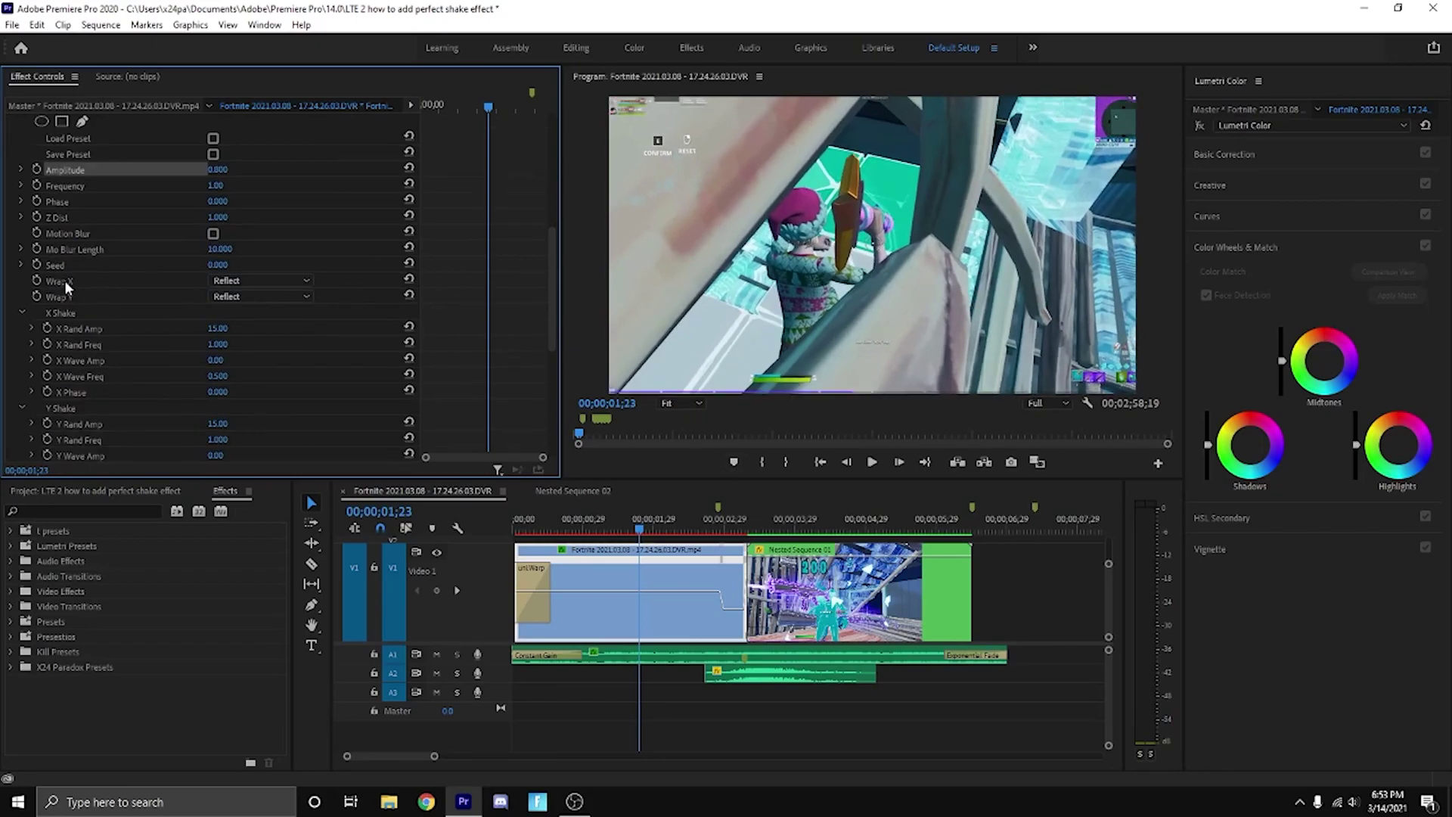
left_click(295, 281)
left_click(443, 218)
left_click_drag(610, 524, 670, 533)
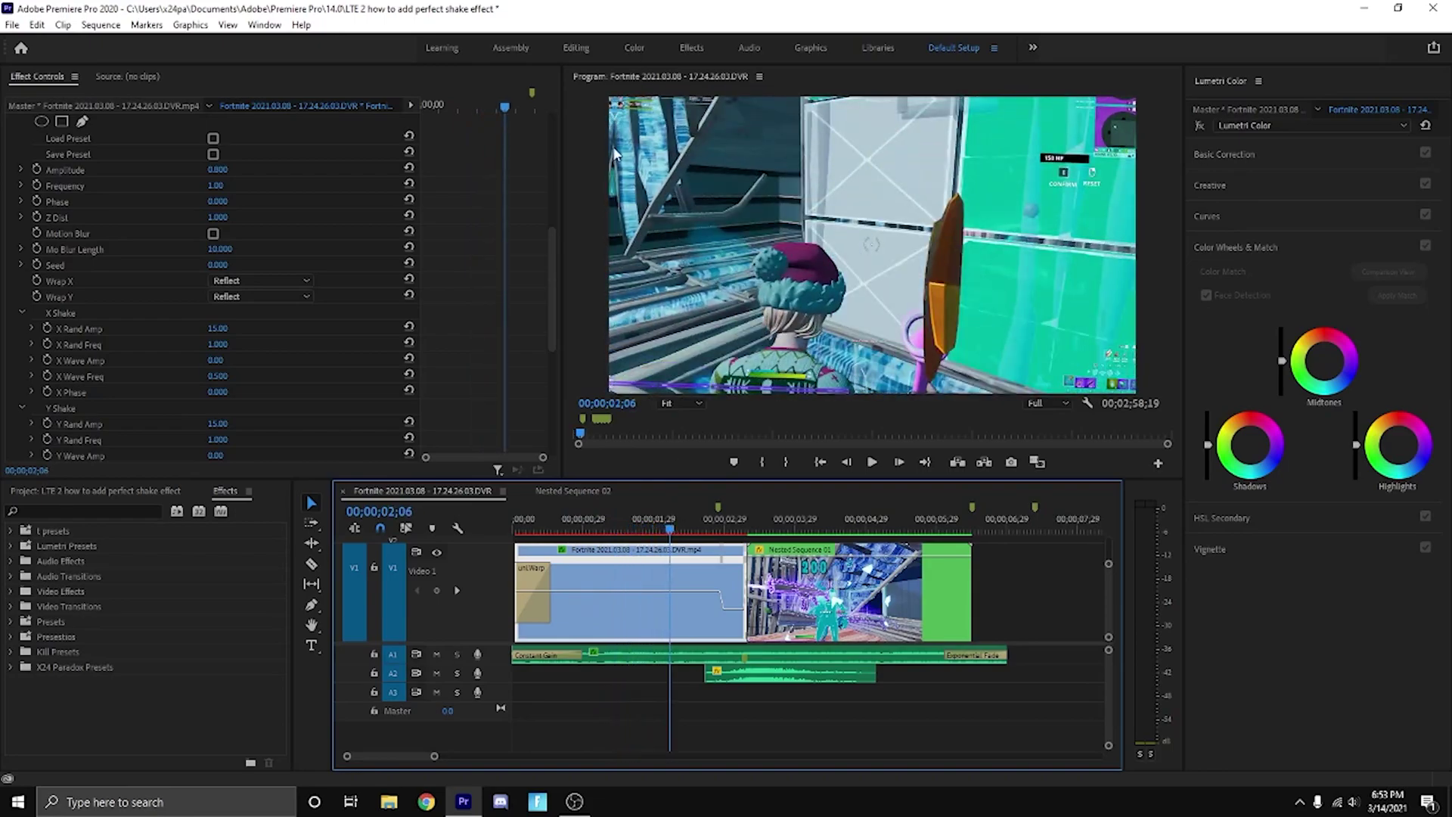
left_click_drag(656, 521, 637, 522)
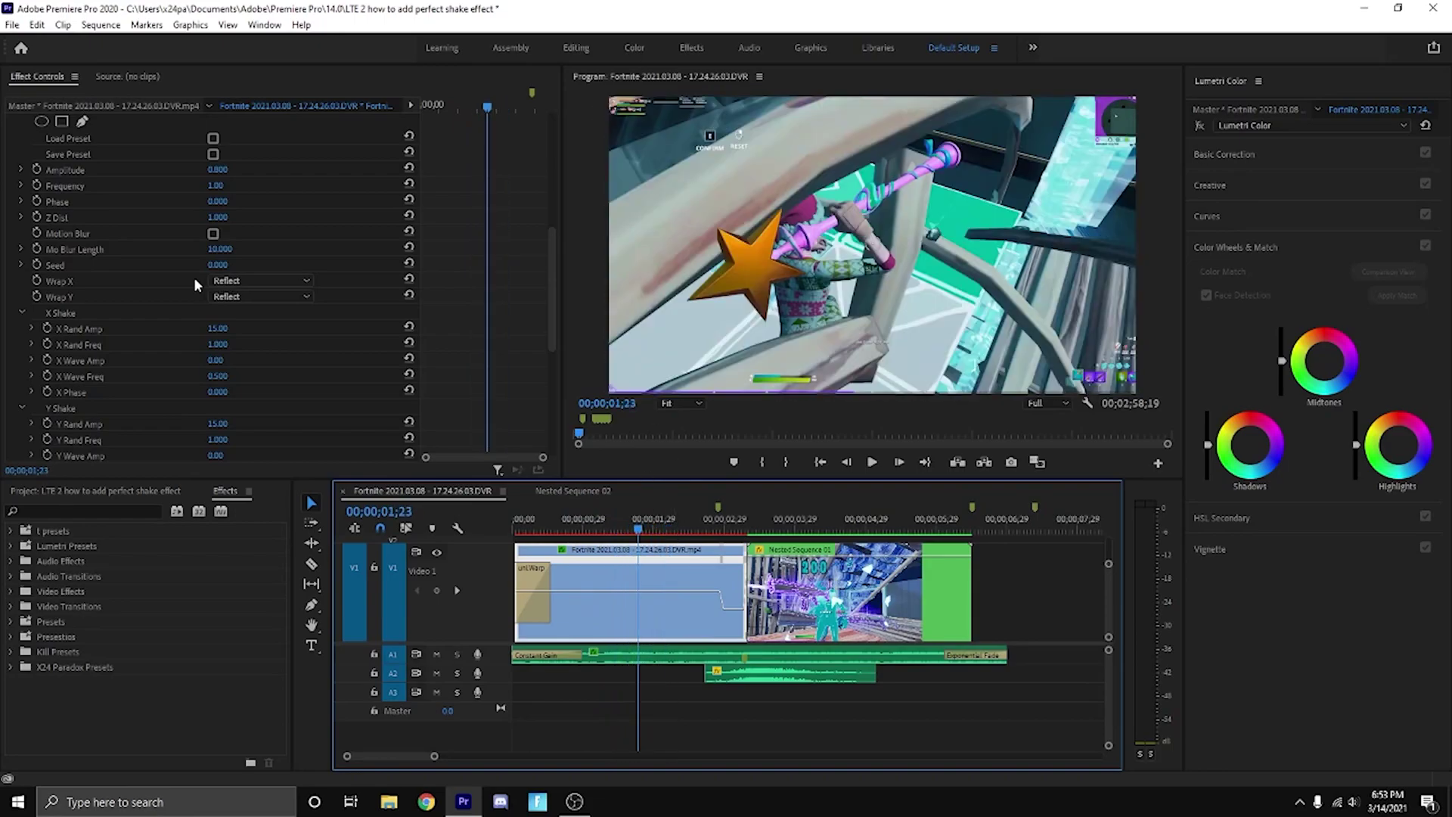
left_click(194, 280)
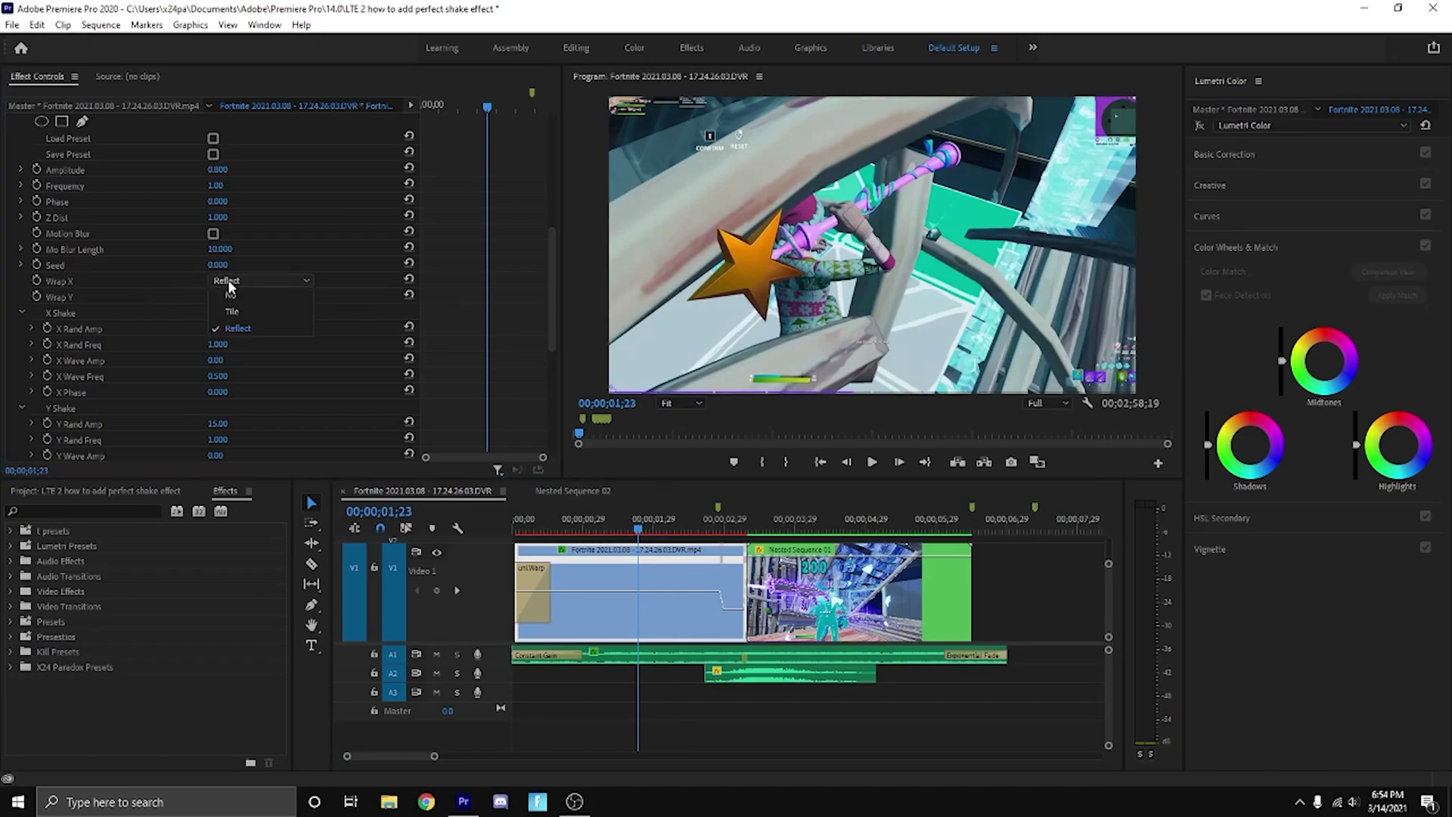
left_click(258, 280)
left_click(137, 296)
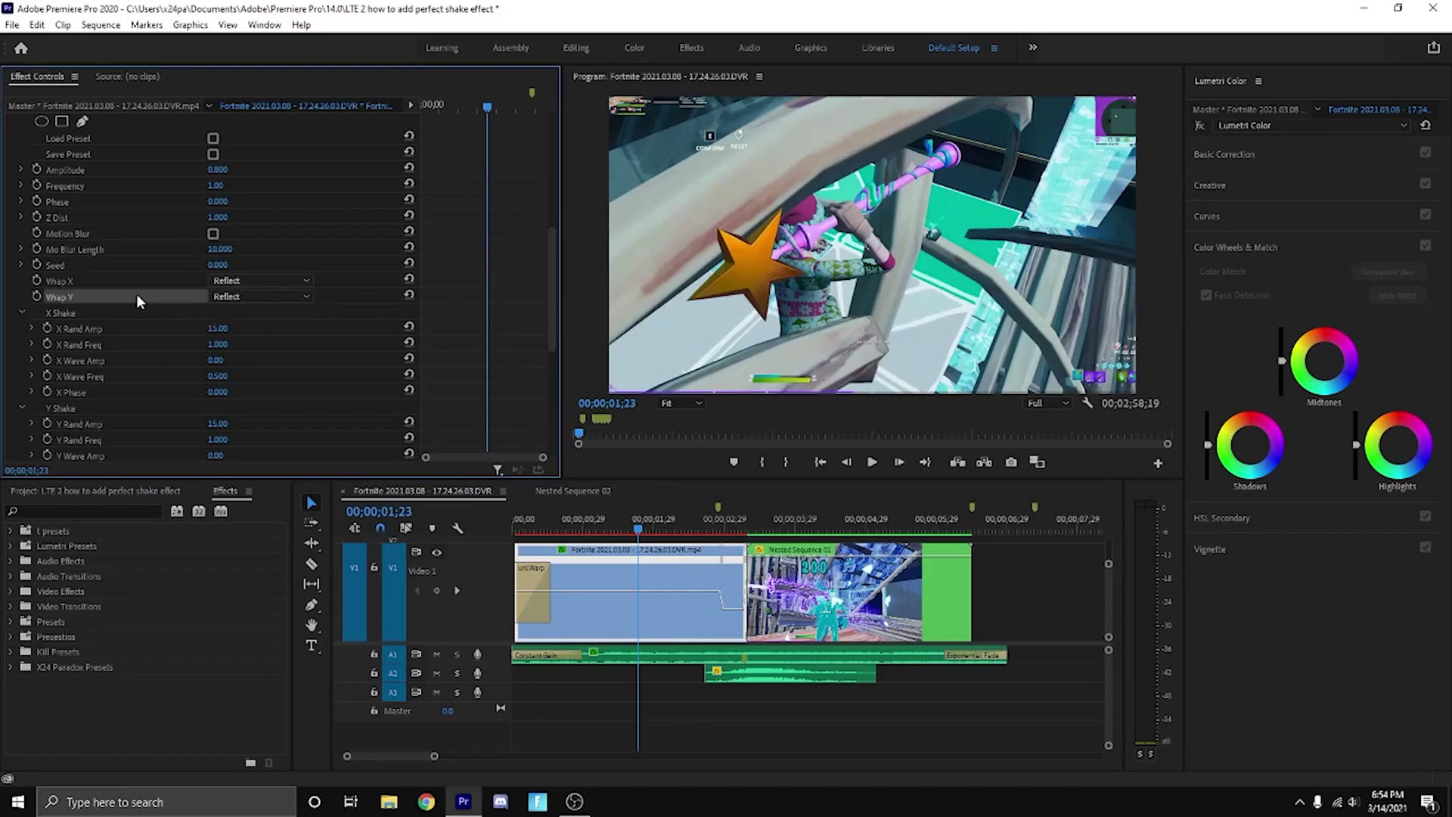
left_click(15, 301)
- Examine the X, Y, Z and Tilt Shake parameters of the regular shake effect
left_click(90, 329)
scroll(90, 330, "down", 1)
scroll(75, 289, "down", 2)
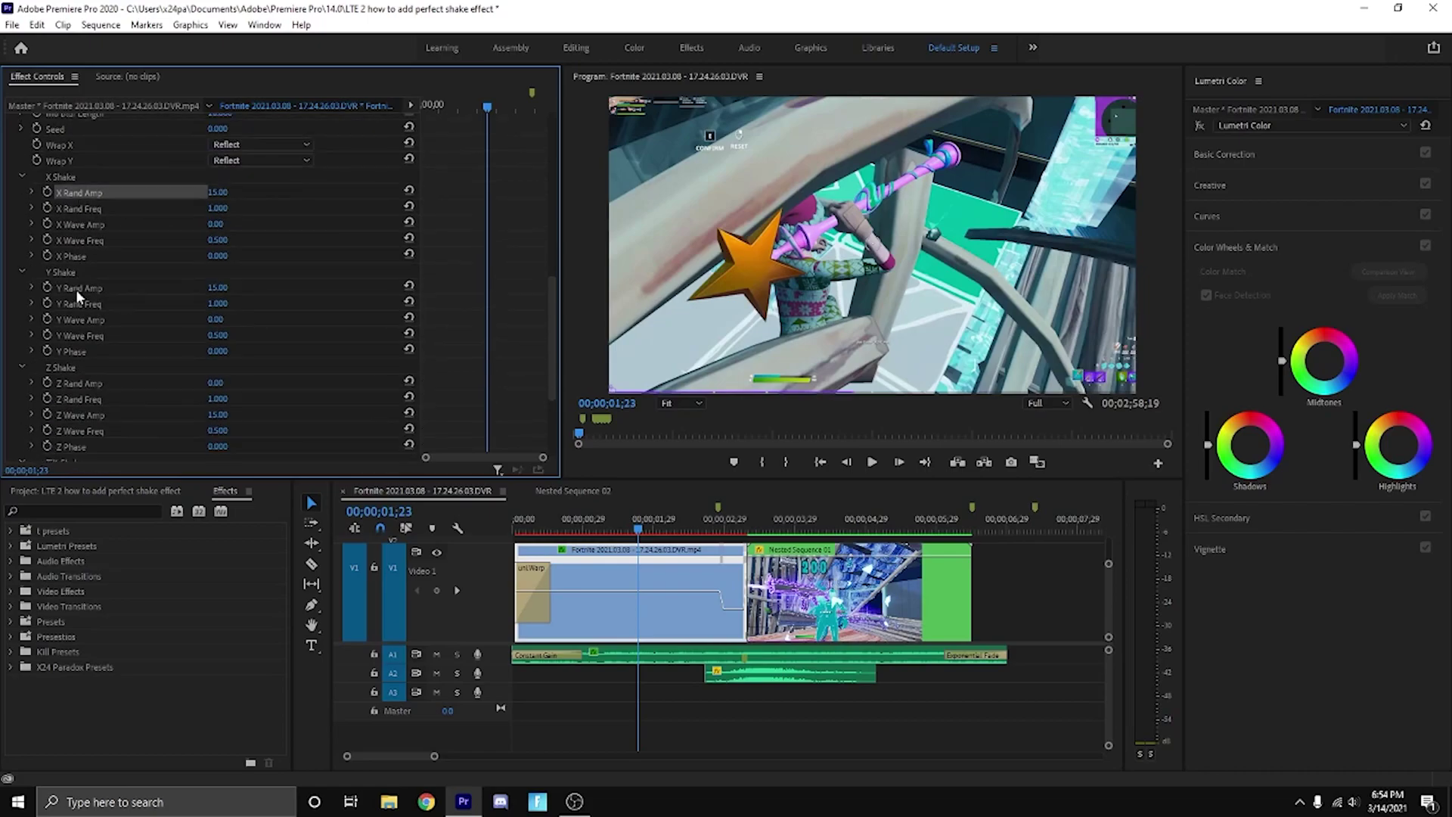
scroll(112, 302, "up", 1)
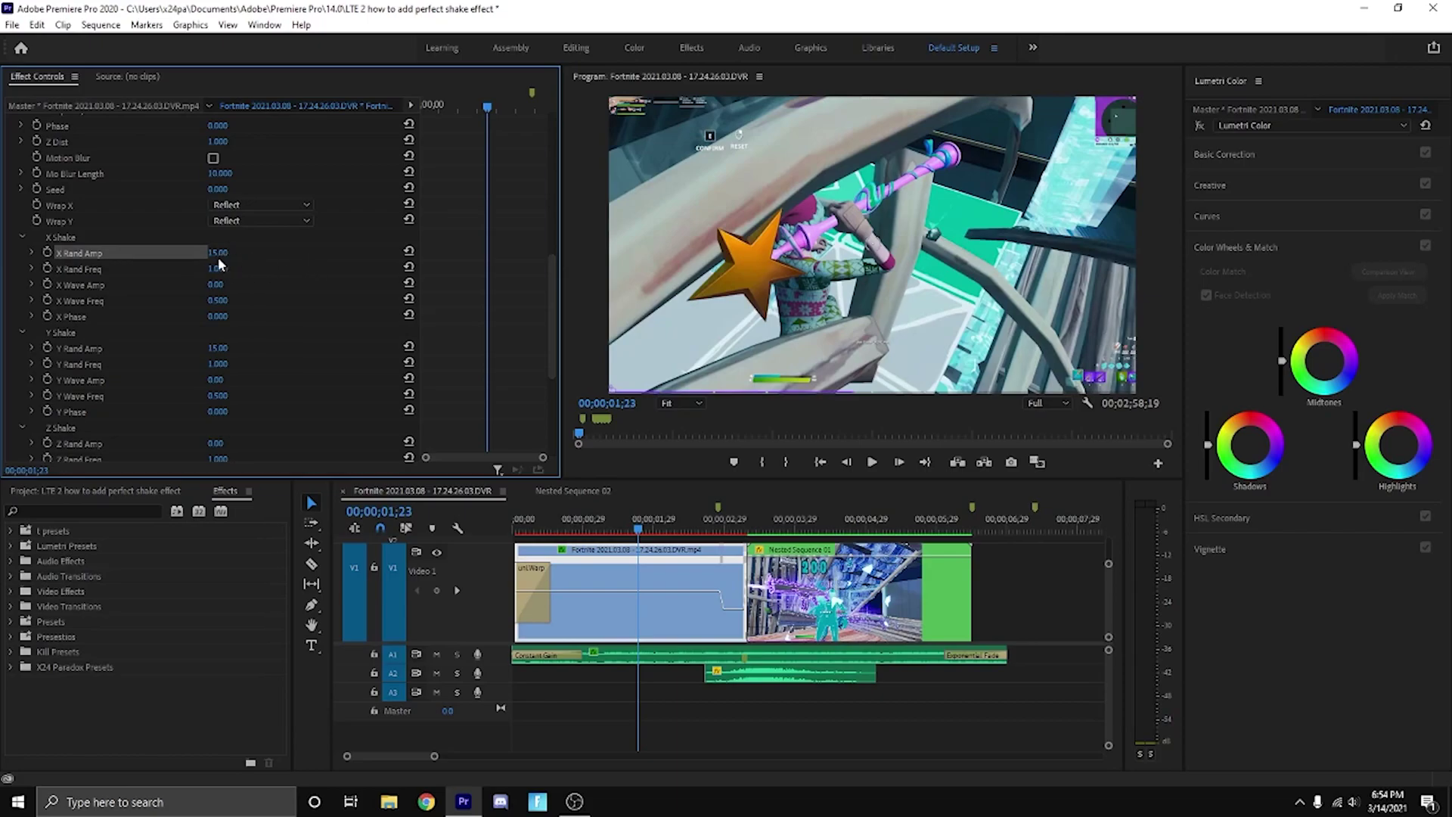
scroll(333, 280, "down", 2)
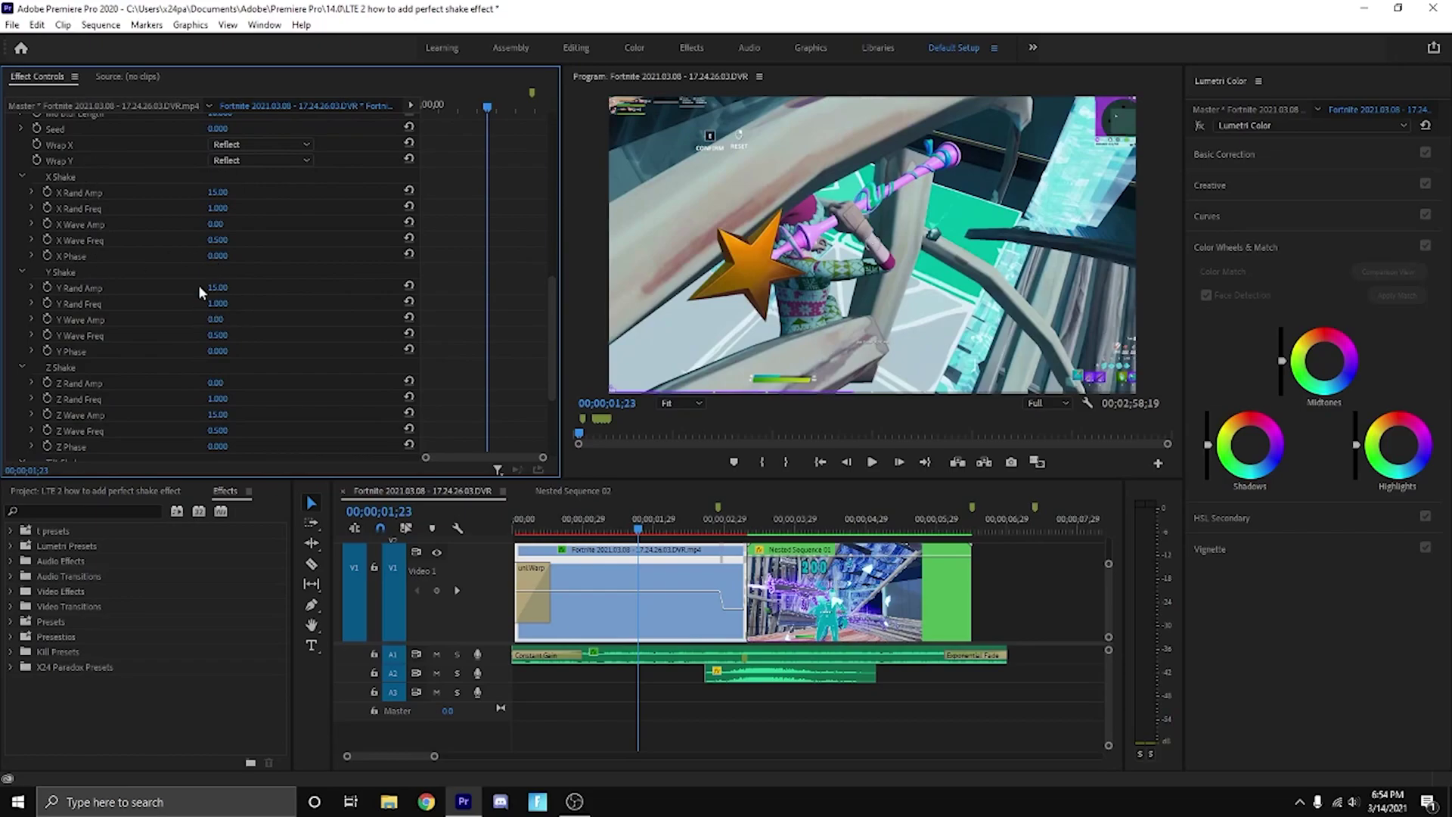
scroll(166, 295, "down", 3)
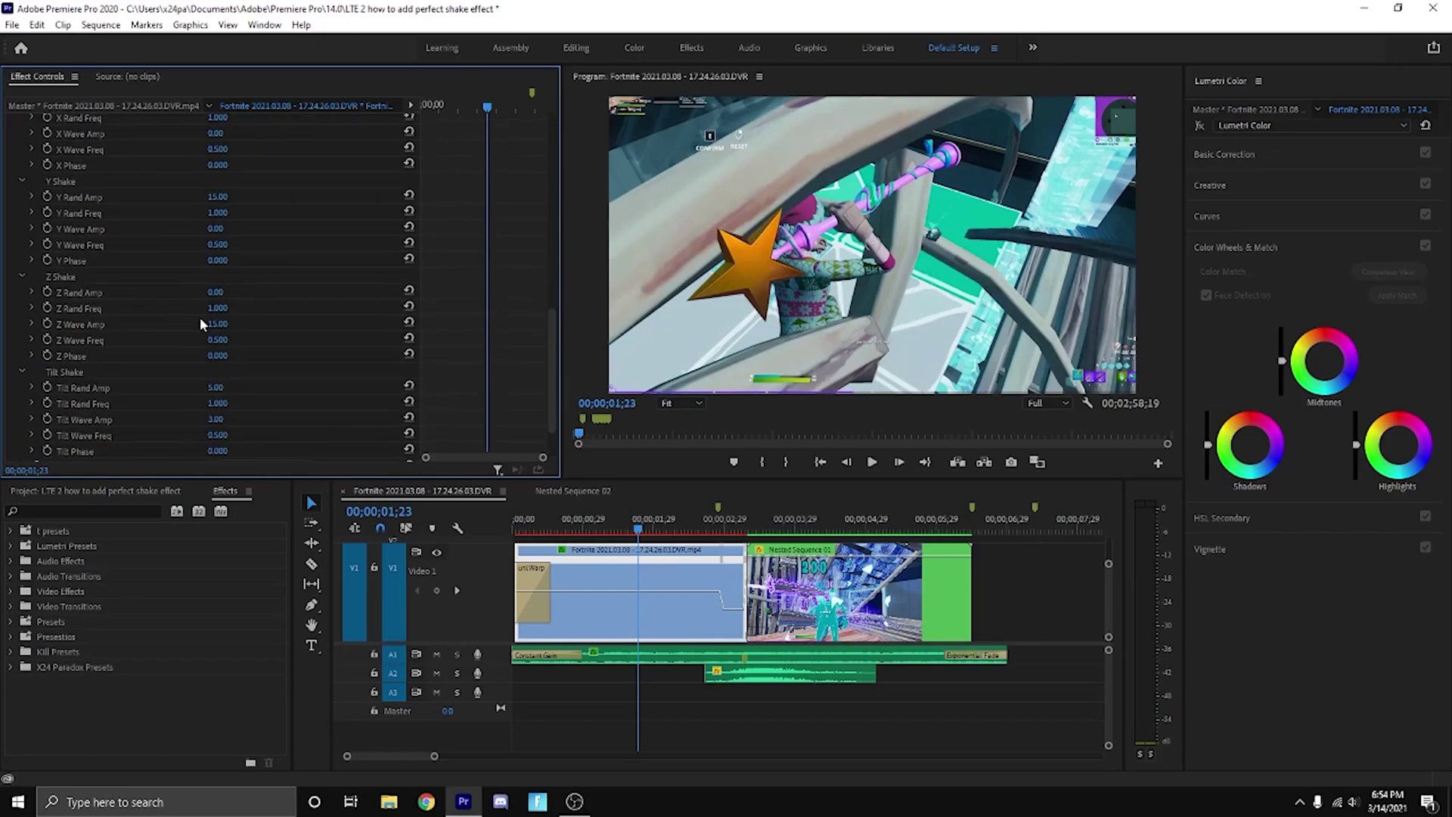
scroll(85, 238, "up", 4)
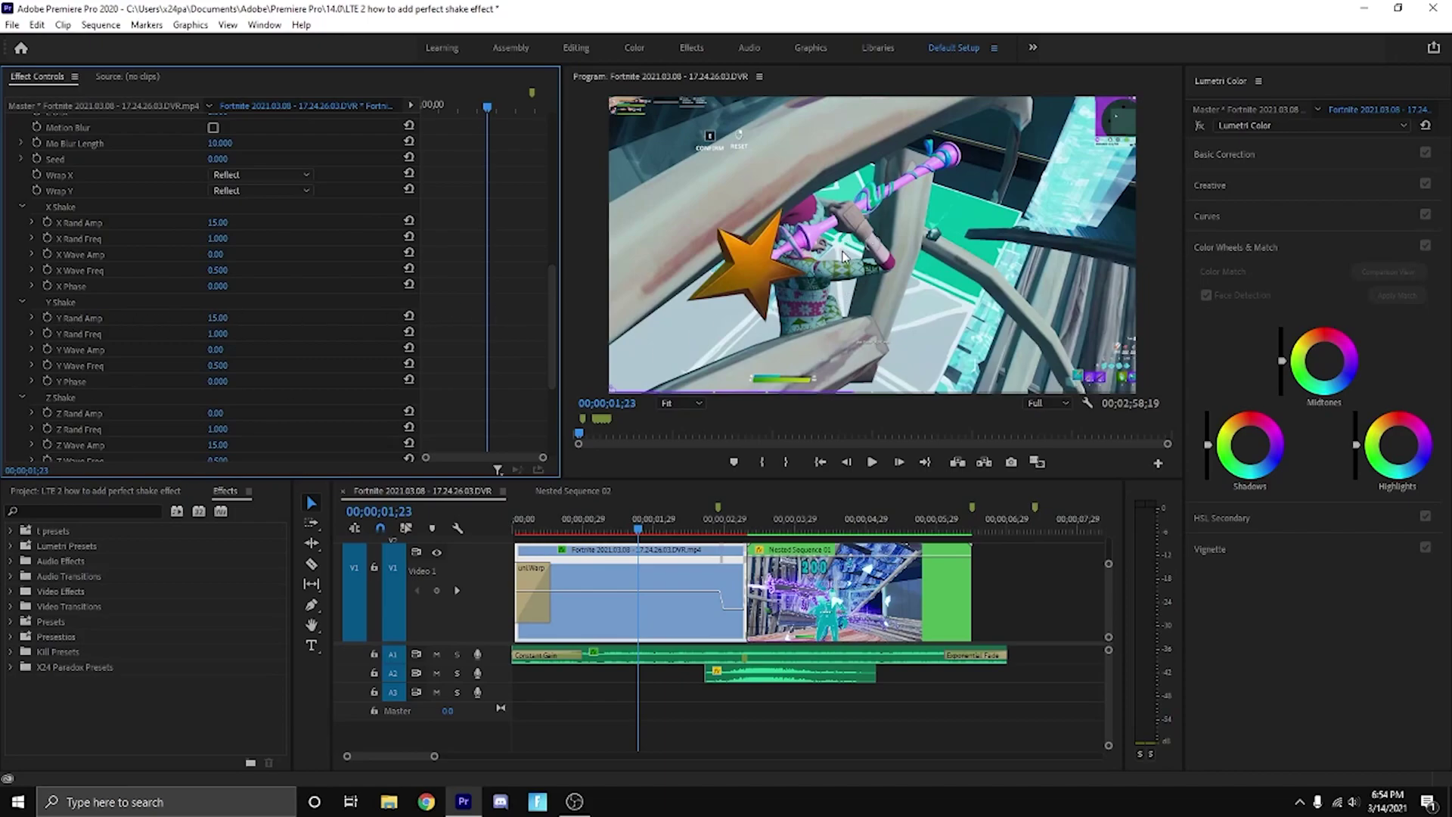
scroll(359, 301, "down", 5)
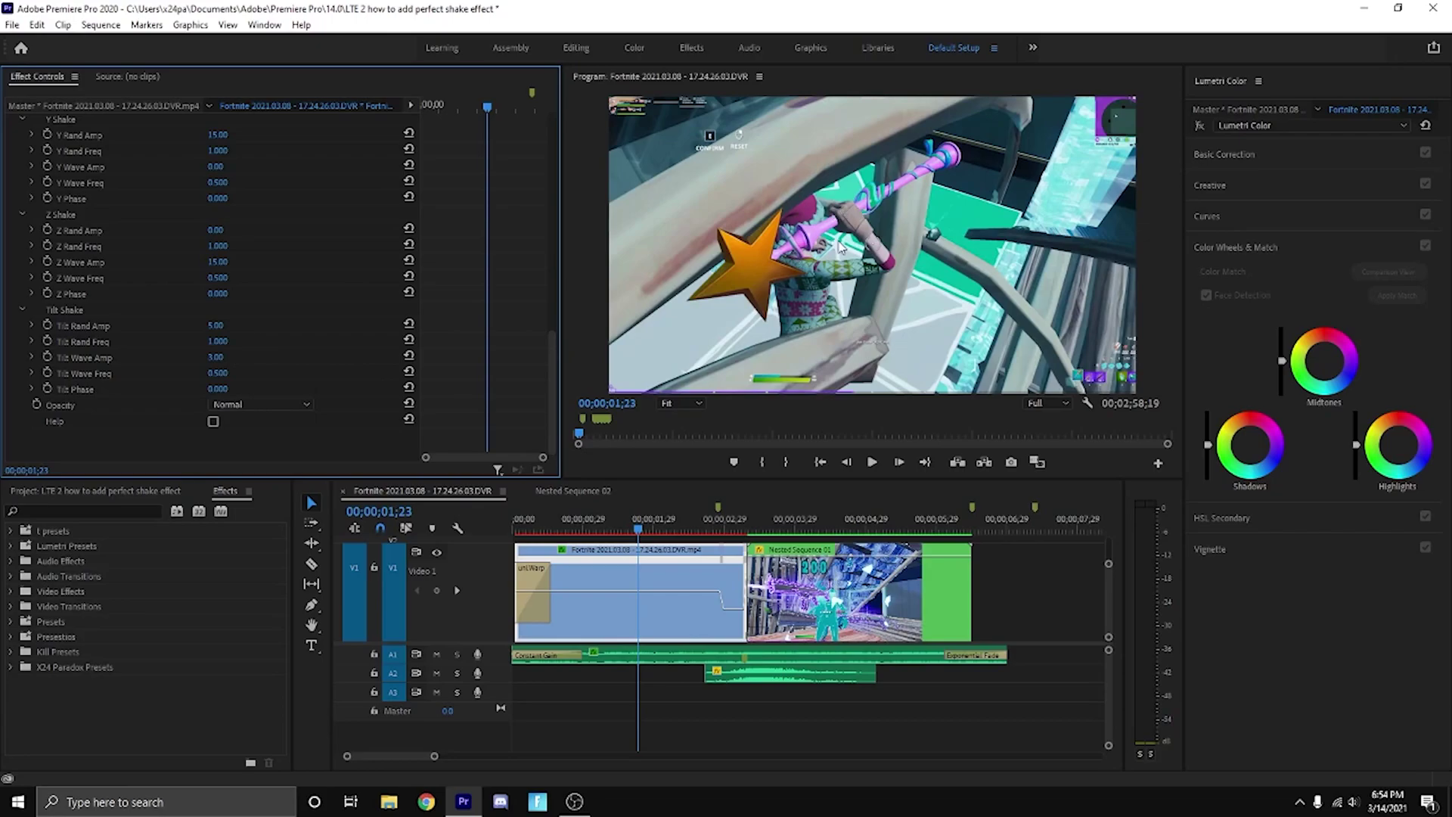
- Scrub the first clip around 00;00;01;23 and compare its motion with the Rand and Wave settings of each shake axis
left_click_drag(600, 521, 639, 525)
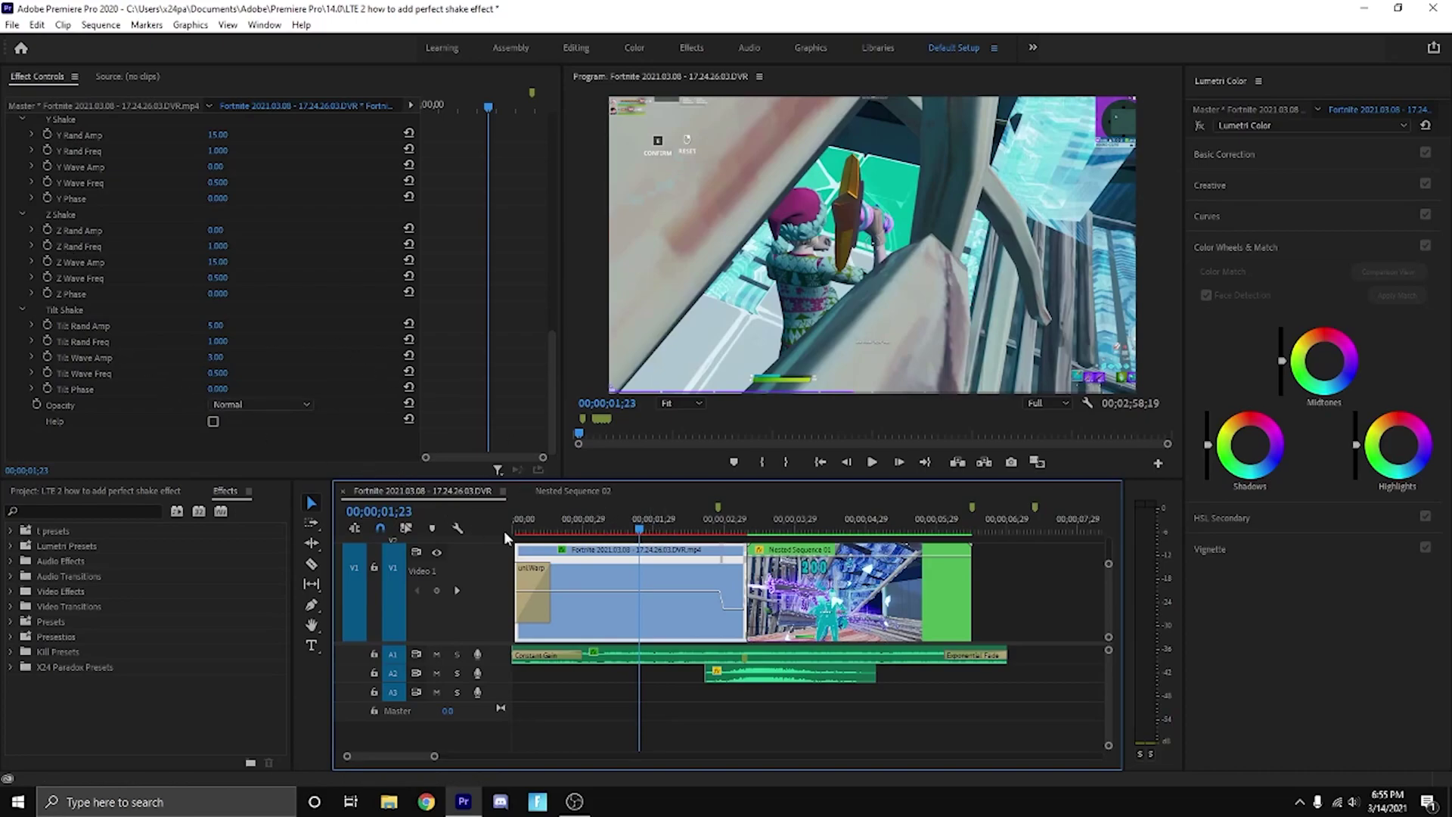
scroll(160, 285, "up", 3)
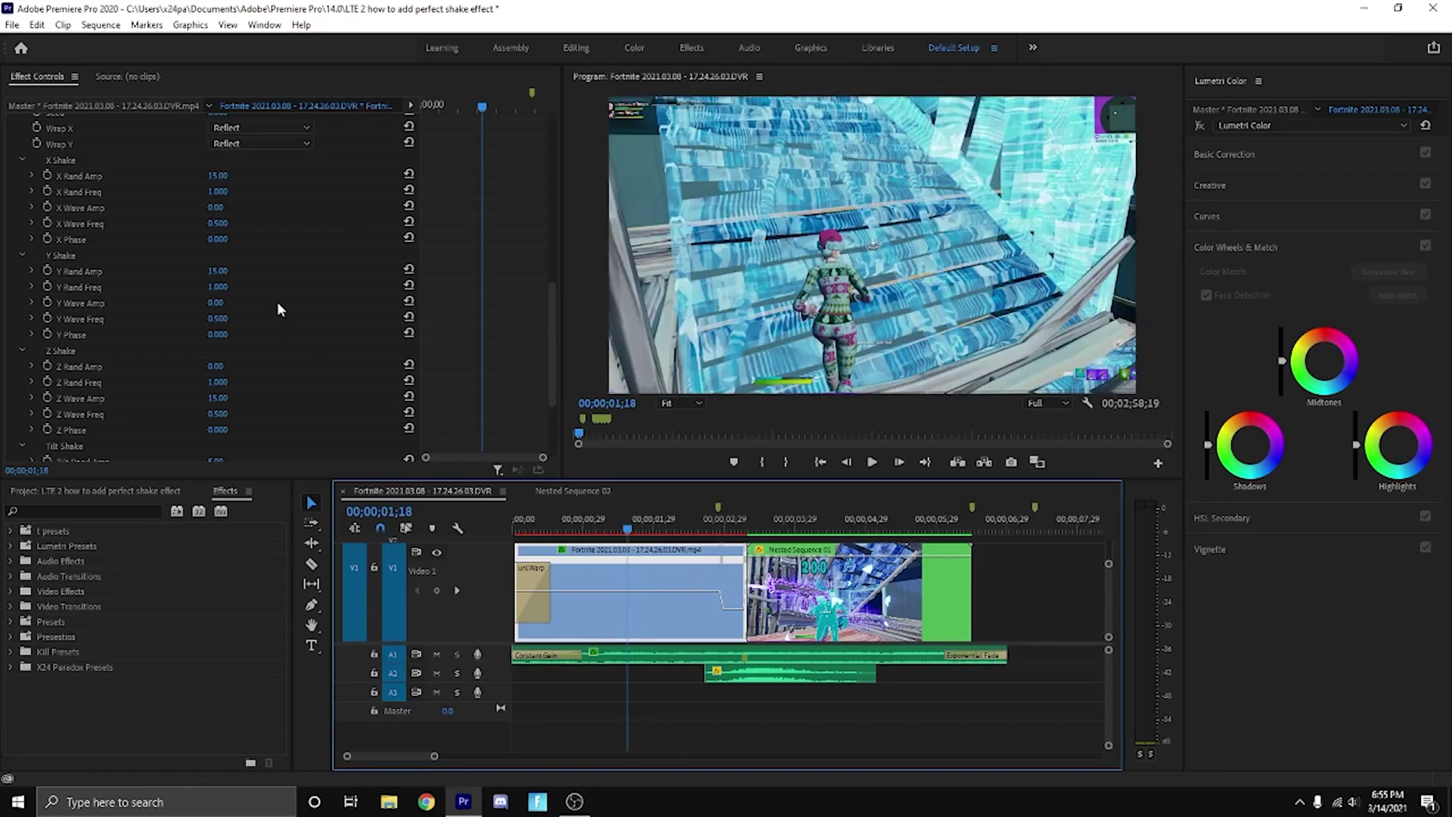
scroll(299, 307, "down", 1)
scroll(285, 322, "up", 4)
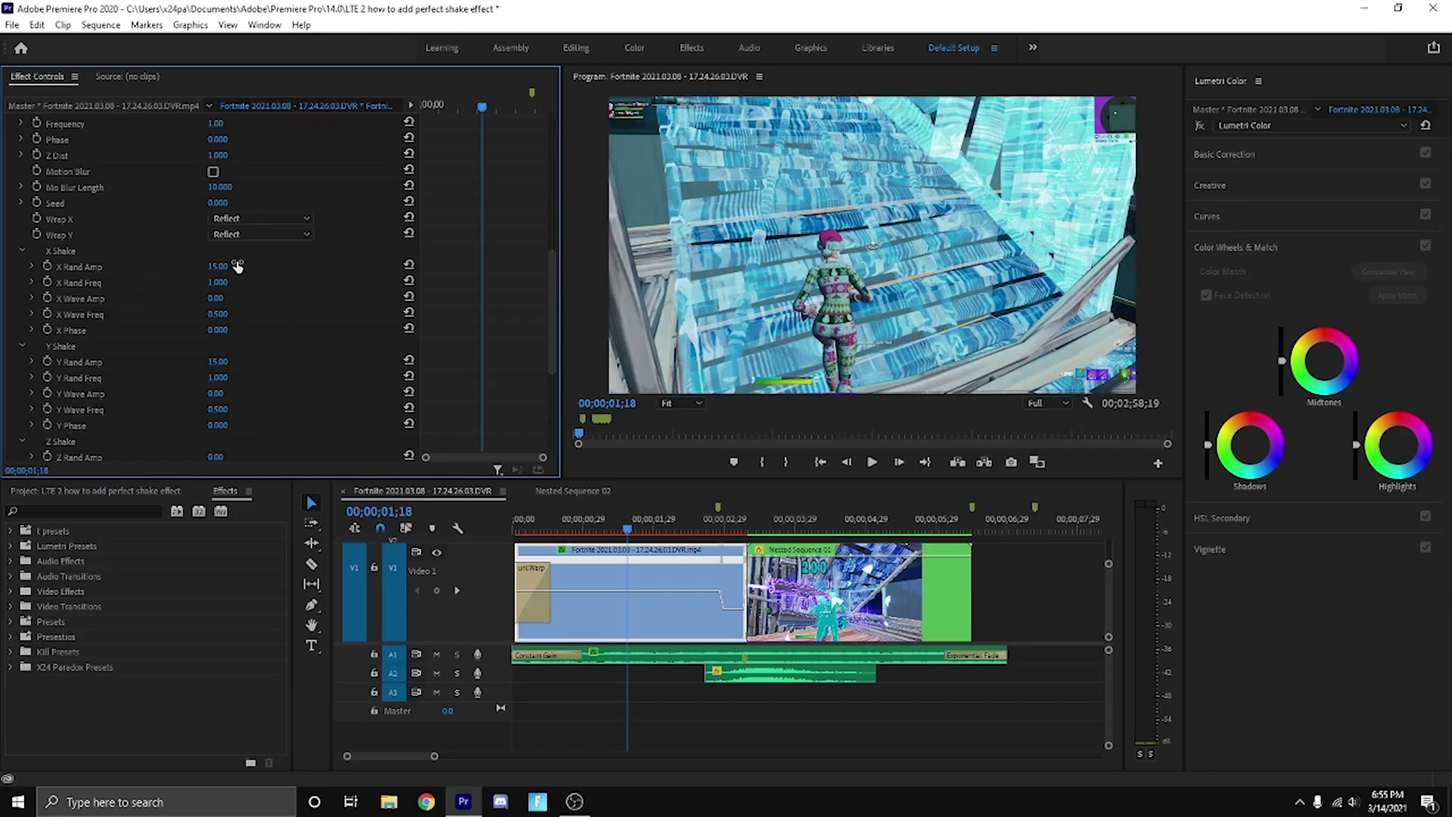
scroll(326, 284, "down", 1)
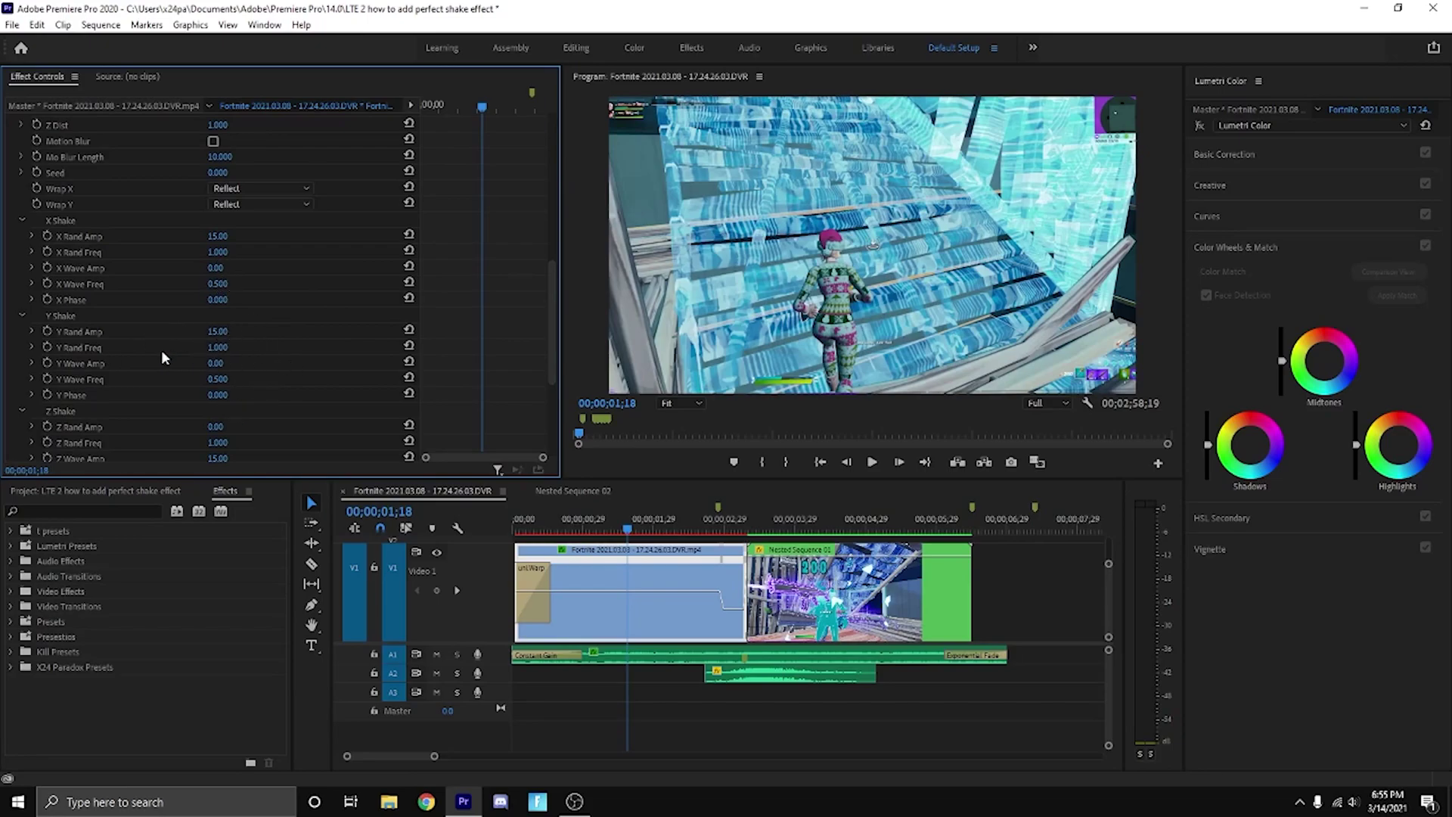
scroll(161, 358, "down", 4)
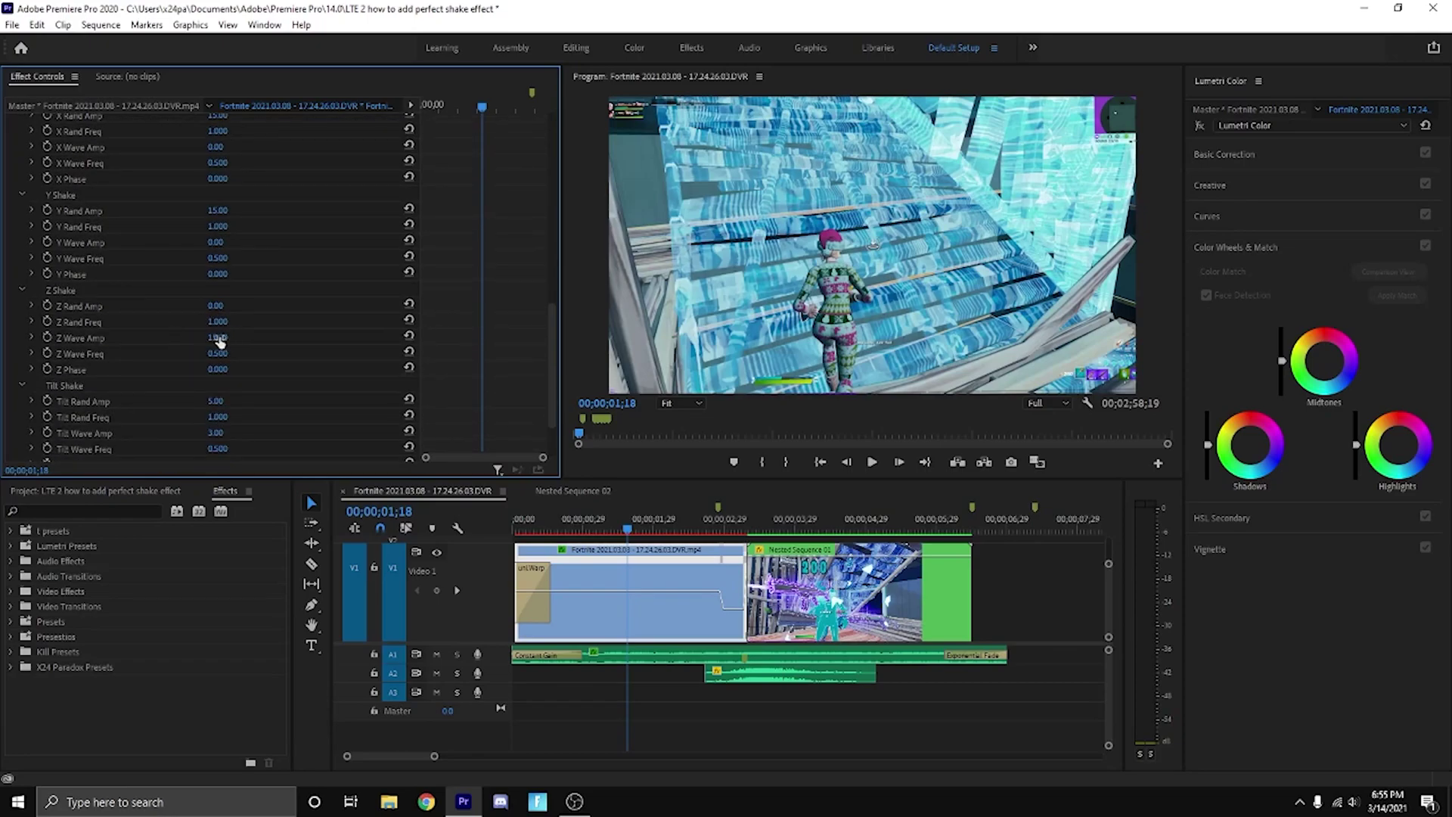
scroll(166, 342, "down", 2)
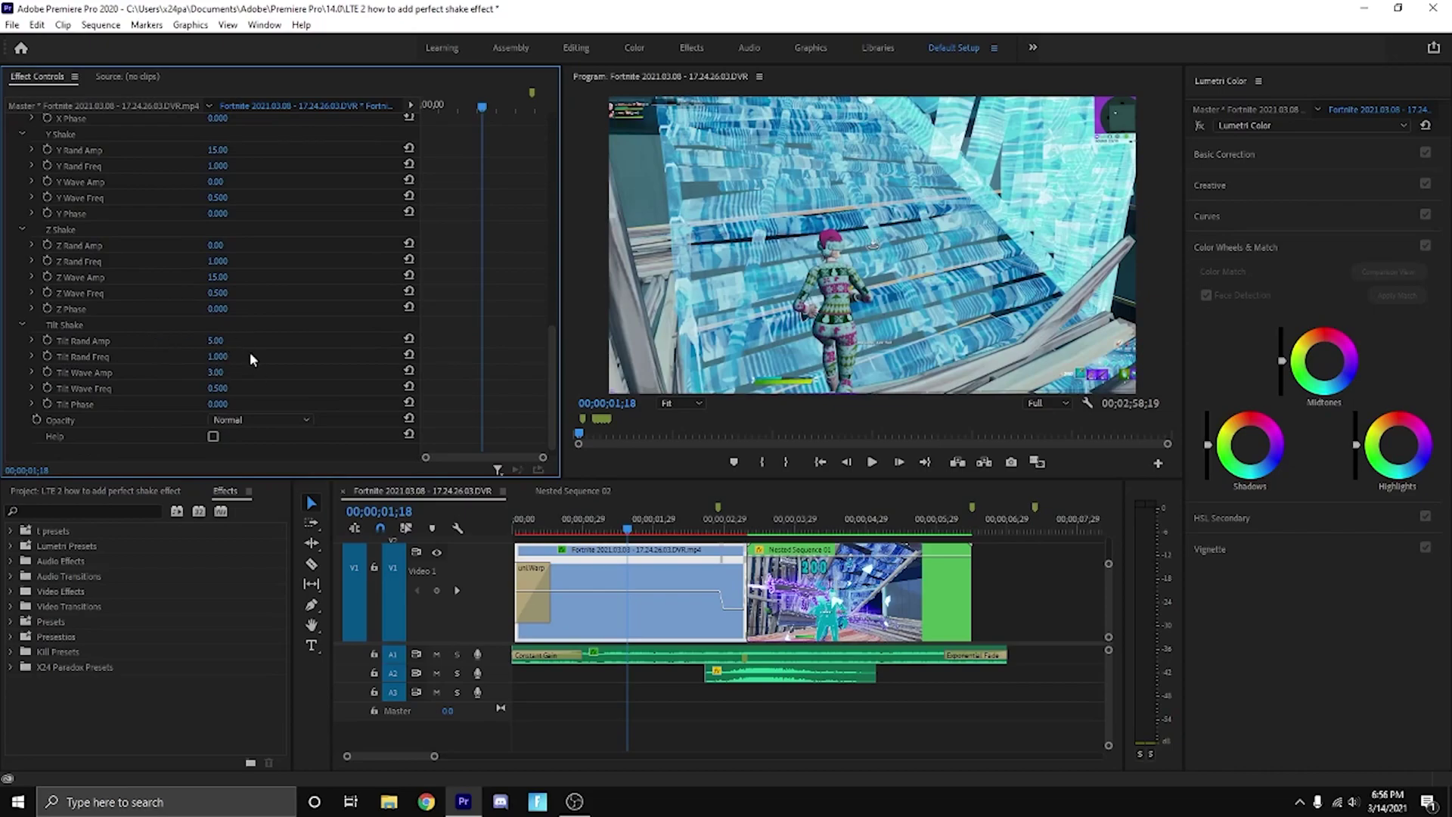
- Save the project and scrub the first clip from 00;00;01;19 to 00;00;02;00
left_click(623, 512)
left_click_drag(625, 508, 629, 508)
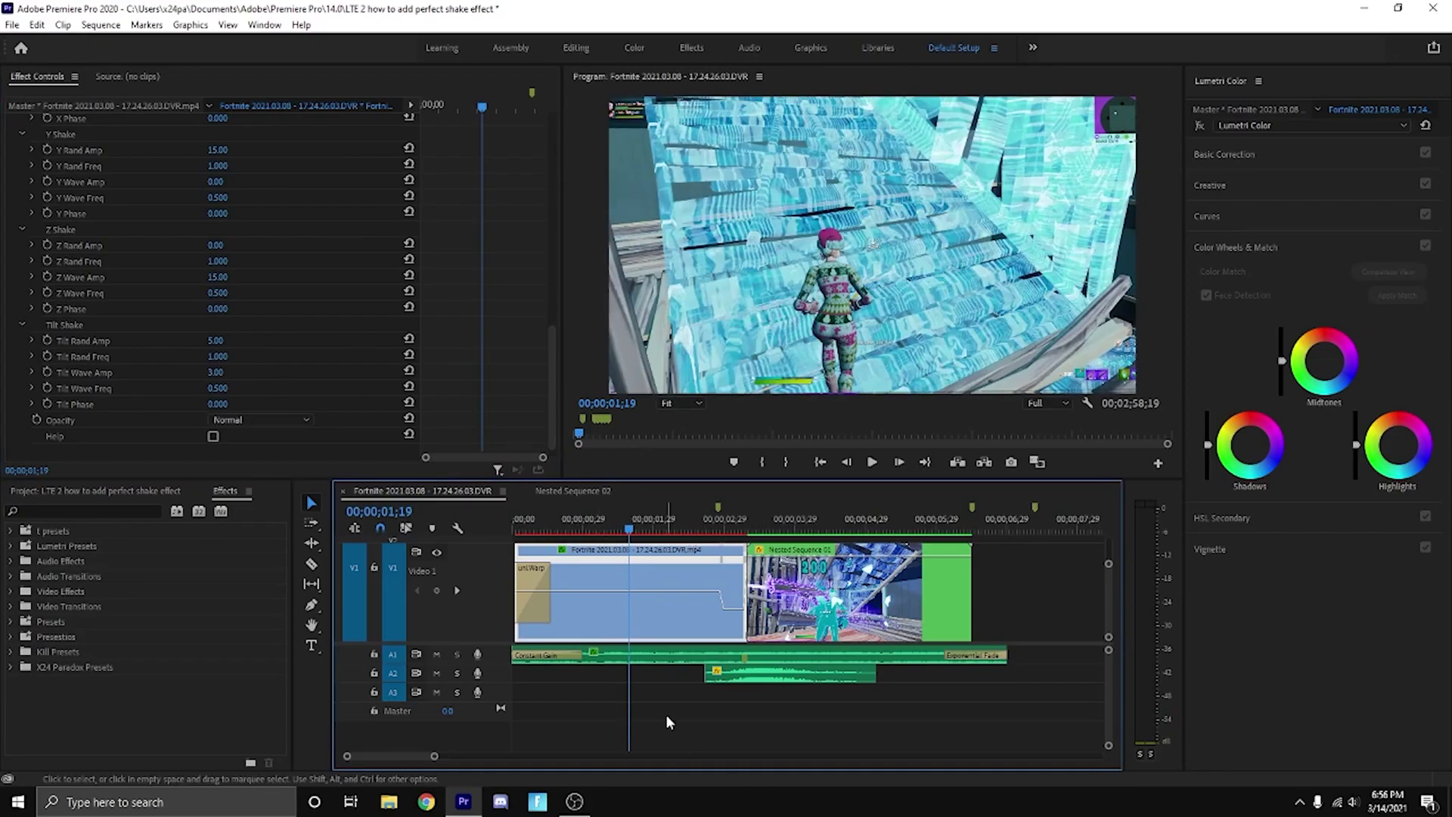
key("ctrl+s")
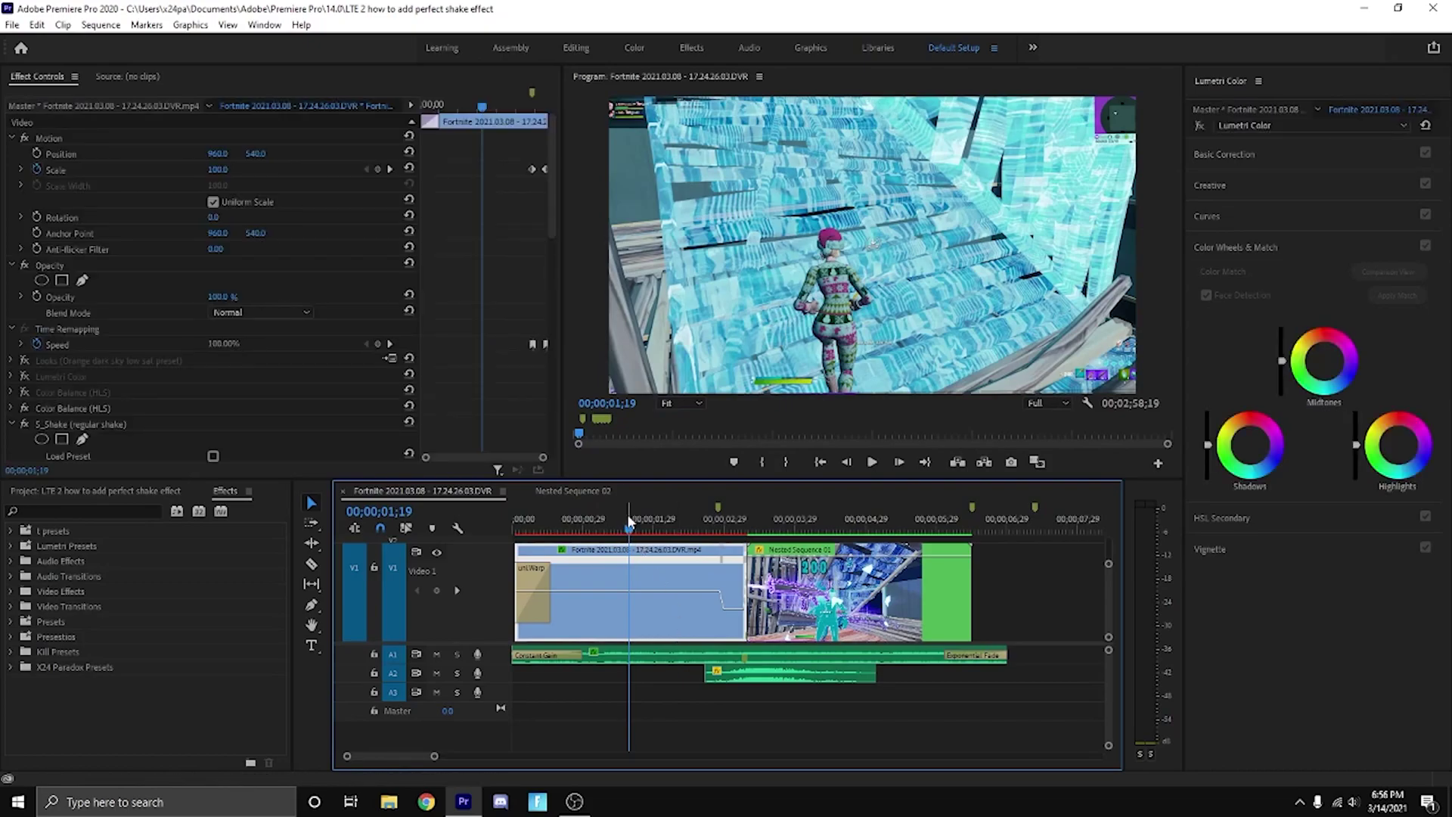
left_click_drag(629, 518, 655, 522)
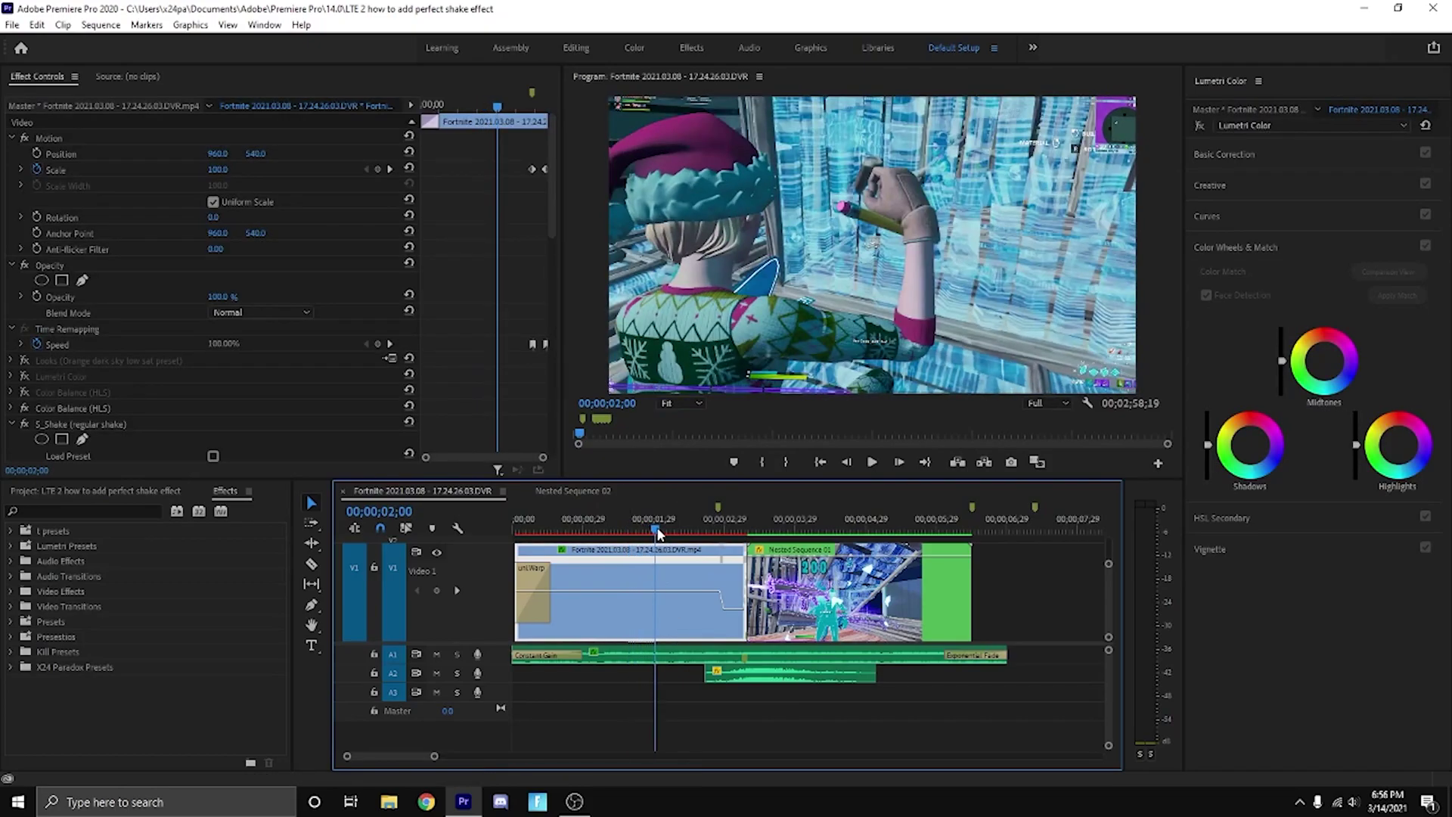
- Spread out Nested Sequence 01's S_Shake Amplitude keyframes, moving the last one to the clip's end and the two middle ones further along
left_click(746, 531)
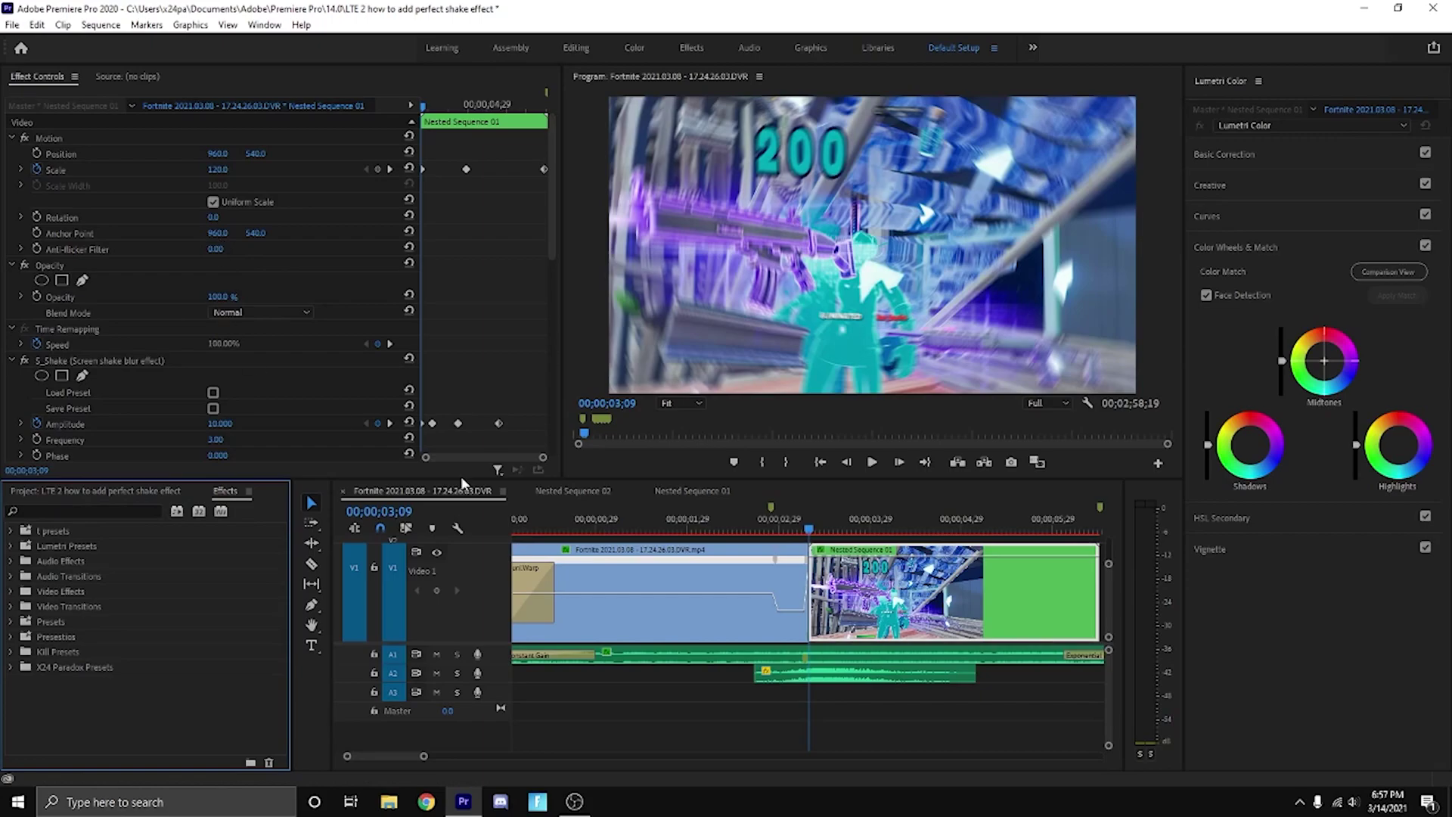
scroll(177, 310, "down", 3)
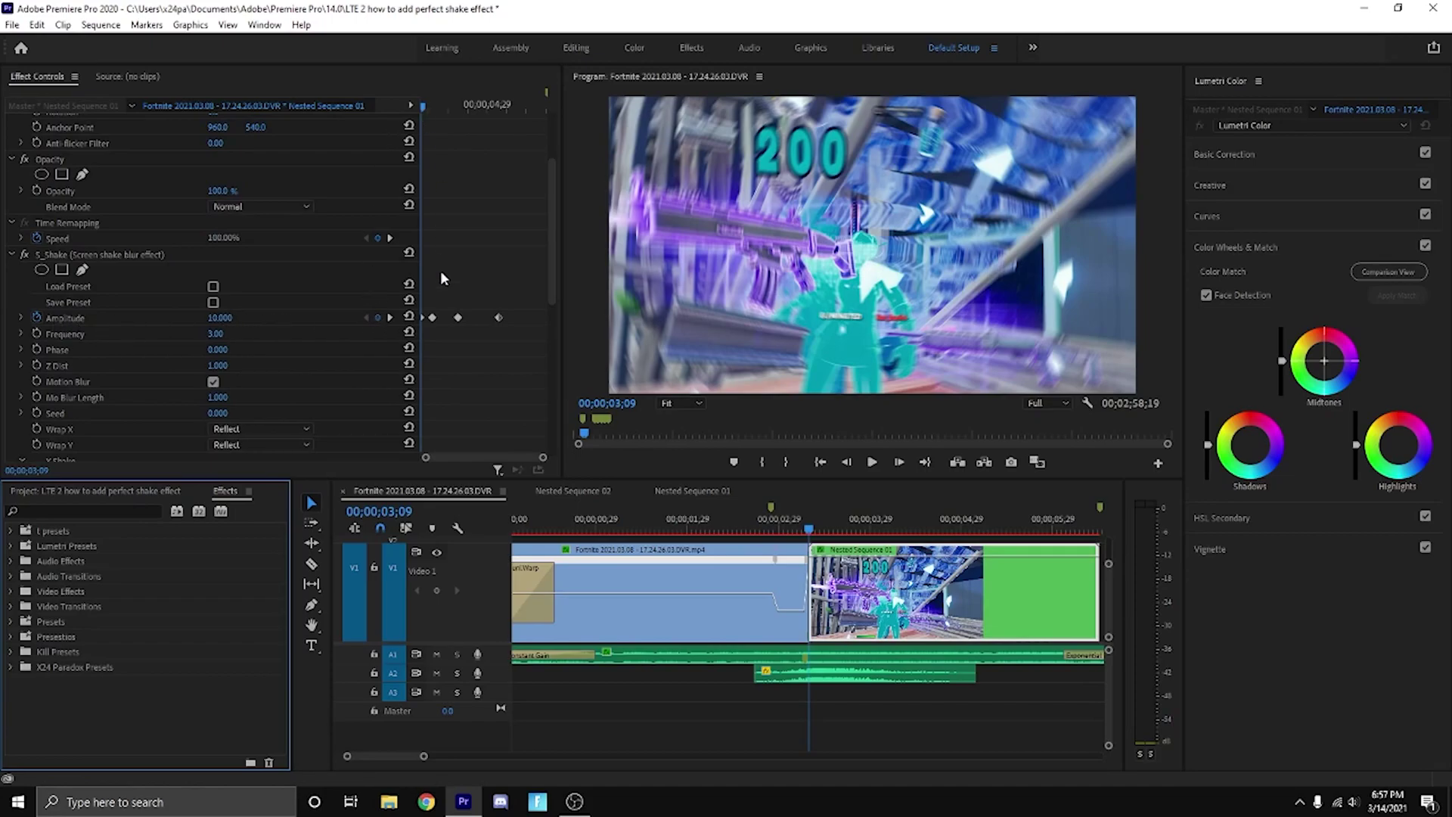
left_click_drag(422, 106, 474, 121)
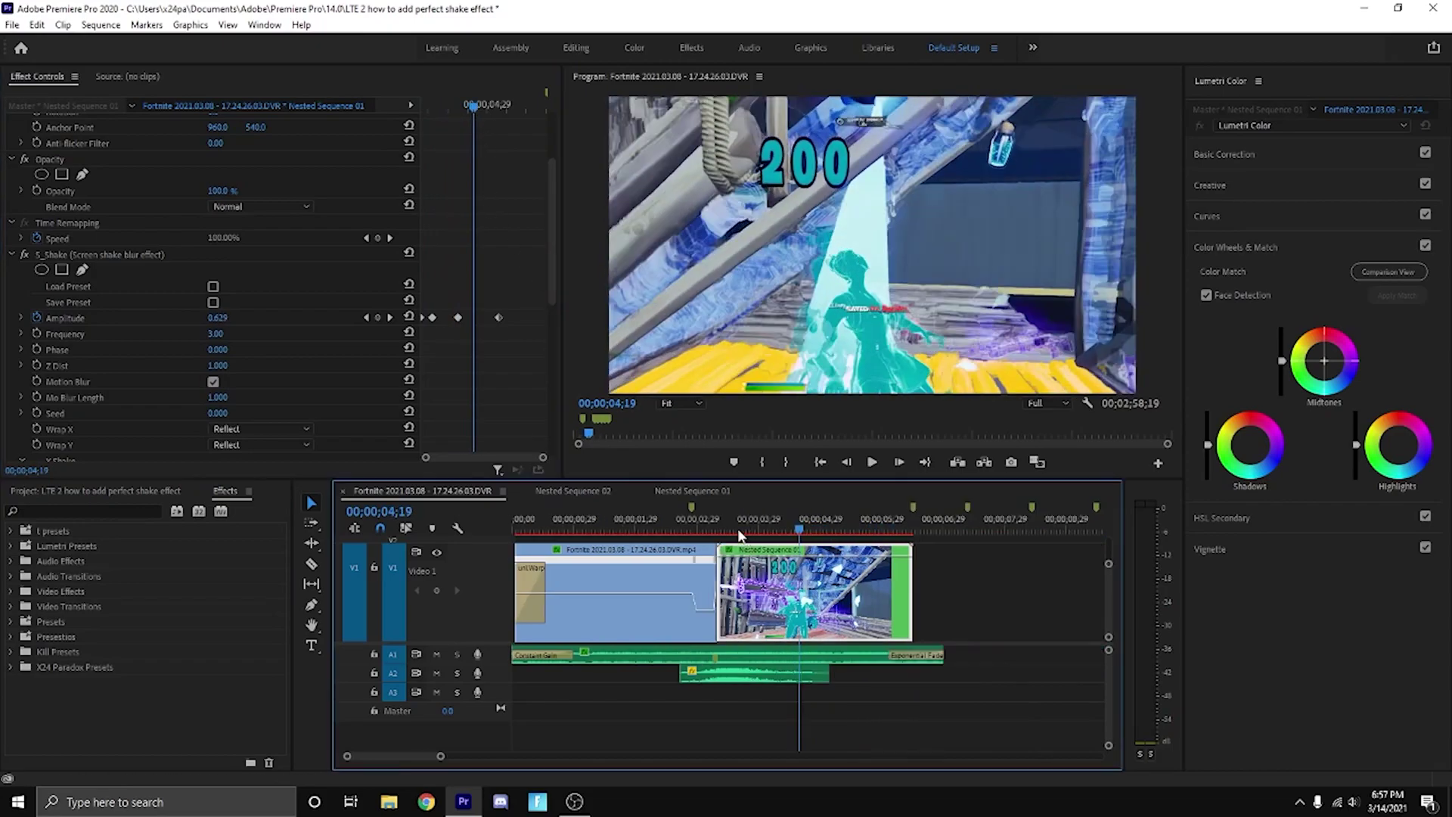
left_click_drag(500, 318, 544, 318)
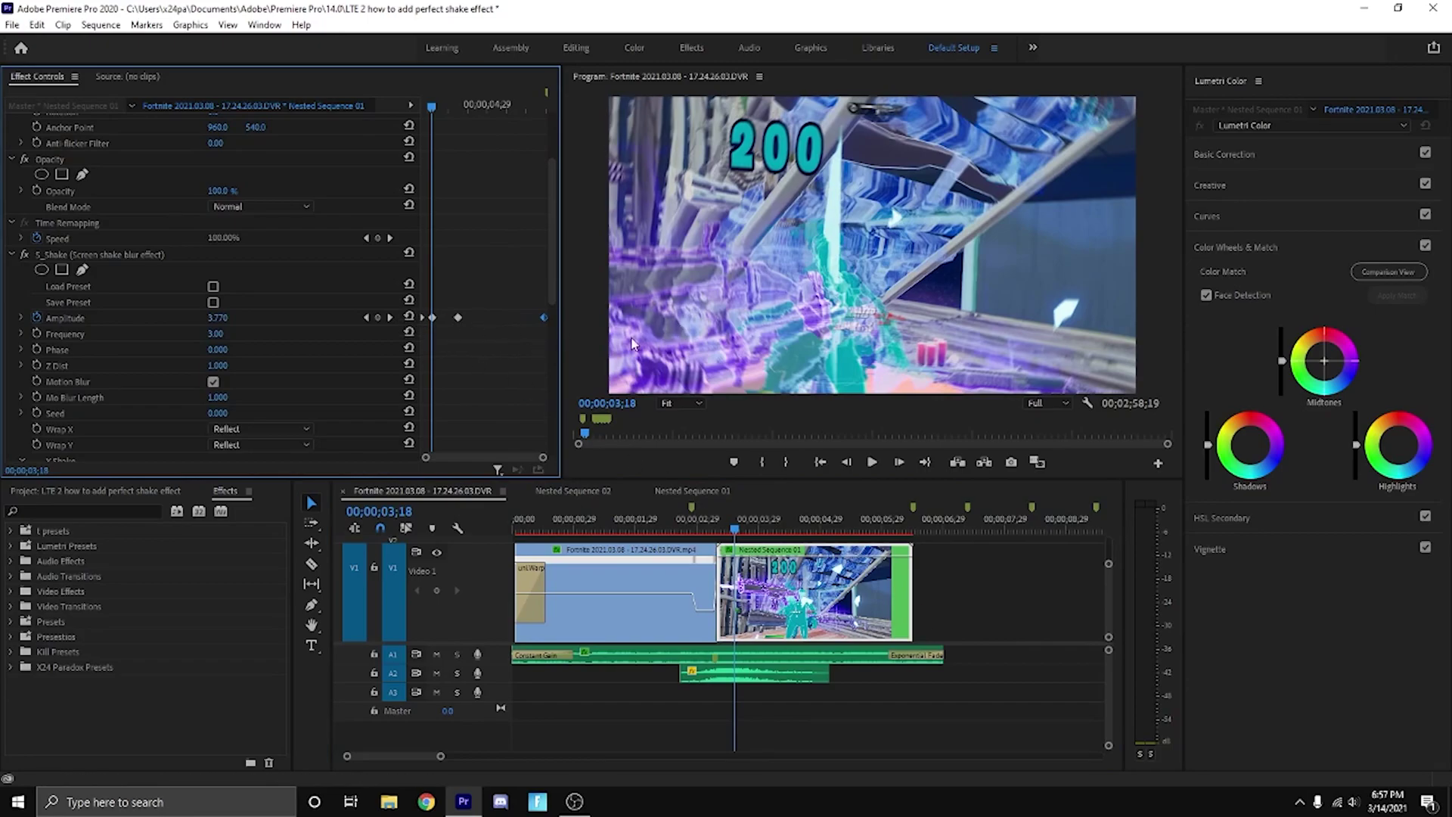
mouse_move(457, 317)
left_mouse_down()
mouse_move(505, 317)
mouse_move(445, 318)
left_mouse_up()
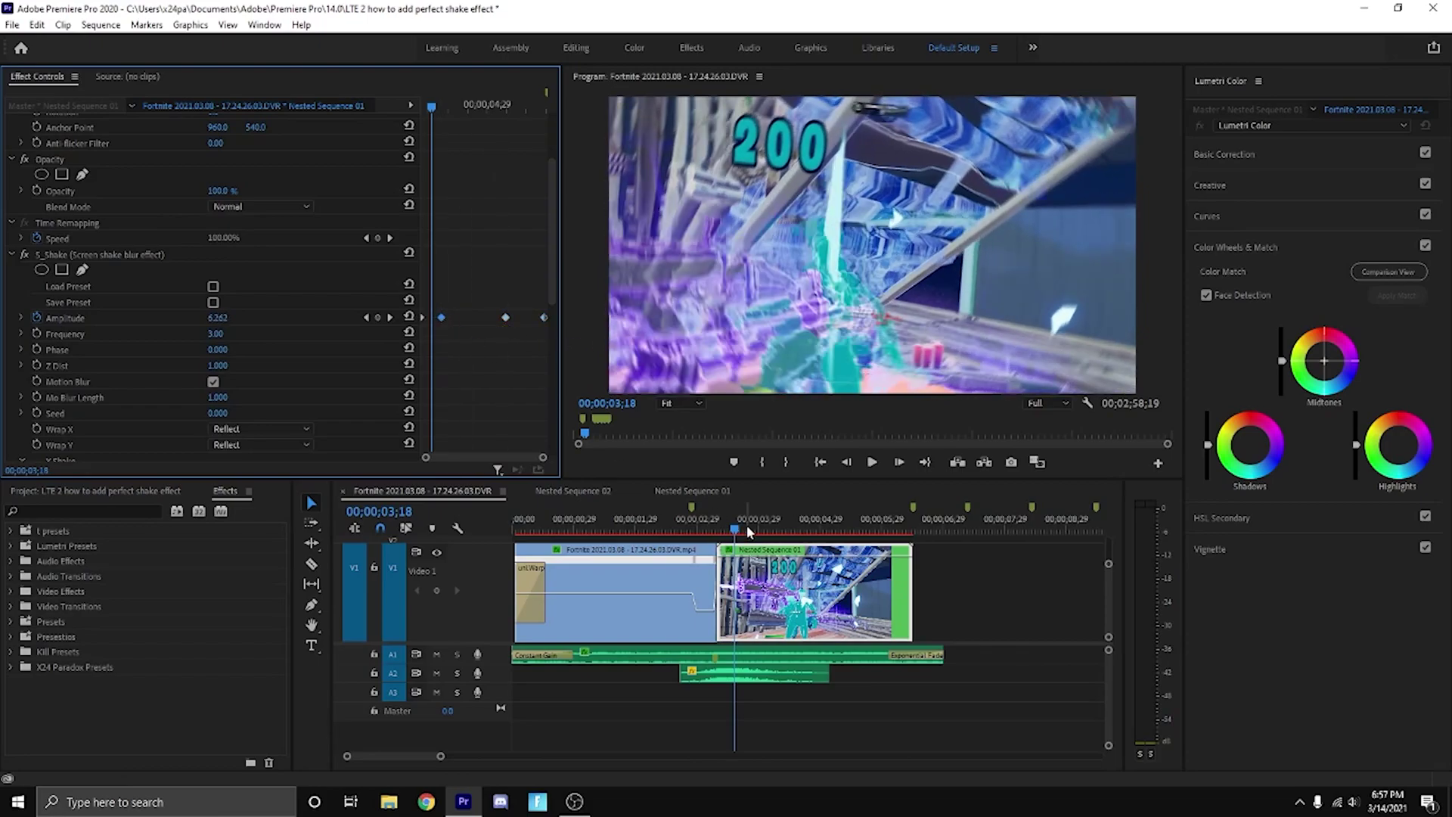
- Play back the shake from the start of Nested Sequence 01 and save the project
left_click(719, 530)
key("space")
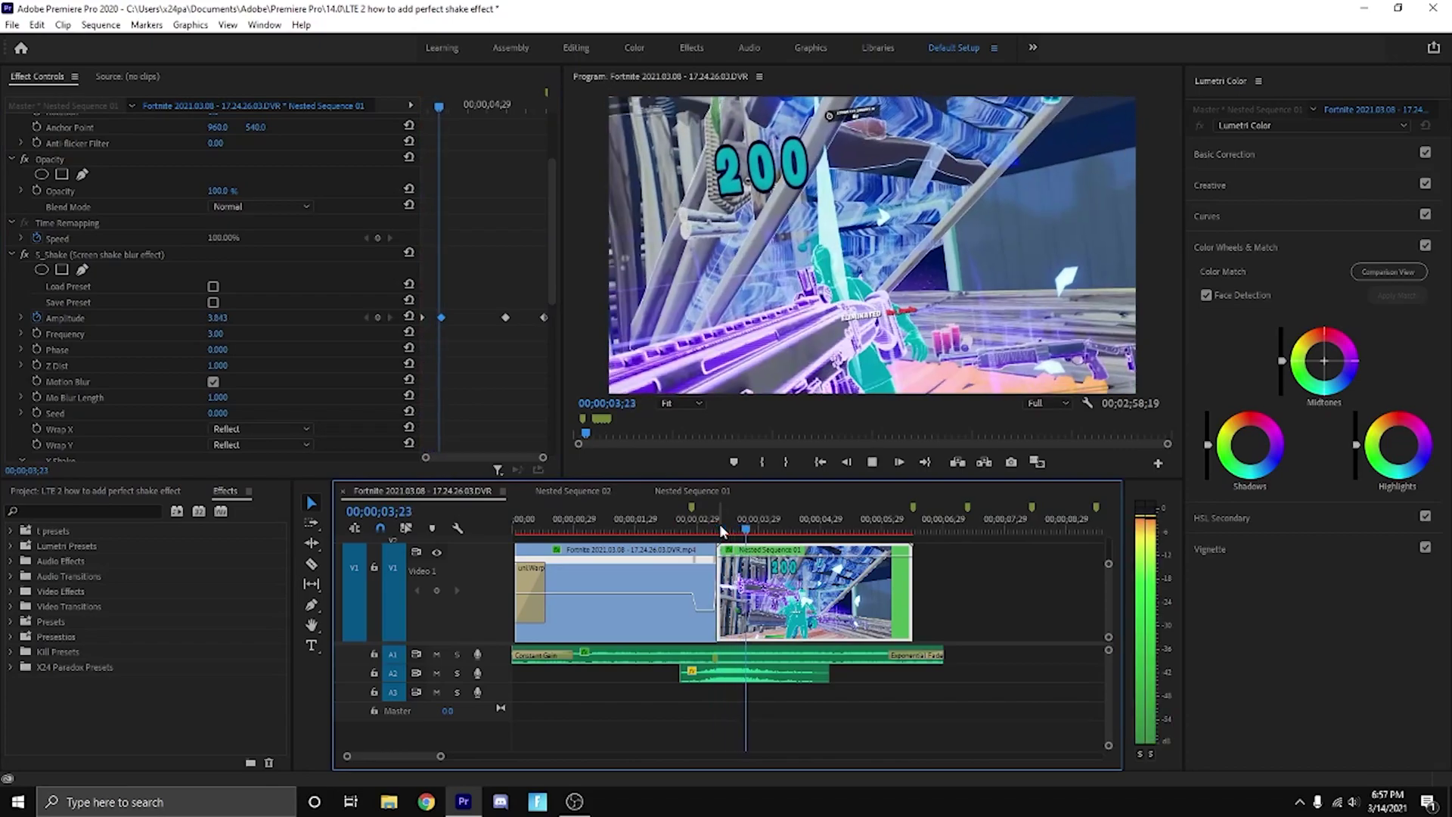
key("ctrl+s")
- Set the Frequency of the screen shake blur effect on Nested Sequence 01 to 2
left_click(226, 331)
type("2")
key("Return")
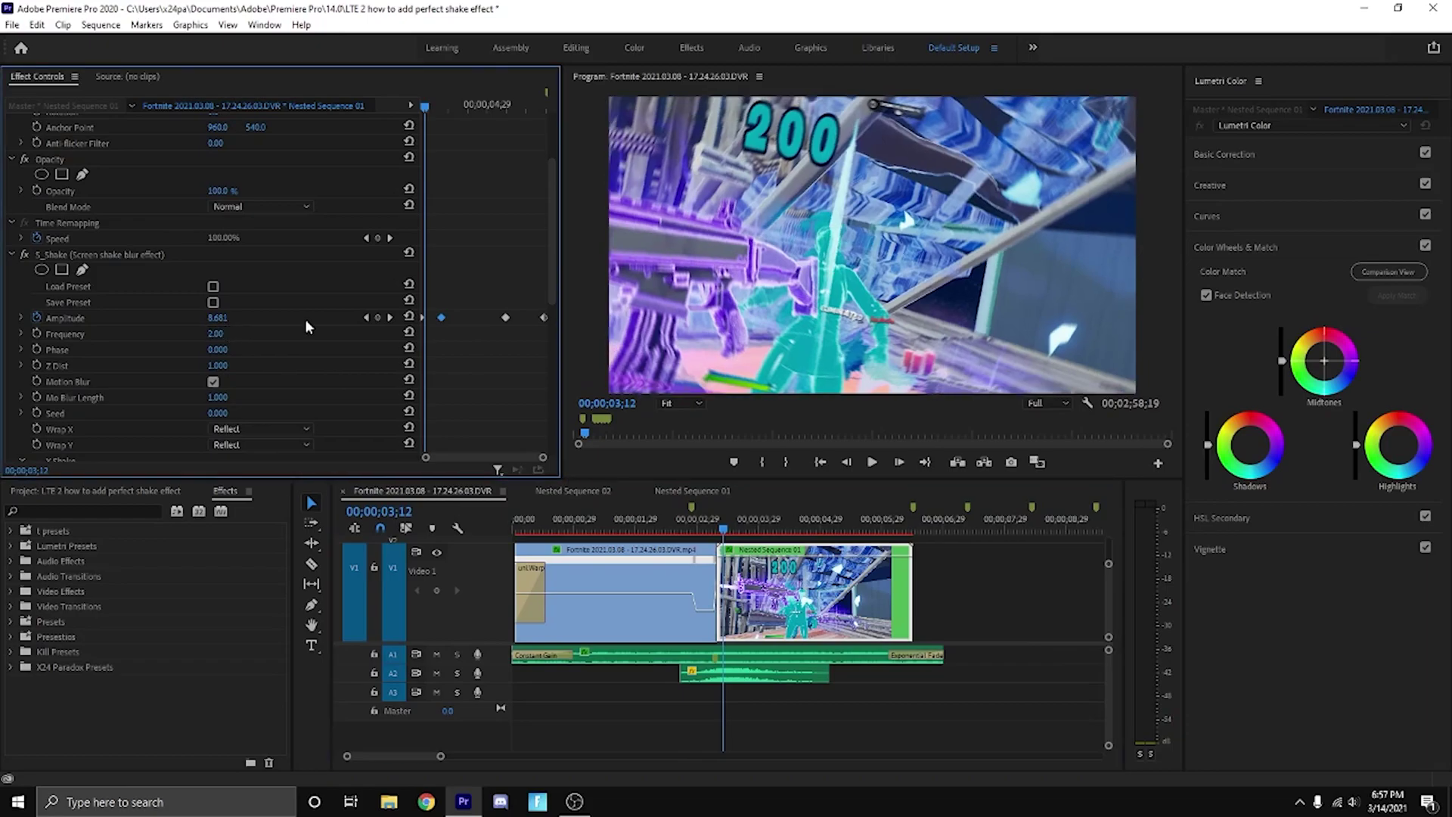
- Preview the cut into Nested Sequence 01 with audio track A1 muted, and save the project at 00;00;04;01
left_click(1016, 654)
left_click(1004, 595)
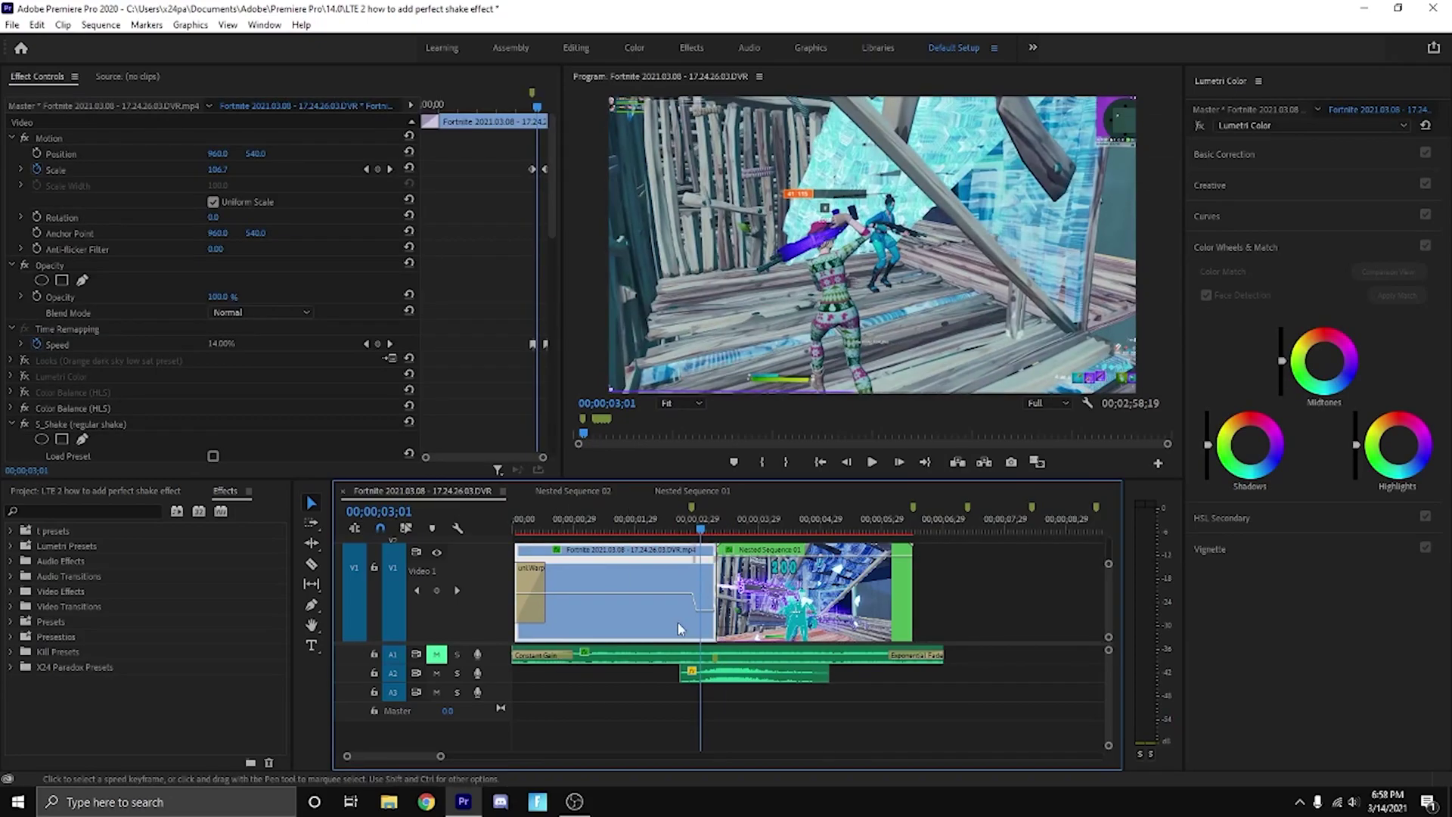
left_click_drag(683, 528, 741, 605)
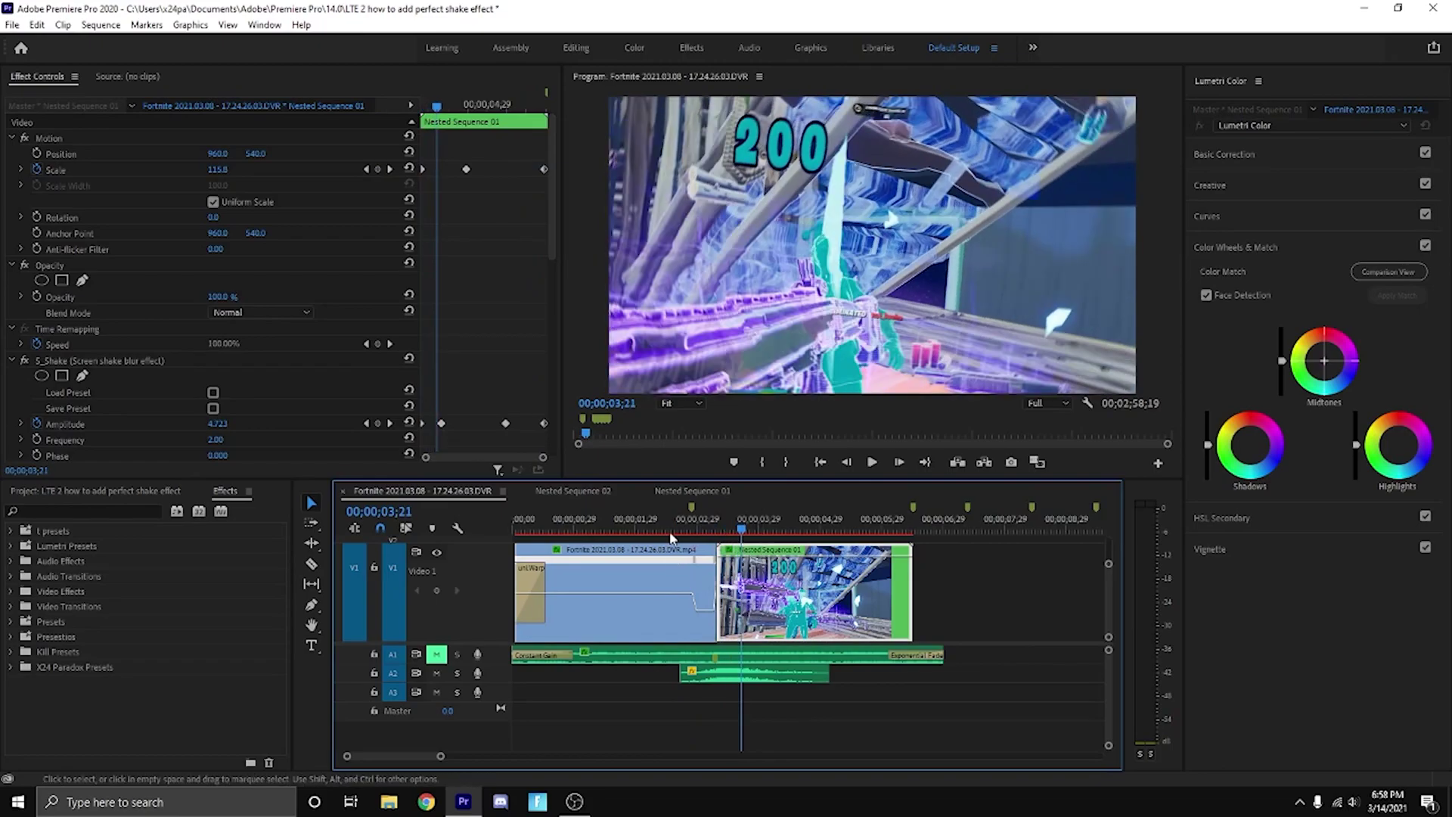
key("space")
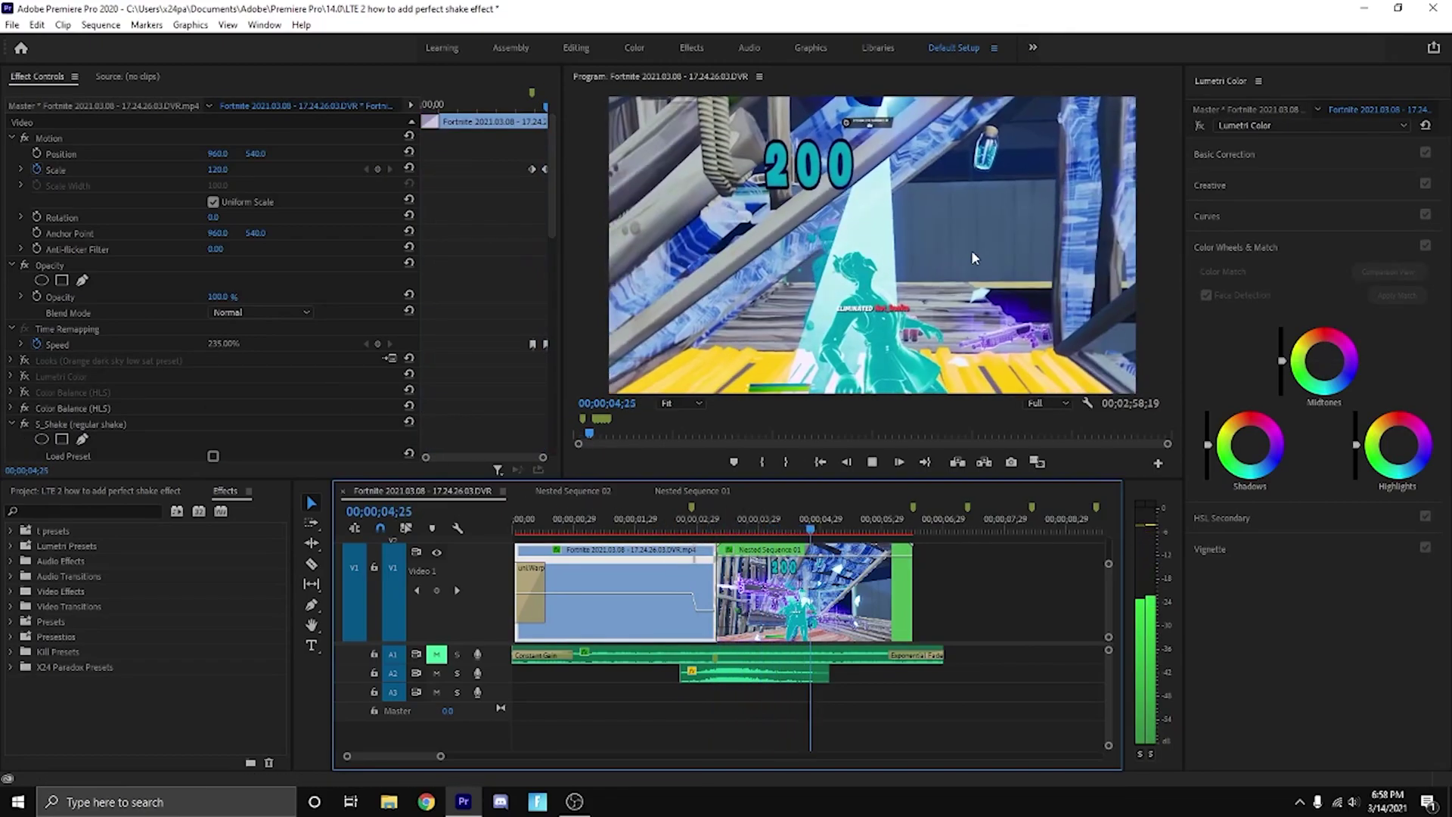
left_click(763, 528)
key("ctrl+s")
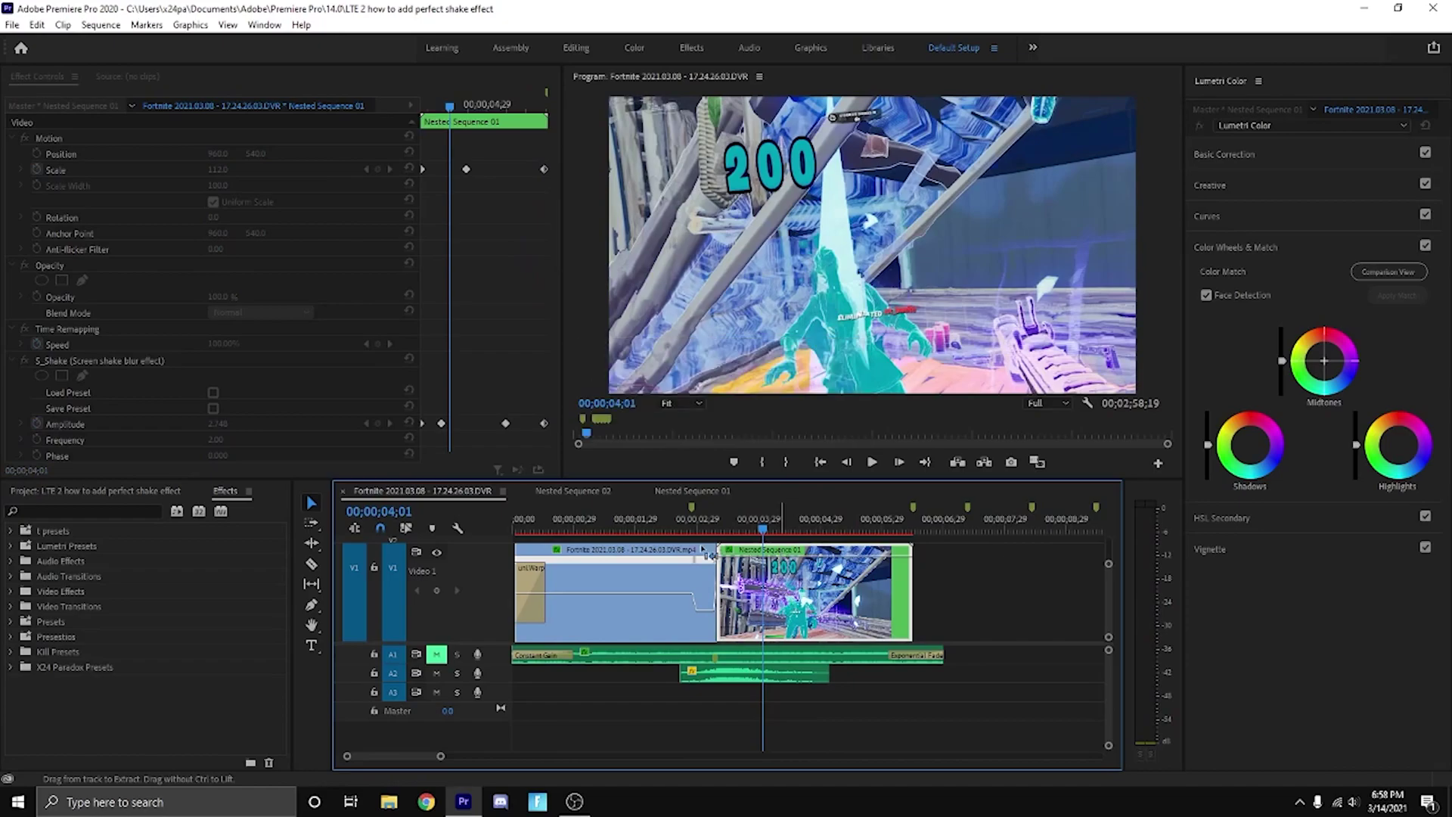
- Examine the X, Y, Z and Tilt Shake settings of the screen shake blur effect on Nested Sequence 01
scroll(274, 360, "down", 10)
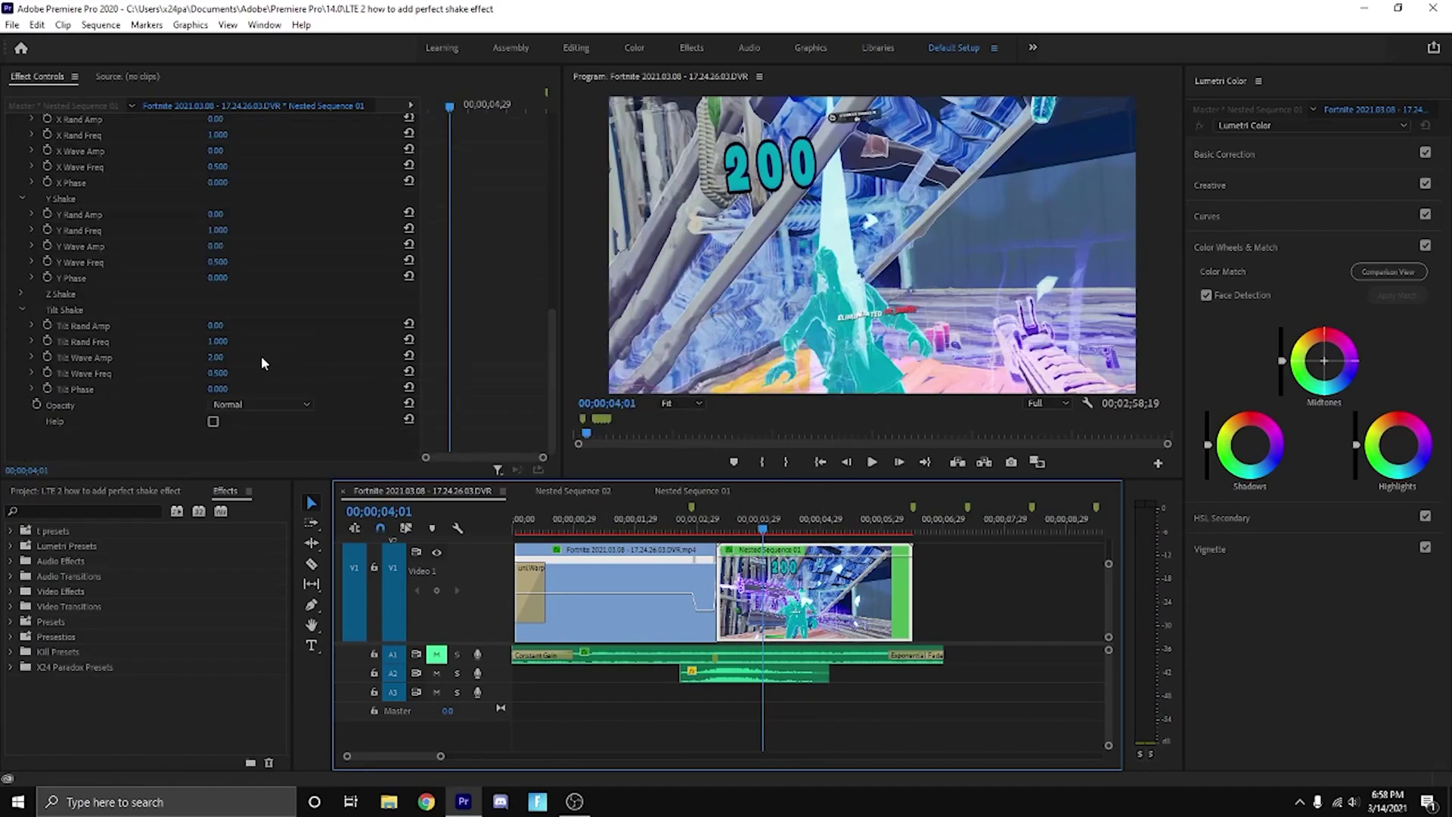
scroll(252, 274, "up", 2)
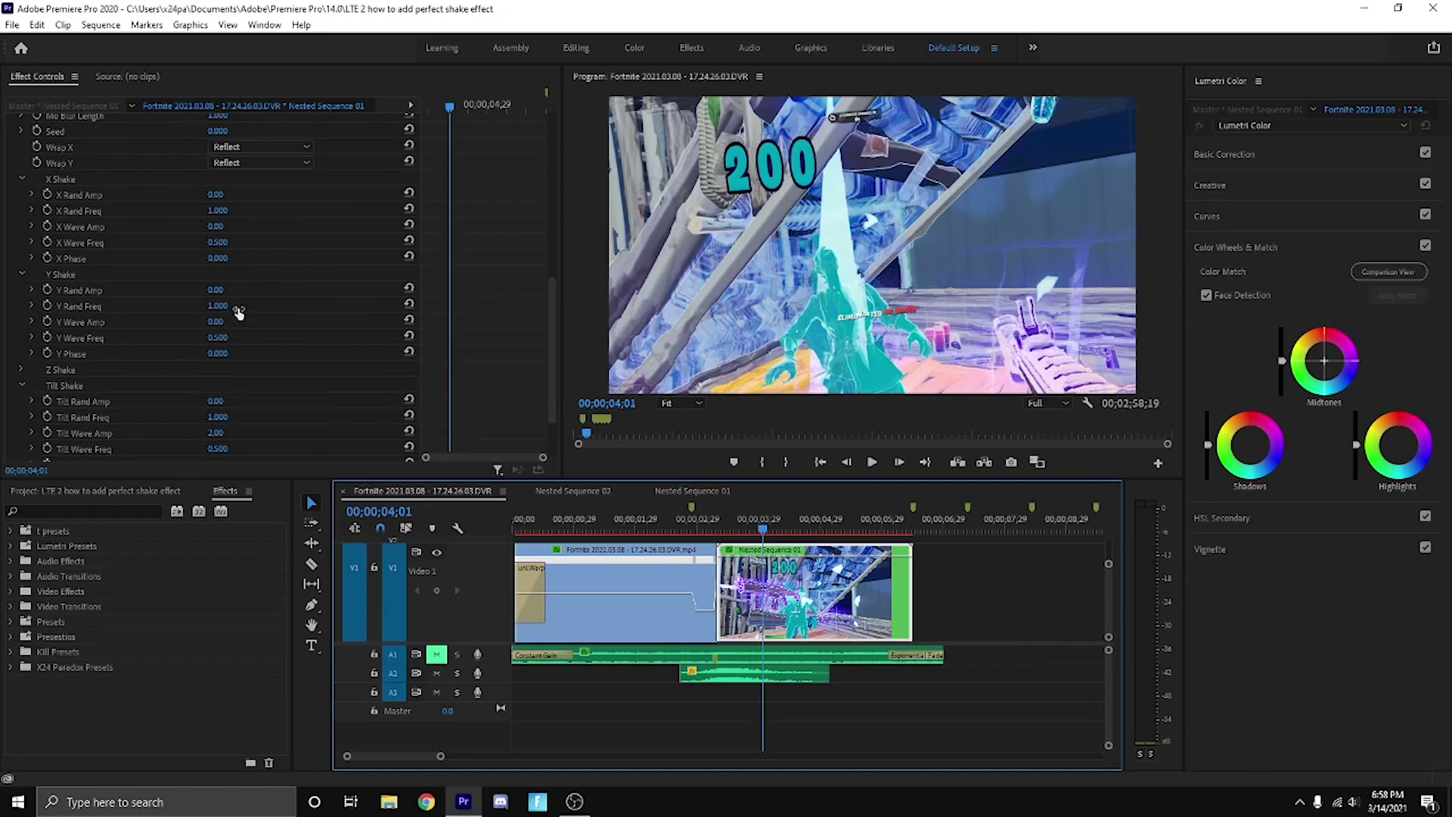
scroll(254, 378, "down", 1)
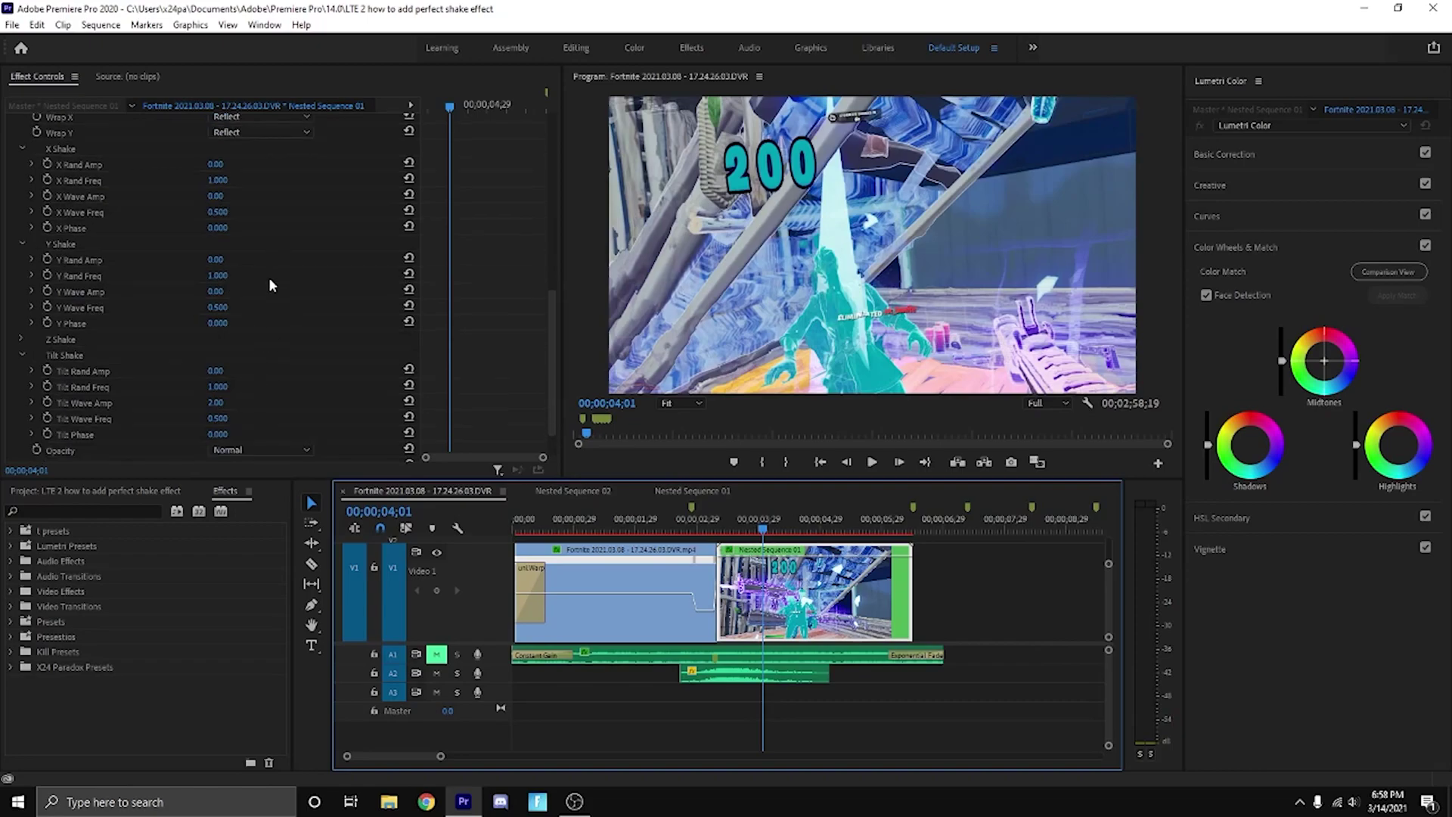
left_click(22, 338)
scroll(159, 358, "up", 10)
scroll(173, 301, "up", 3)
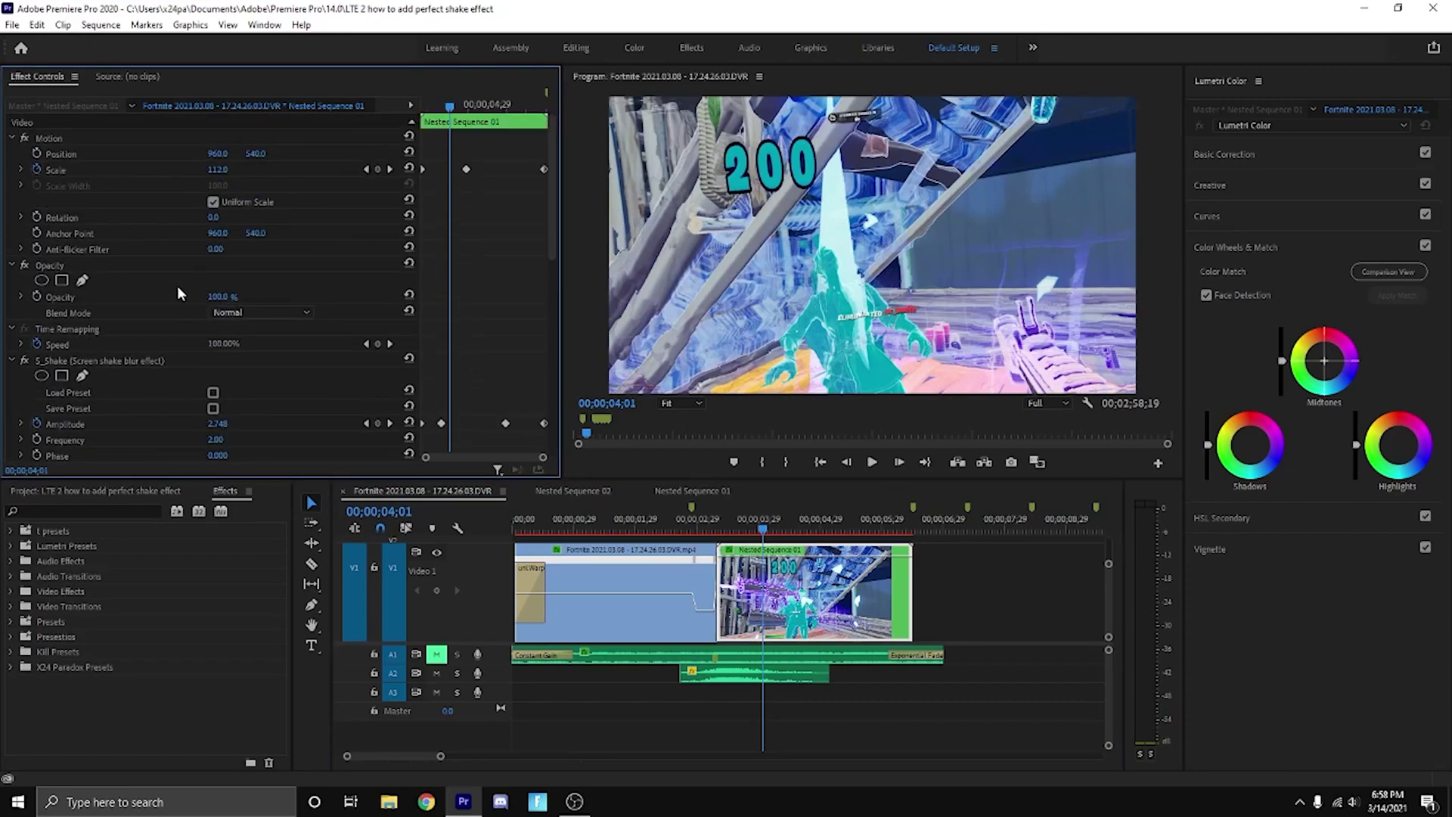
- Set Y Rand Amp to 20 and increase X Rand Amp in the screen shake blur effect on Nested Sequence 01
scroll(420, 212, "down", 15)
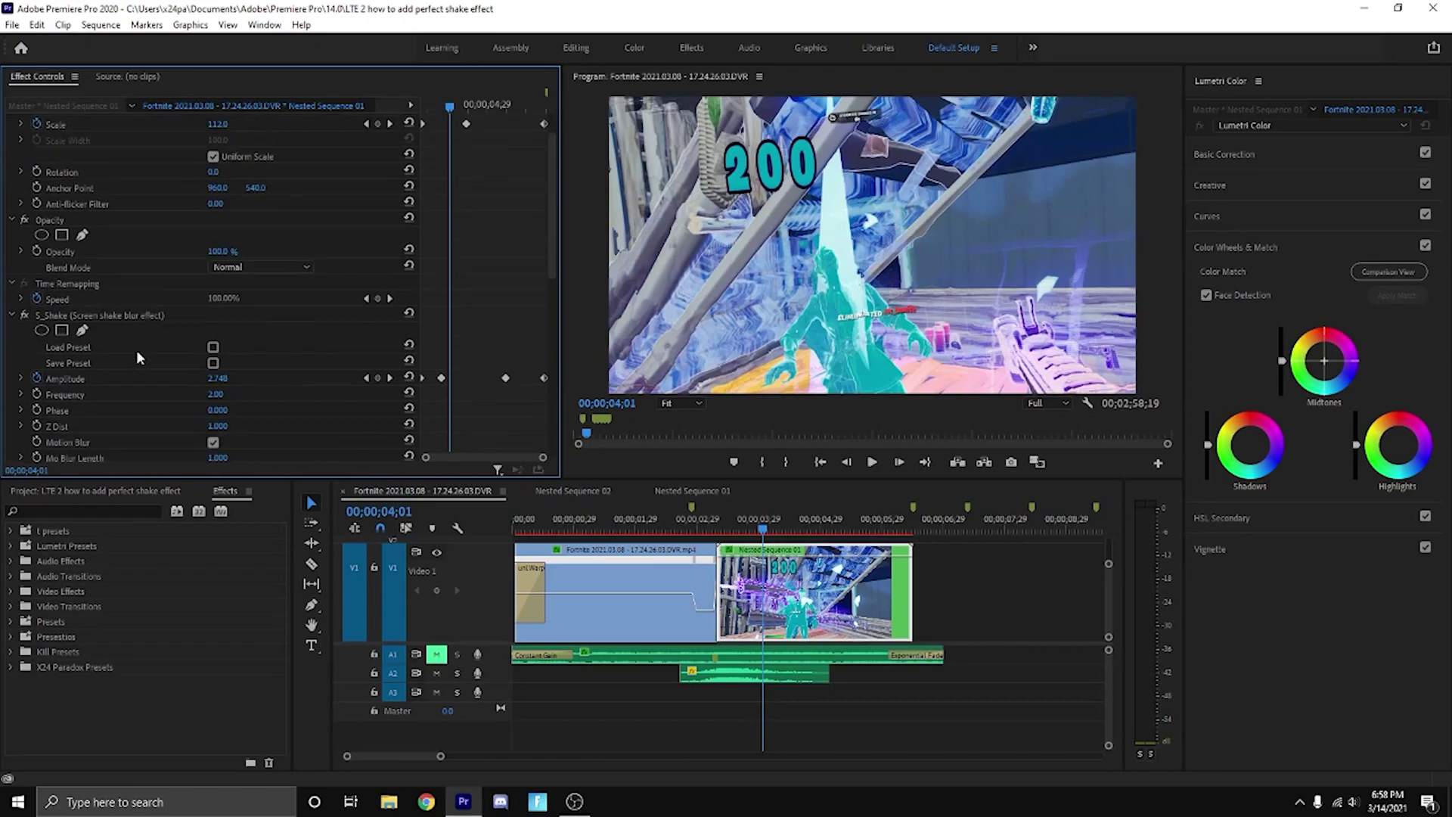
left_click(237, 384)
left_click(226, 350)
left_click(227, 350)
left_click(265, 365)
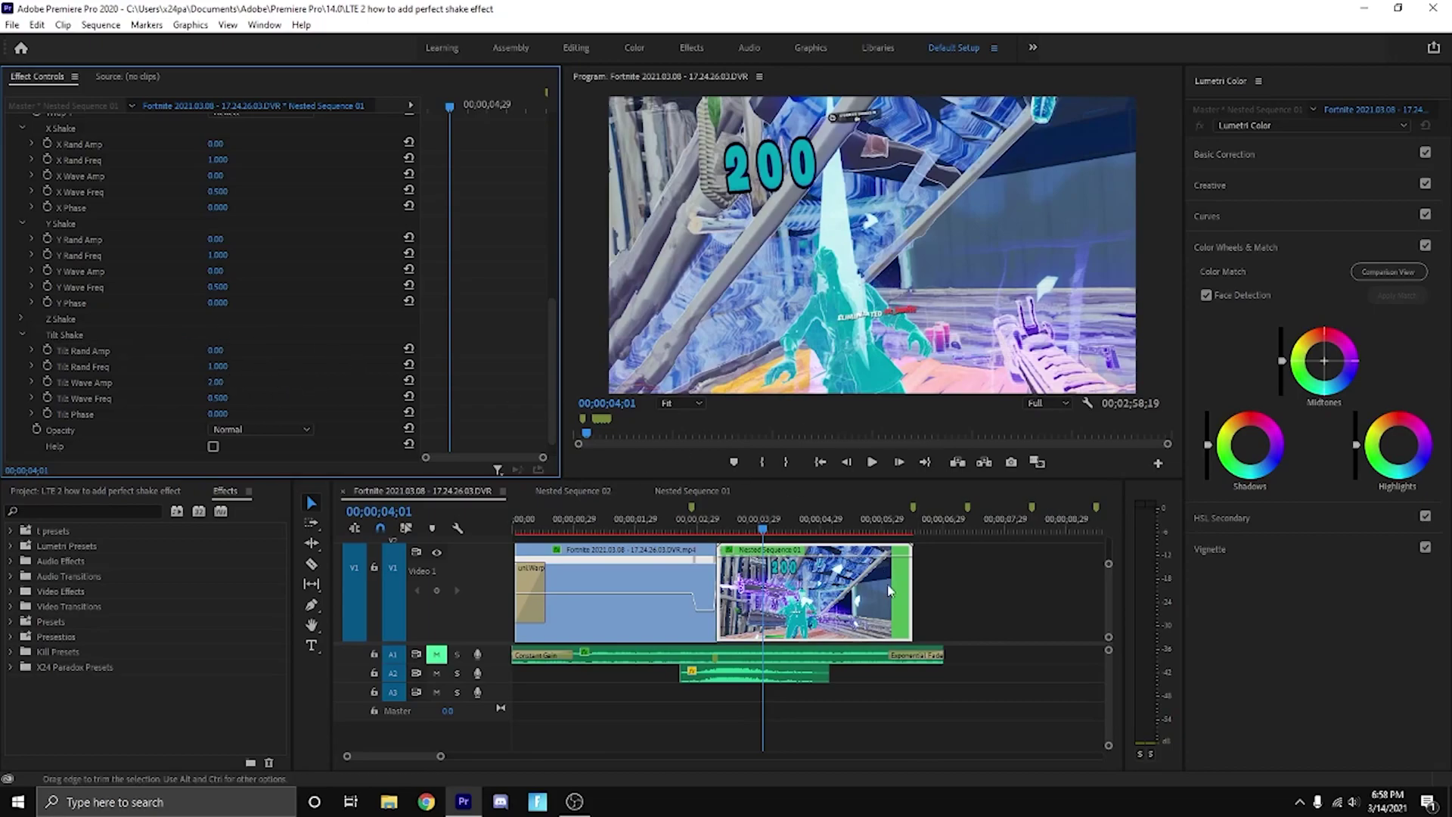
scroll(284, 280, "up", 1)
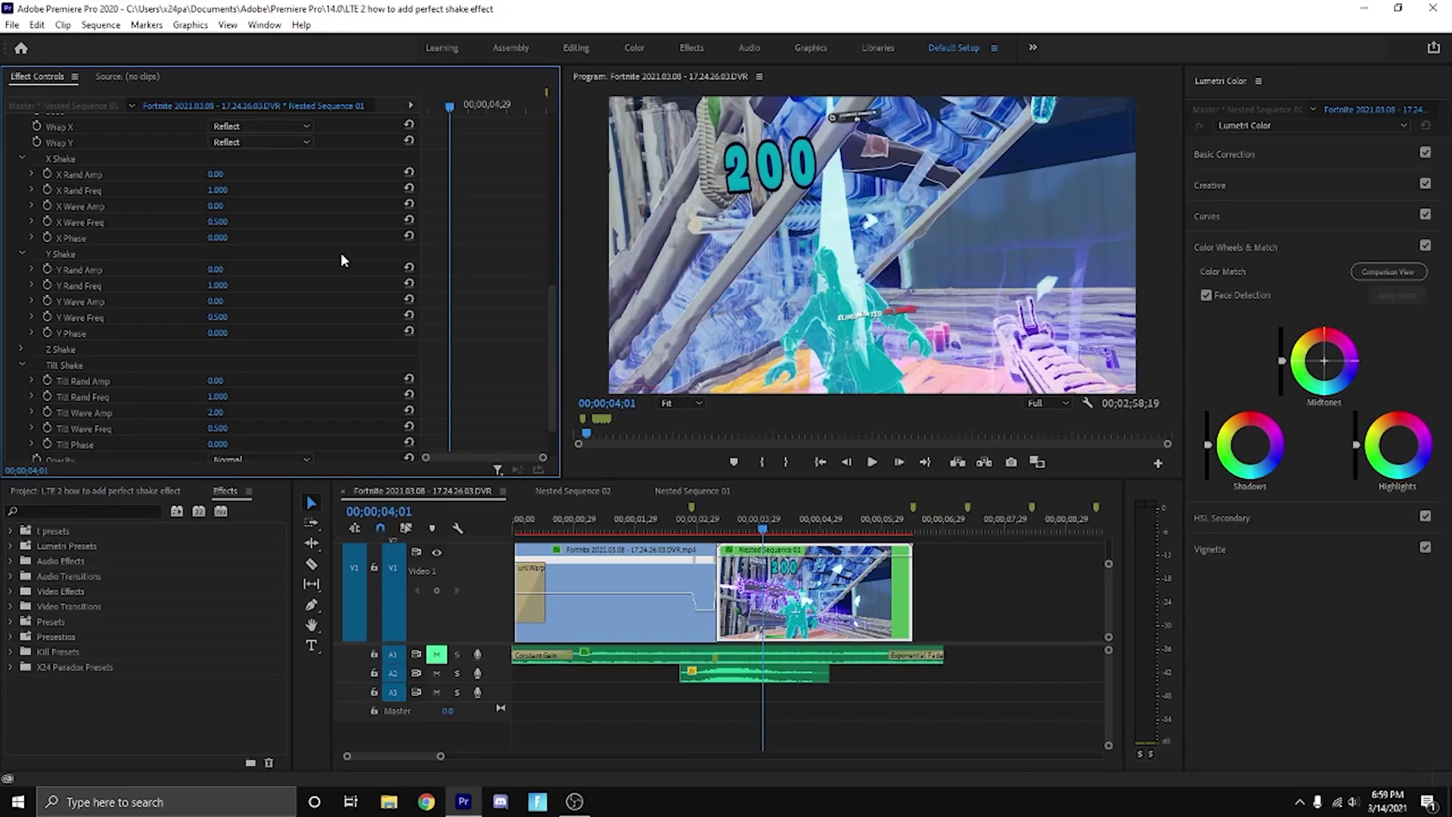
left_click(228, 267)
type("20")
key("Return")
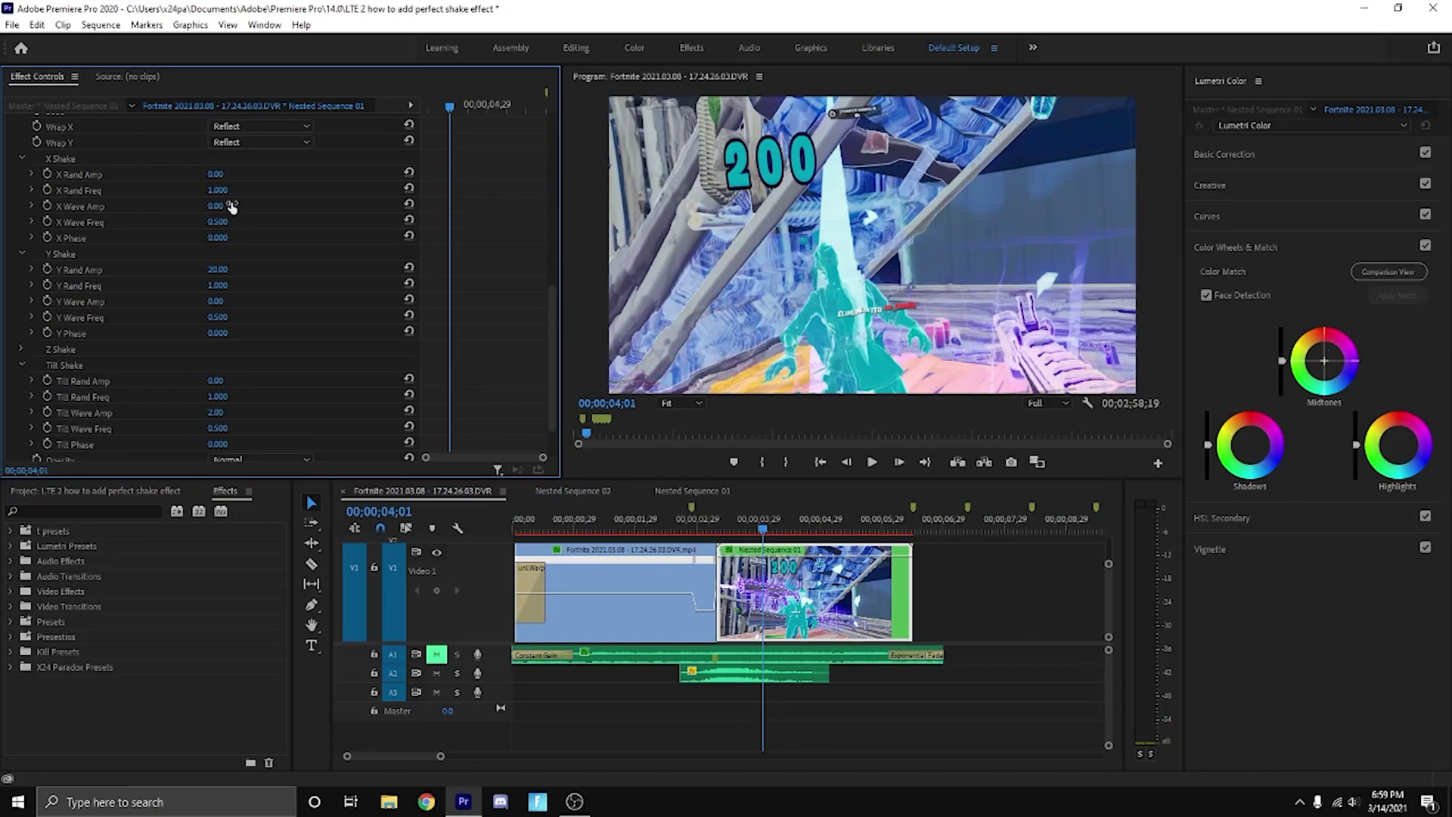
left_click(212, 174)
type("20")
key("Return")
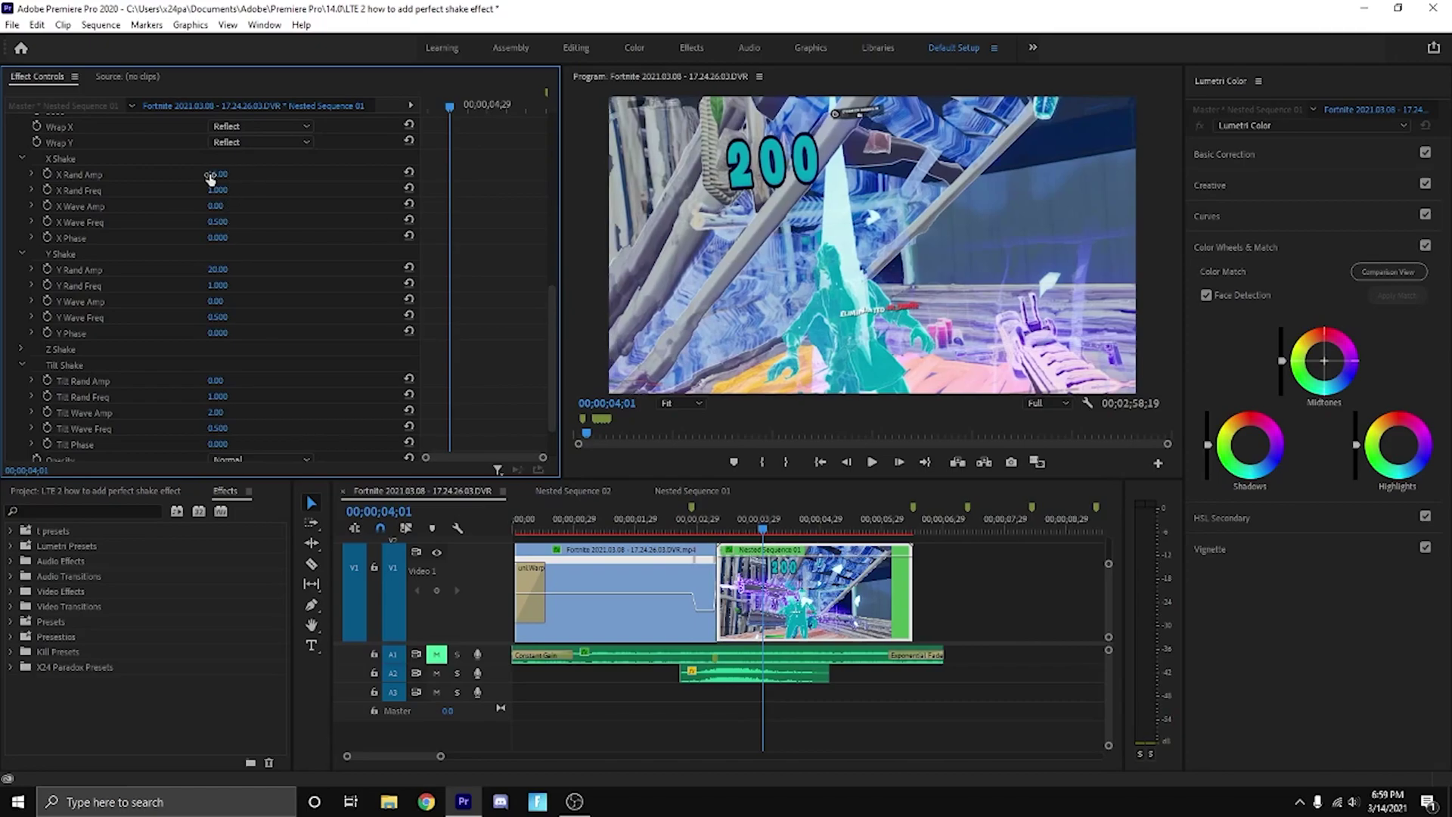
- Play back the transition from the gameplay clip into Nested Sequence 01
left_click(1024, 625)
left_click_drag(736, 525, 705, 526)
key("space")
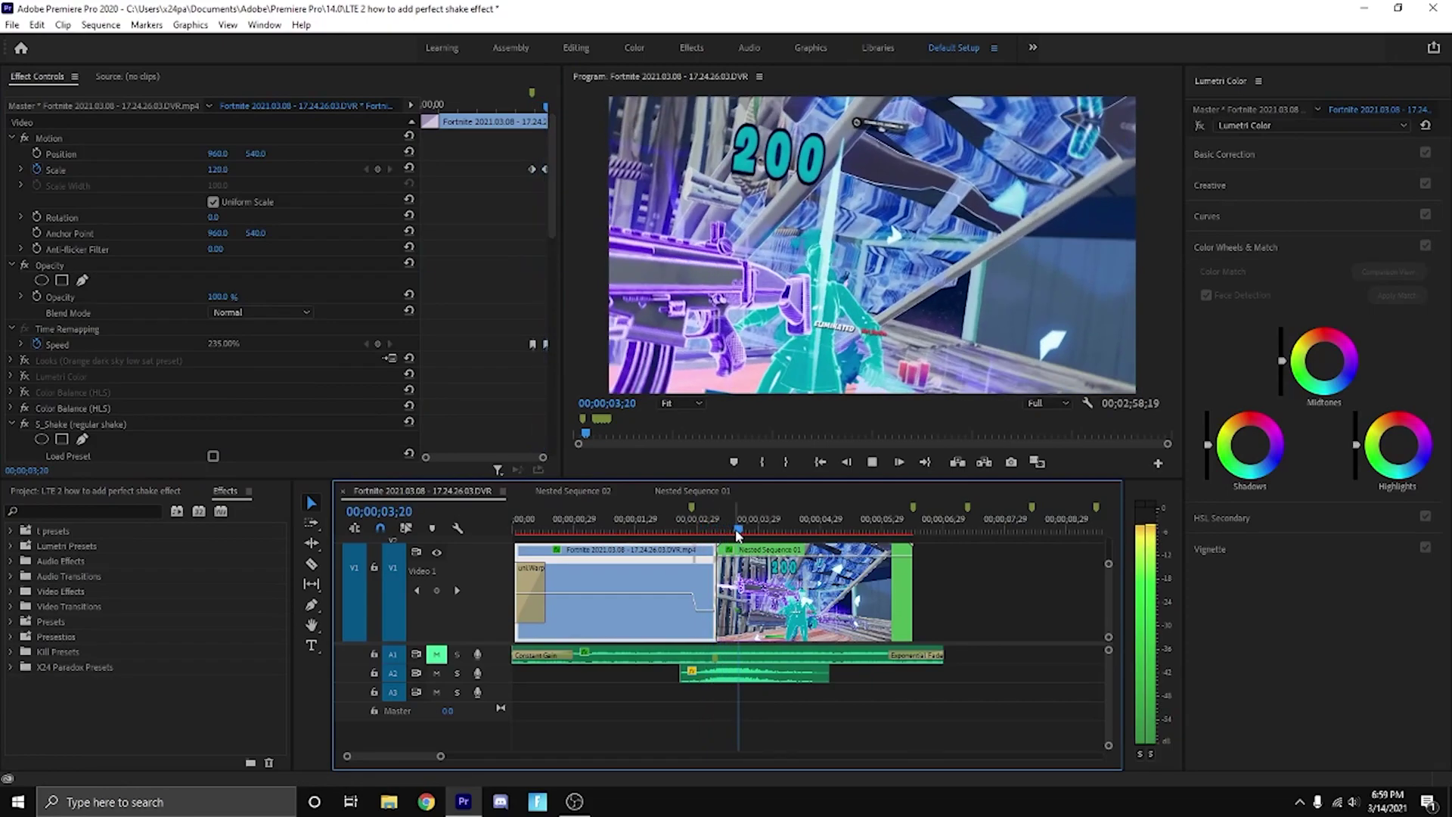
- Lower the first Amplitude keyframe of the screen shake blur effect on Nested Sequence 01 and set the second keyframe to 2
left_click(729, 524)
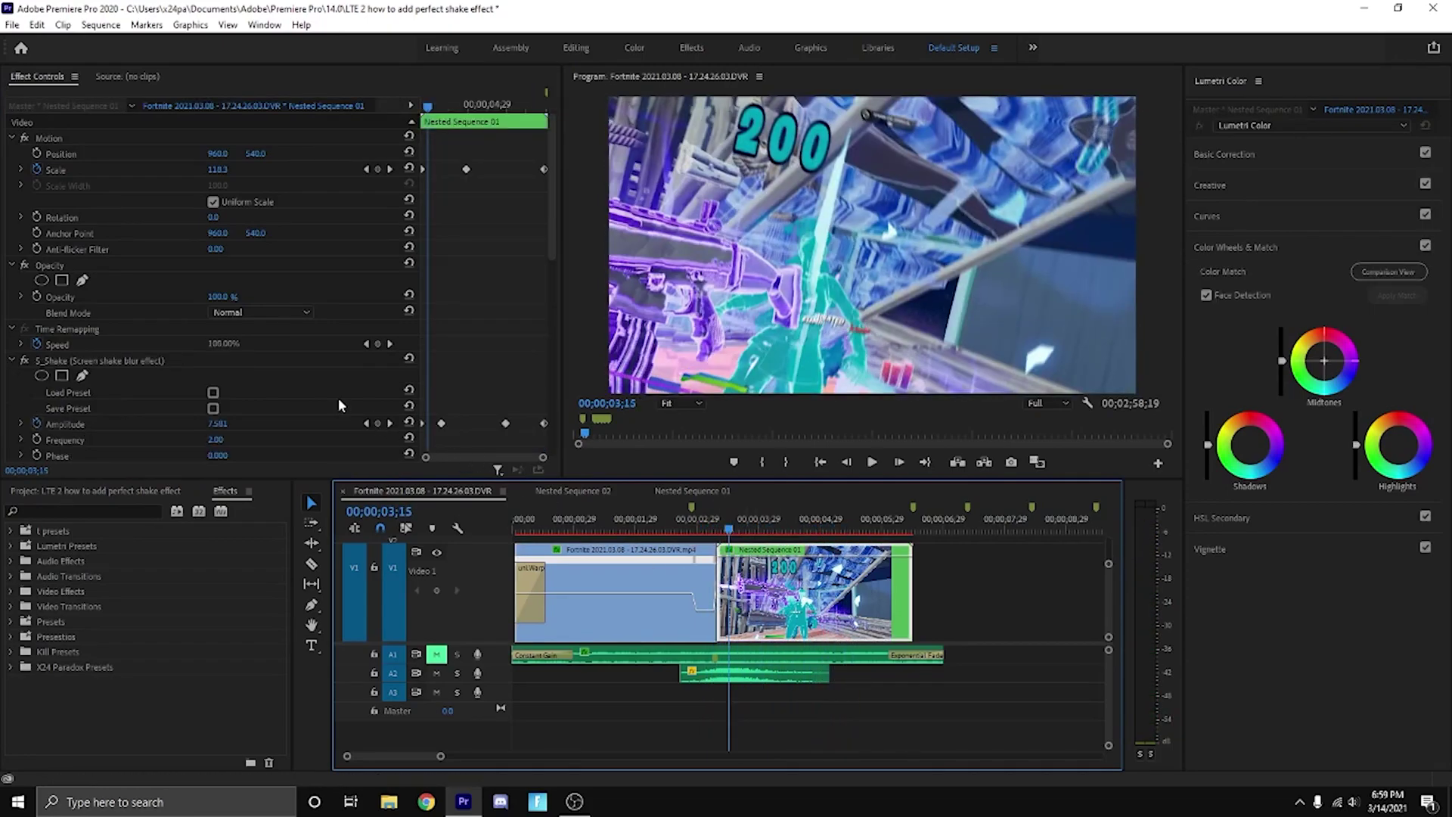
left_click(366, 424)
left_click(230, 423)
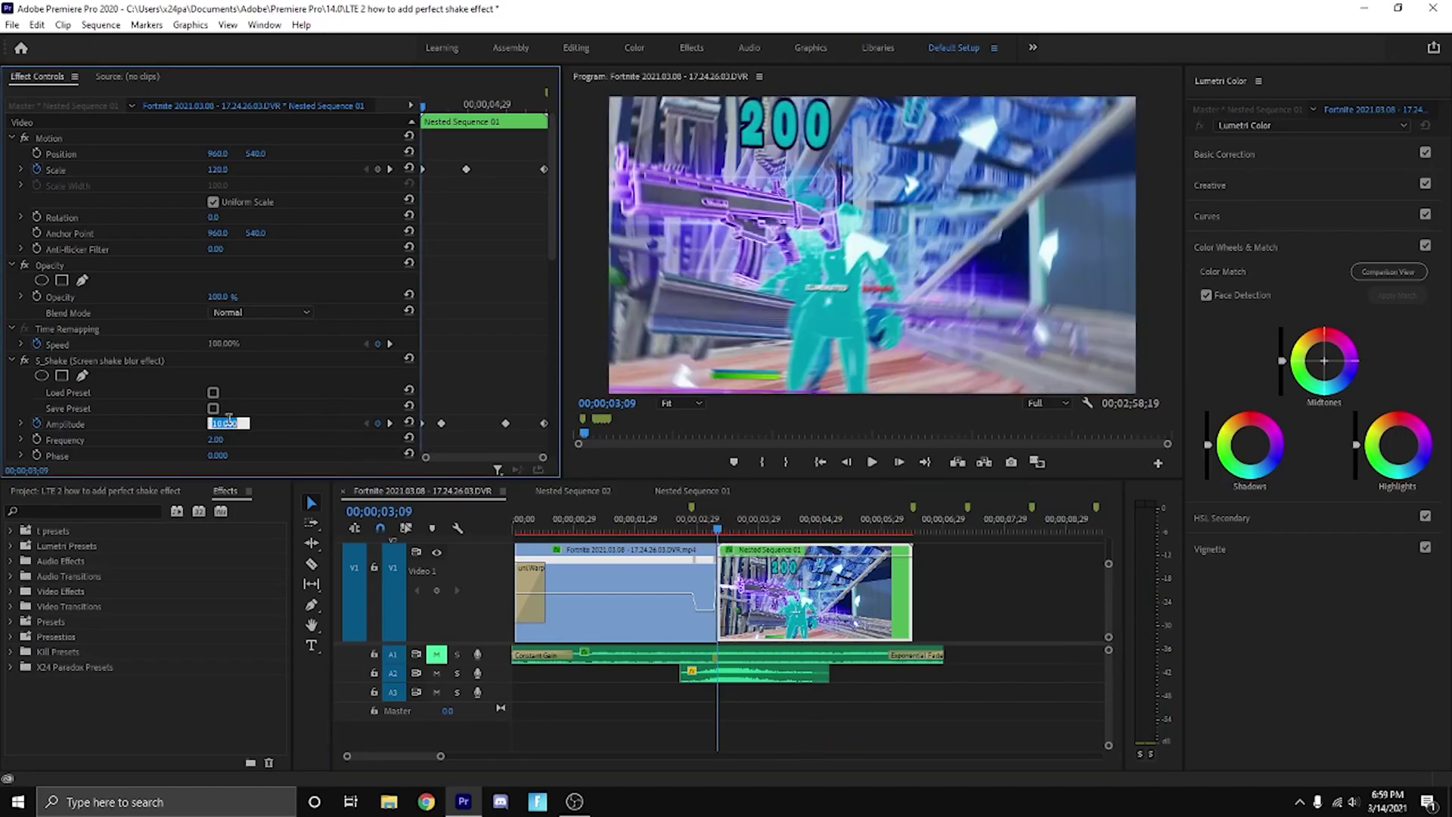
type("5")
key("Return")
left_click(389, 423)
left_click(230, 424)
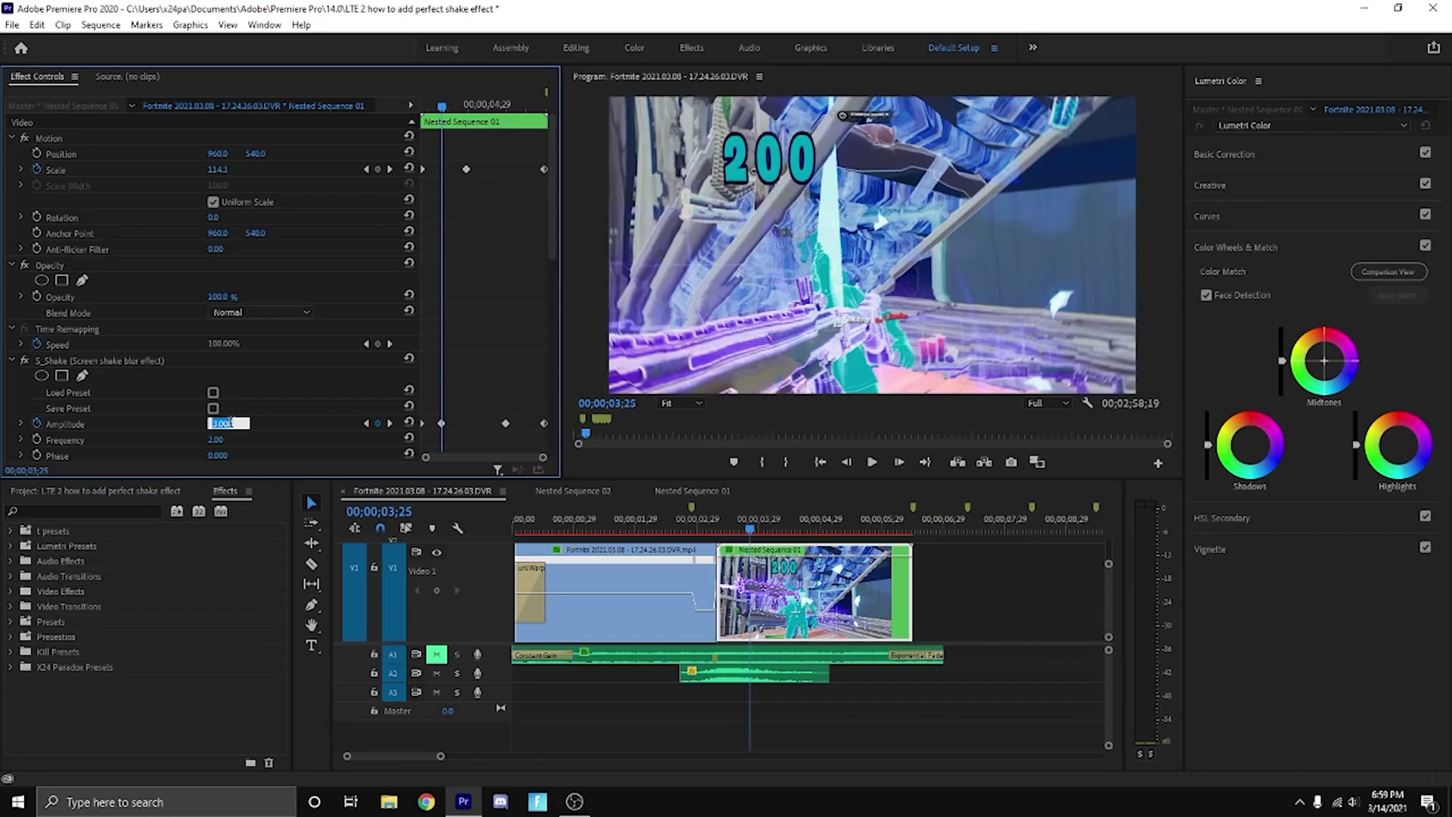
type("2")
key("Return")
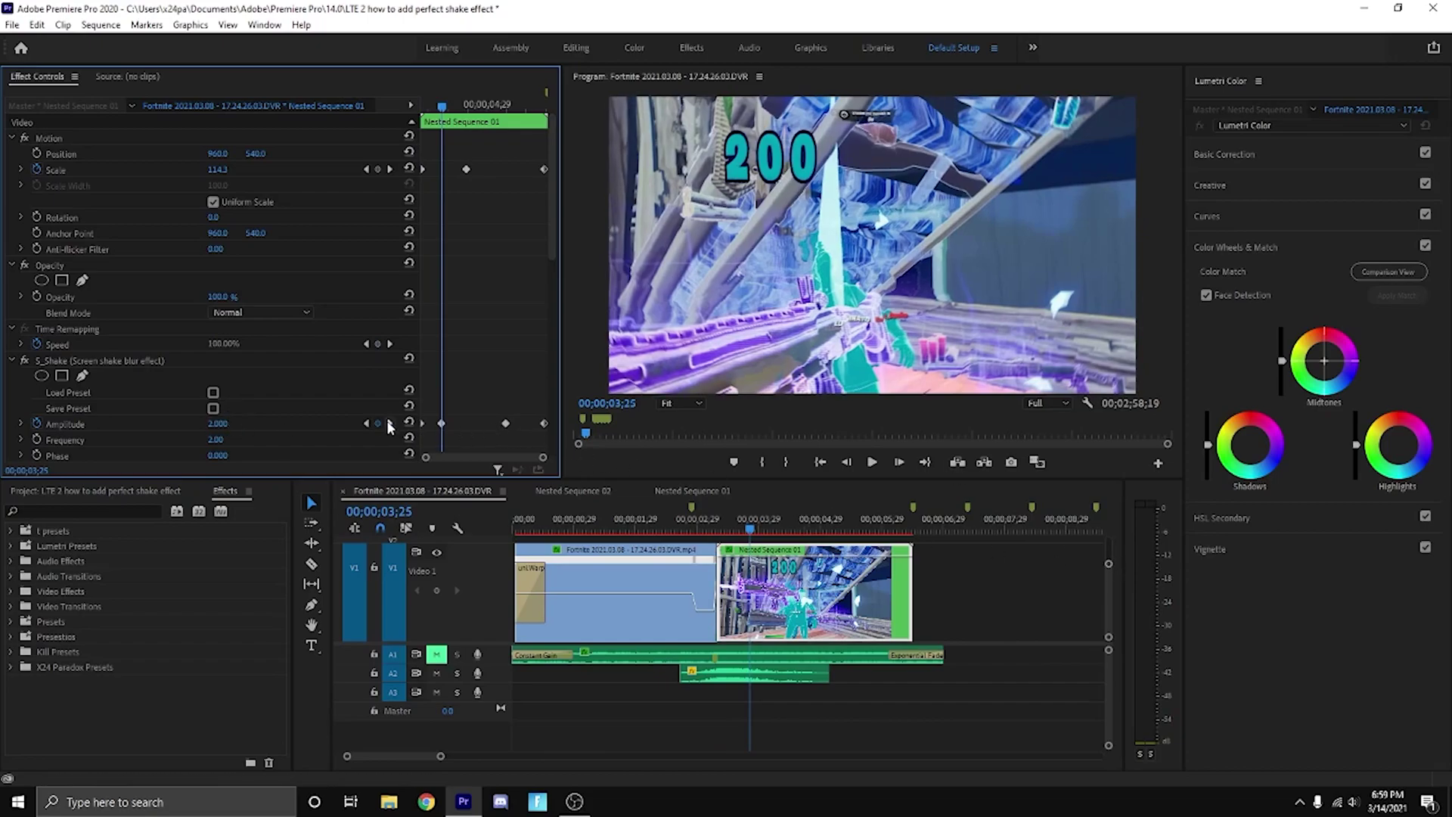
- Play back the shake from the start of Nested Sequence 01 and save the project with the playhead at 00;00;04;00
left_click(718, 530)
key("space")
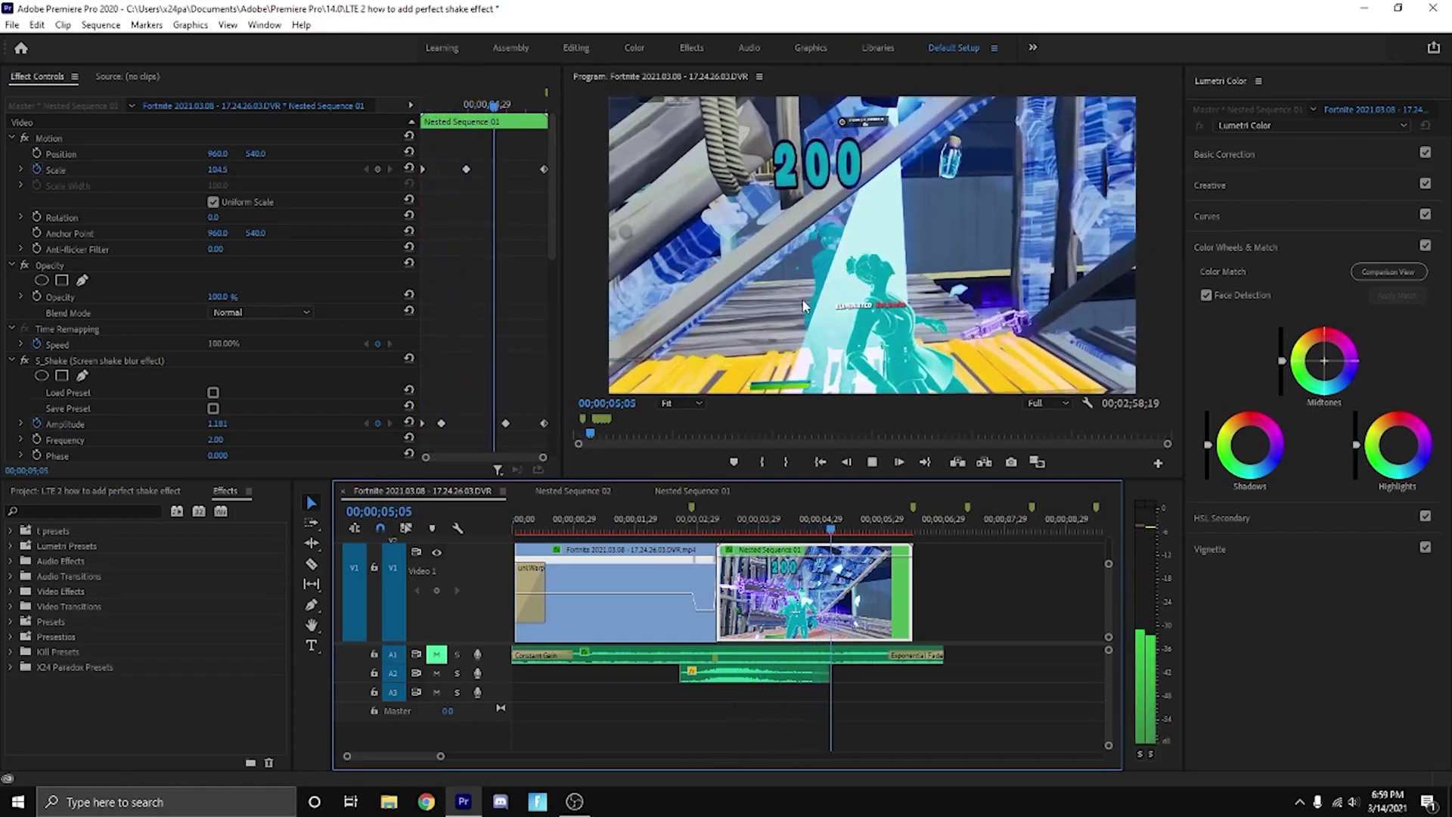
left_click(1002, 619)
left_click_drag(738, 529, 761, 554)
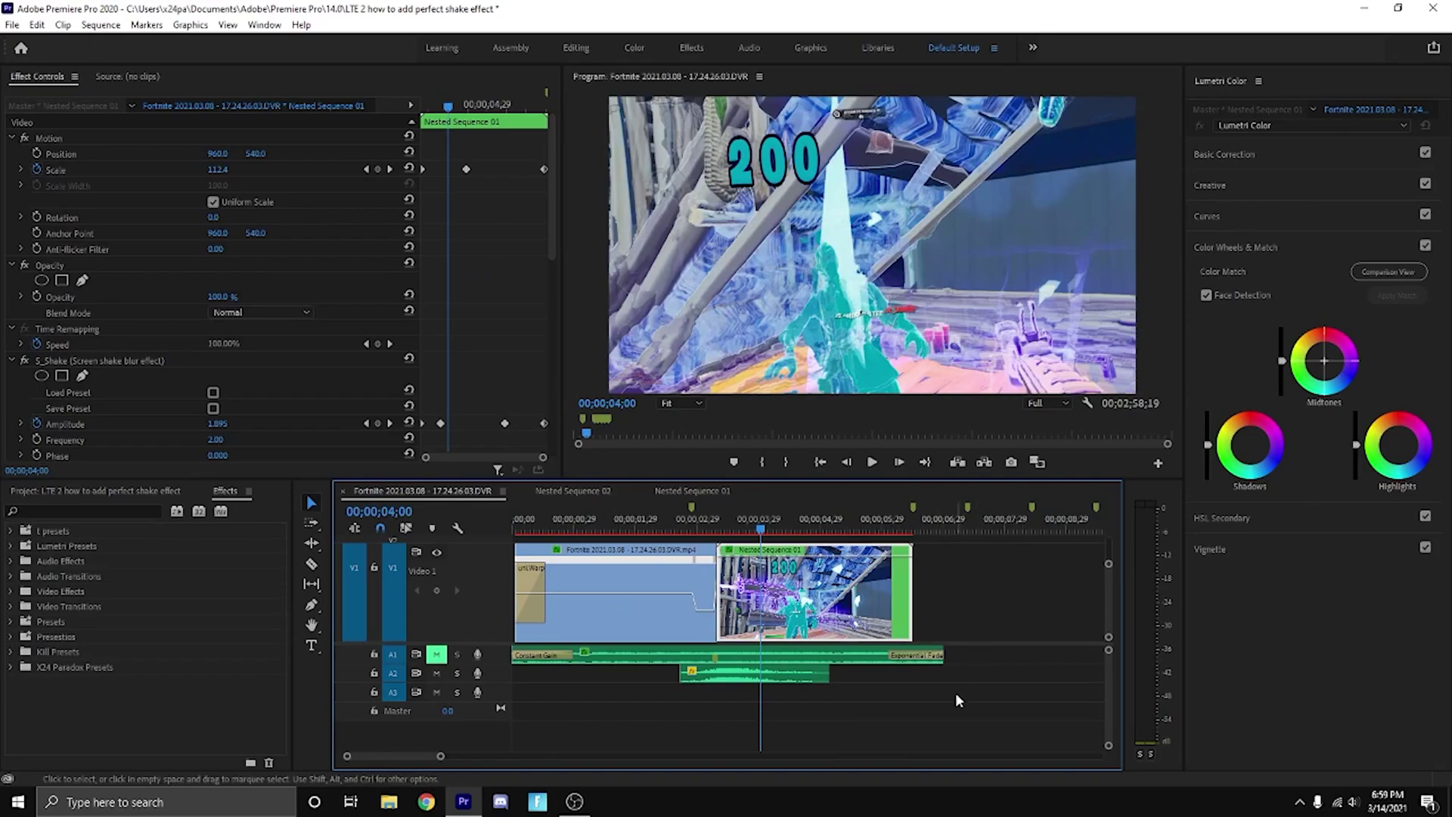
key("ctrl+s")
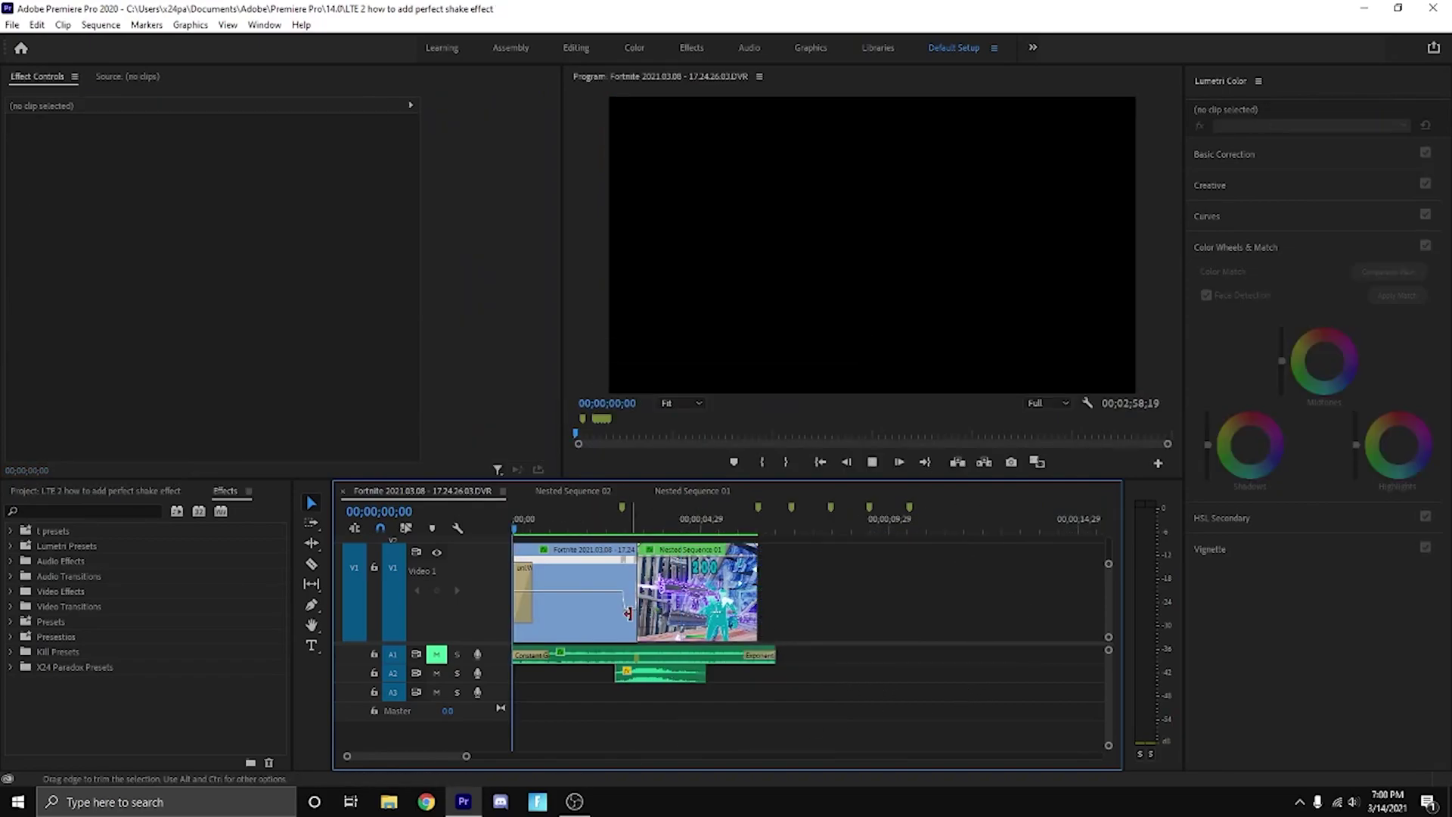
- Play back the rendered edit from the beginning and replay the cut into Nested Sequence 01
key("space")
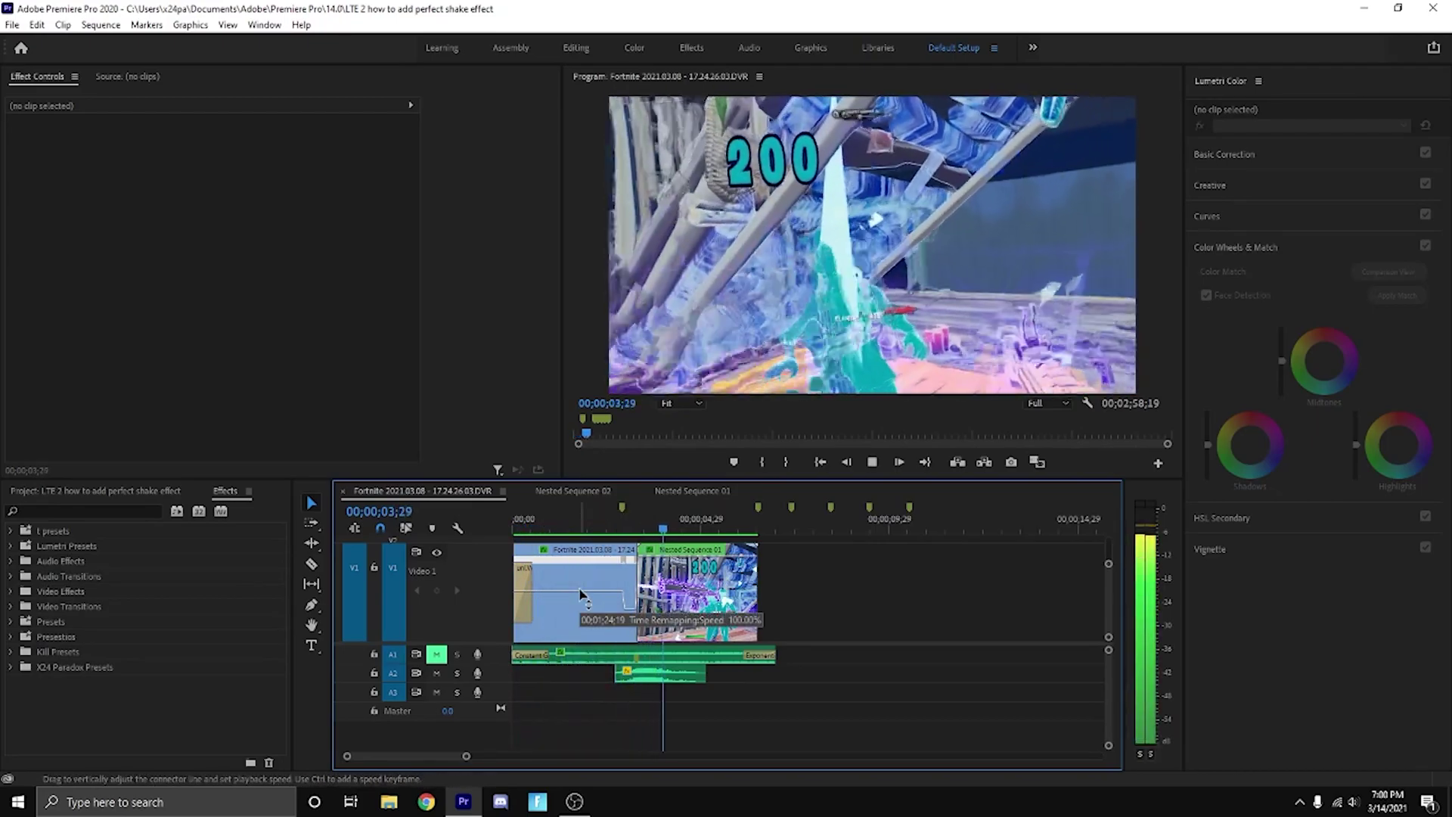
left_click_drag(639, 523, 573, 531)
key("space")
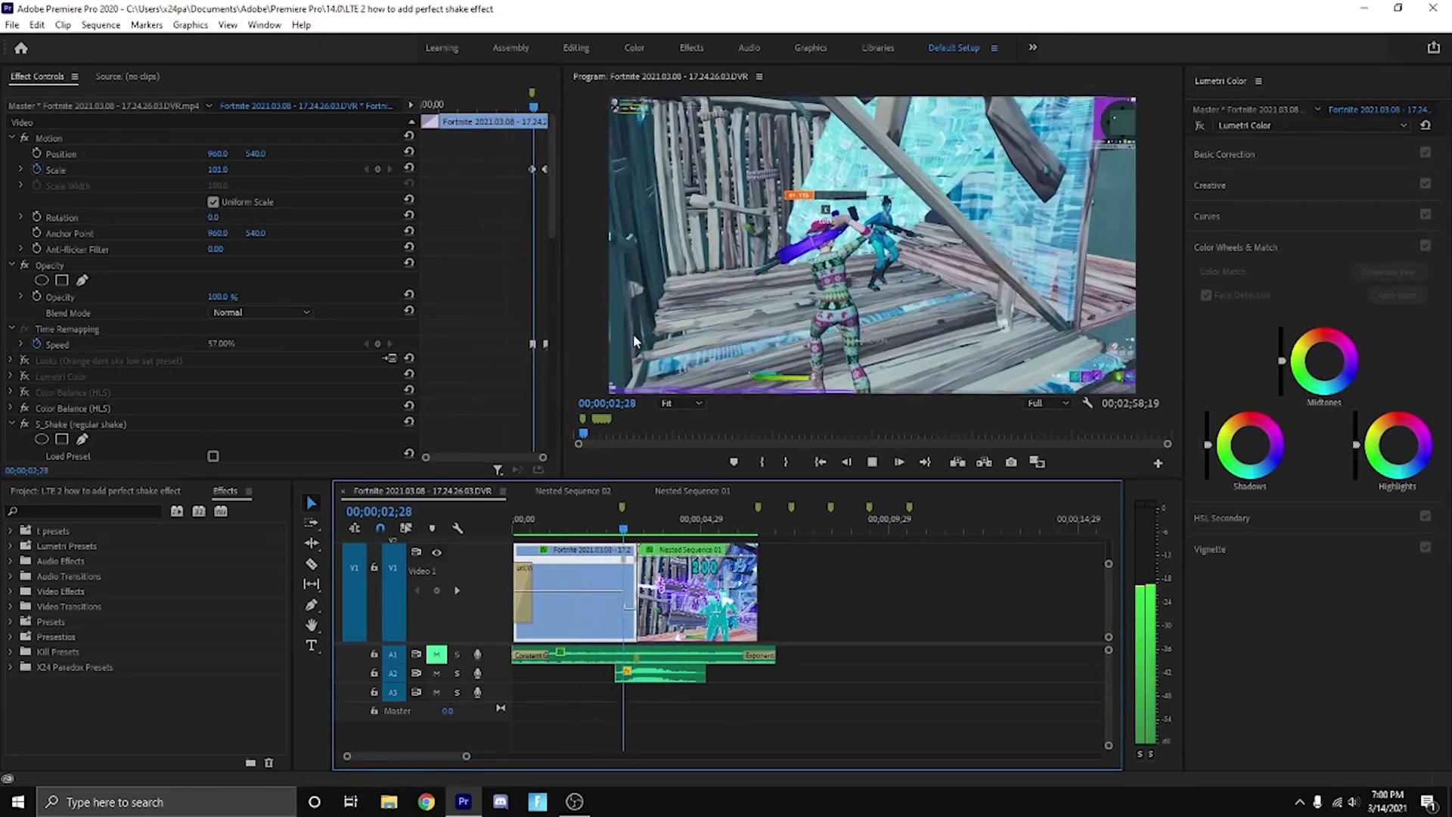
key("space")
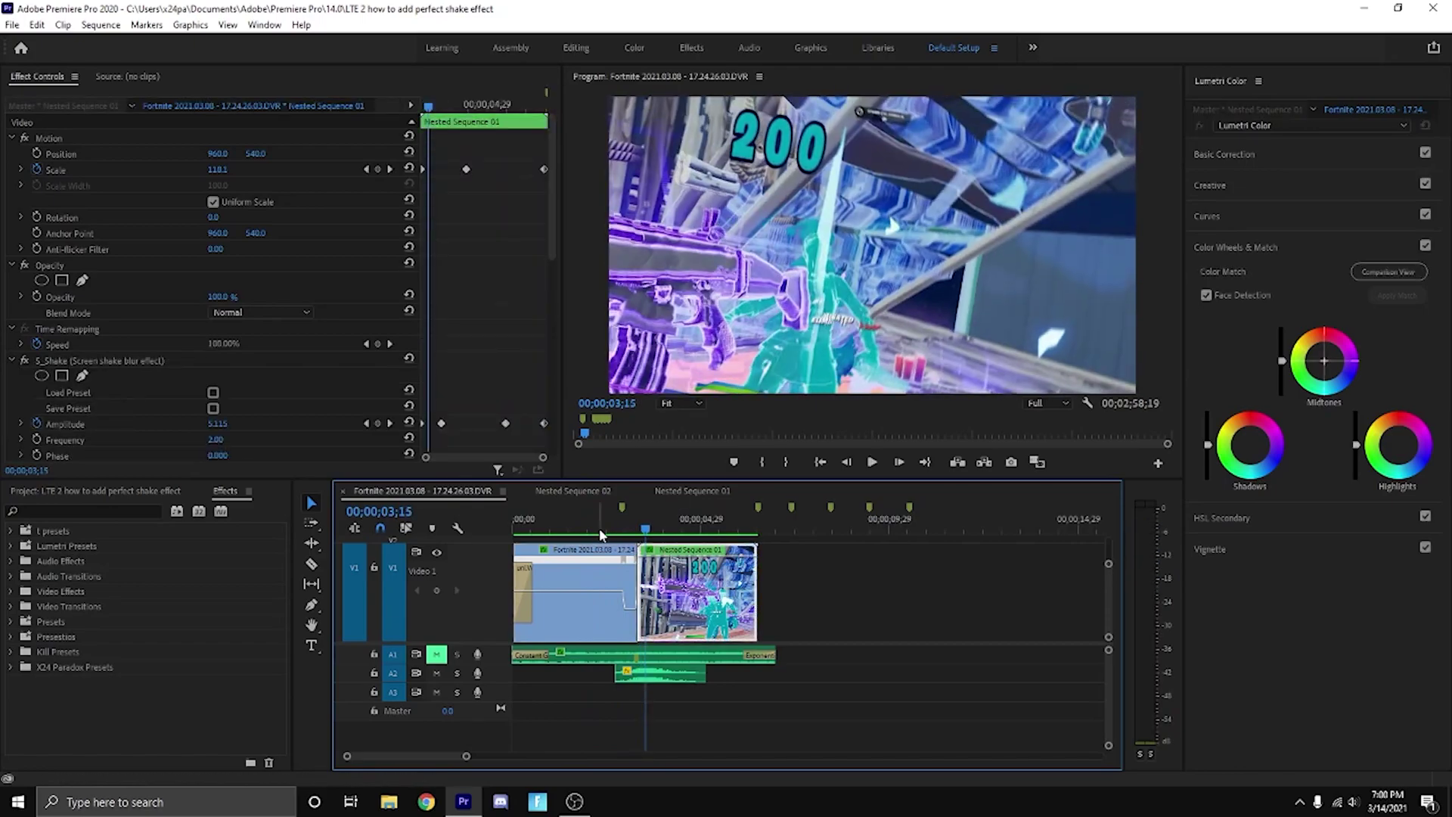
left_click(598, 533)
left_click(854, 696)
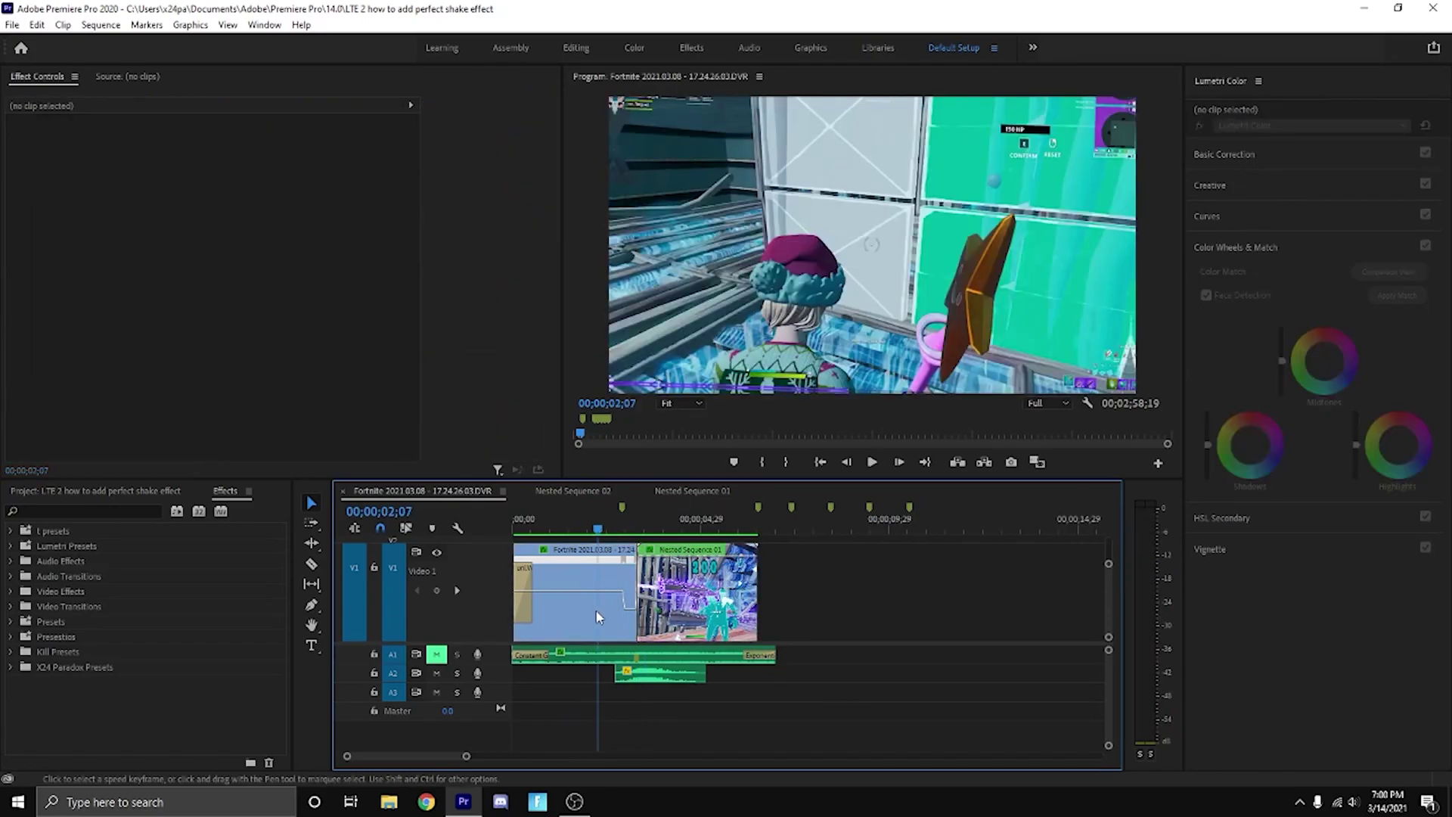
- Unmute audio track A1 and play back the edit from near its beginning
left_click(435, 656)
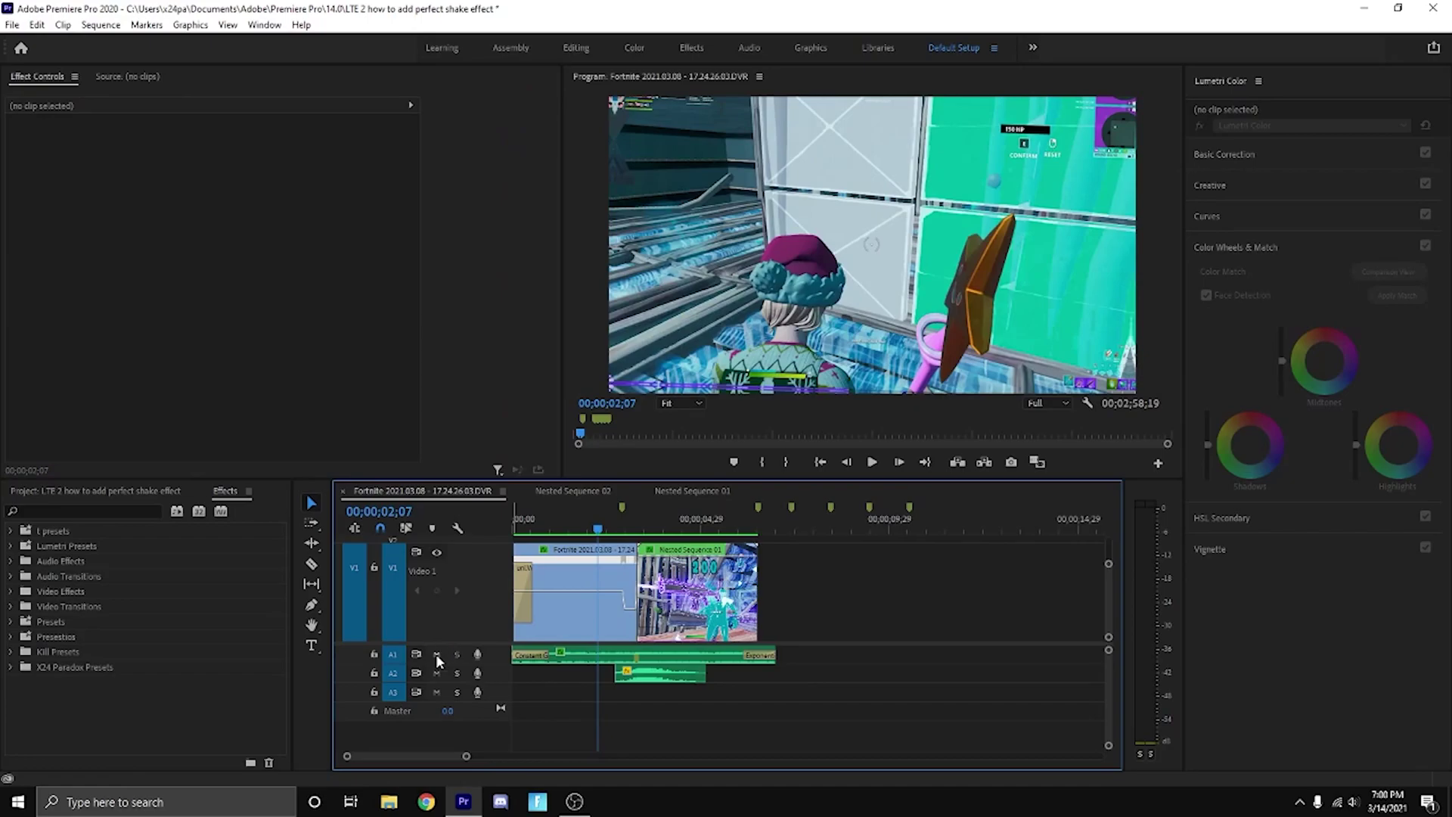
left_click_drag(594, 530, 520, 534)
left_click(760, 691)
key("space")
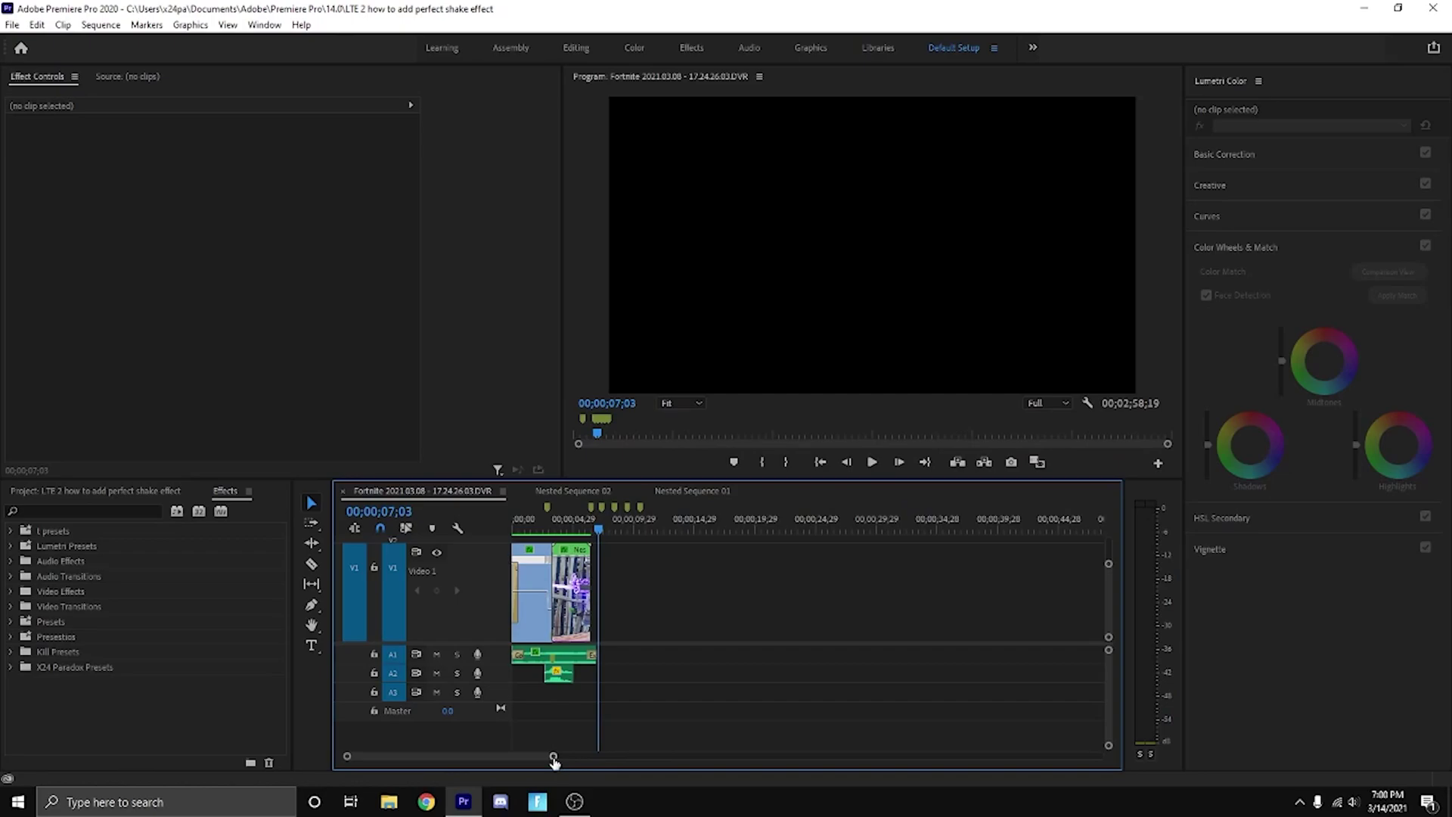
- Check the frame at 00;00;03;27 in Nested Sequence 01 and return the playhead to the start of the sequence
left_click_drag(554, 757, 574, 756)
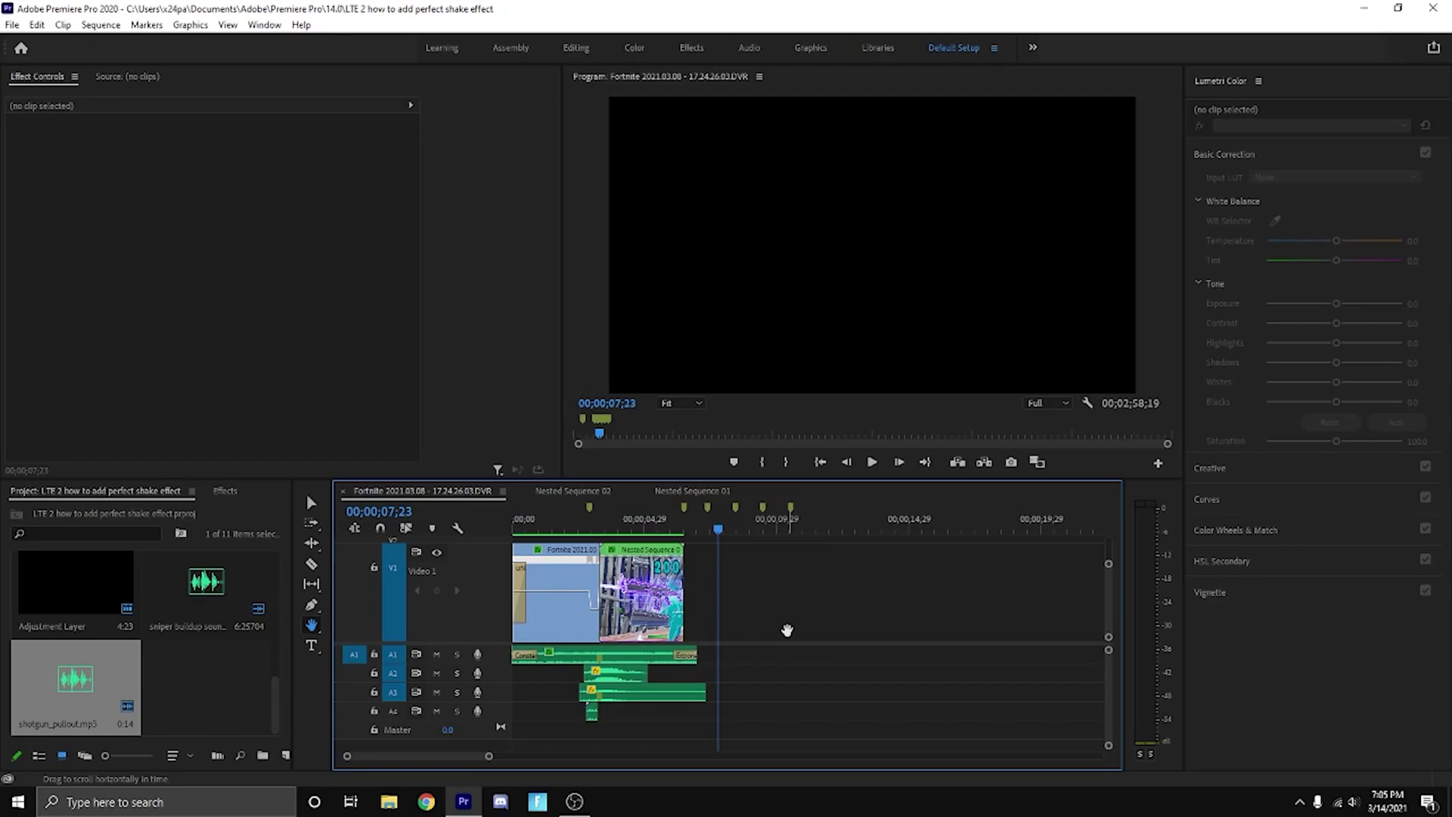
left_click(615, 530)
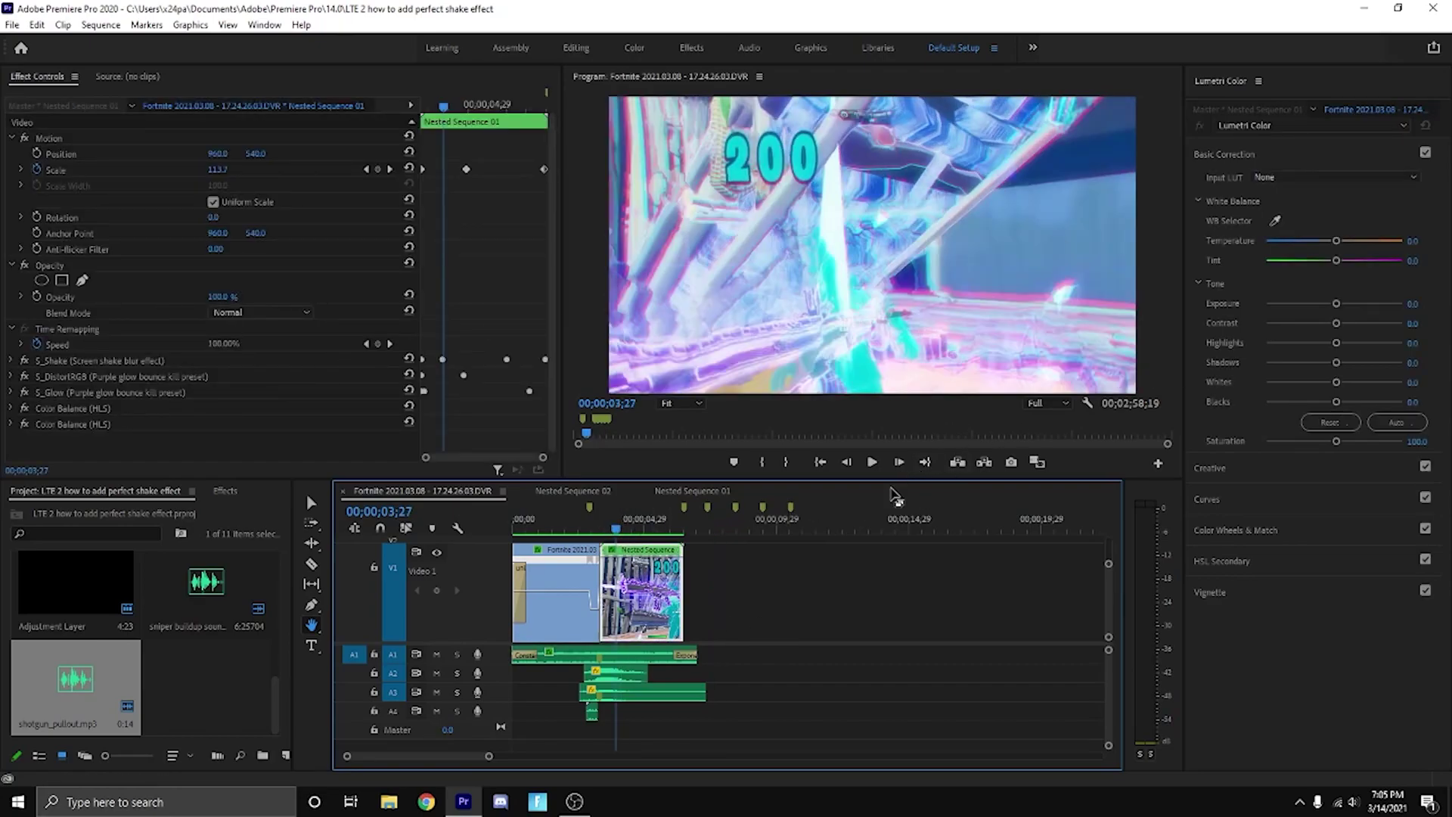
left_click(915, 669)
key("Home")
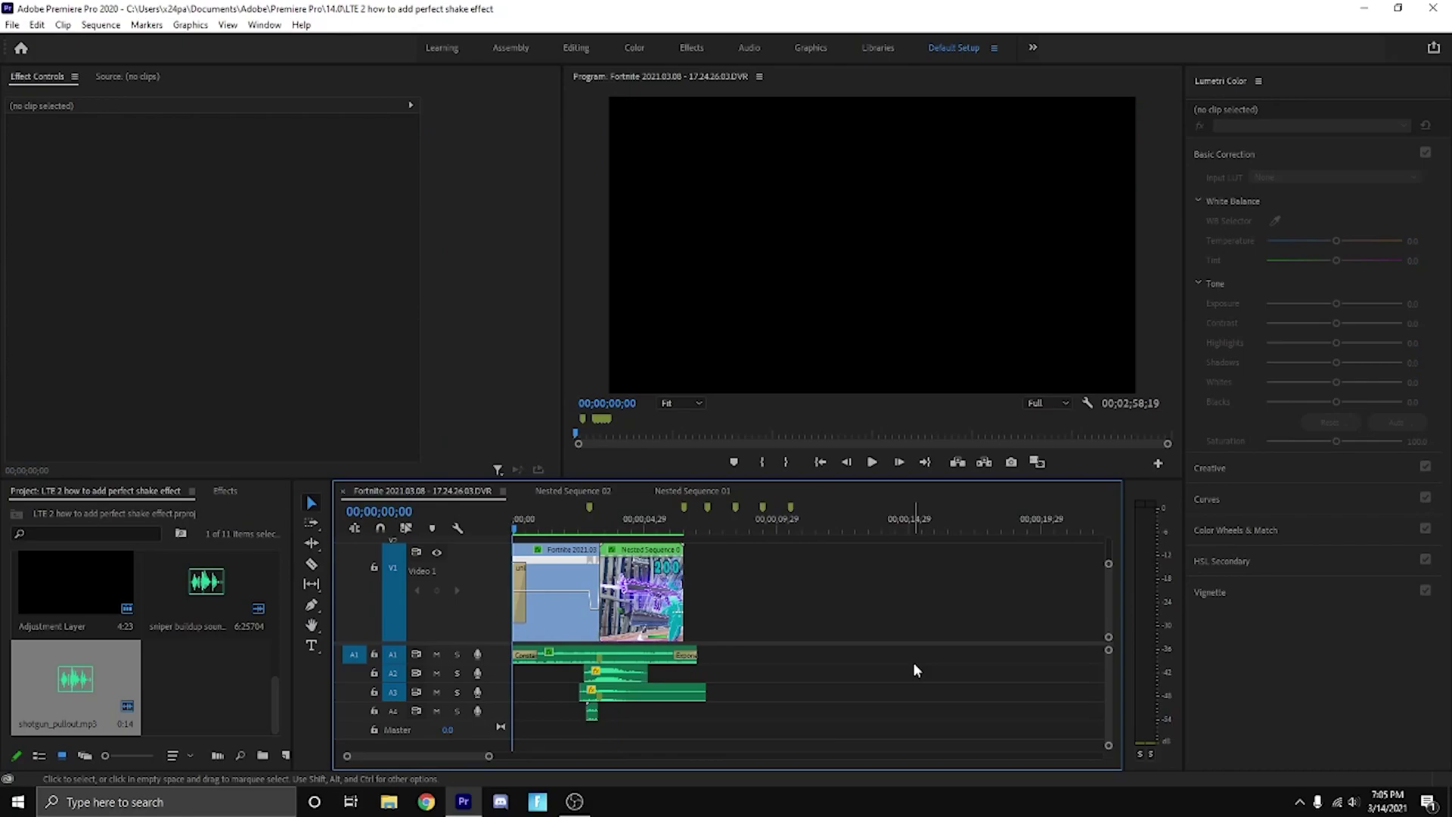